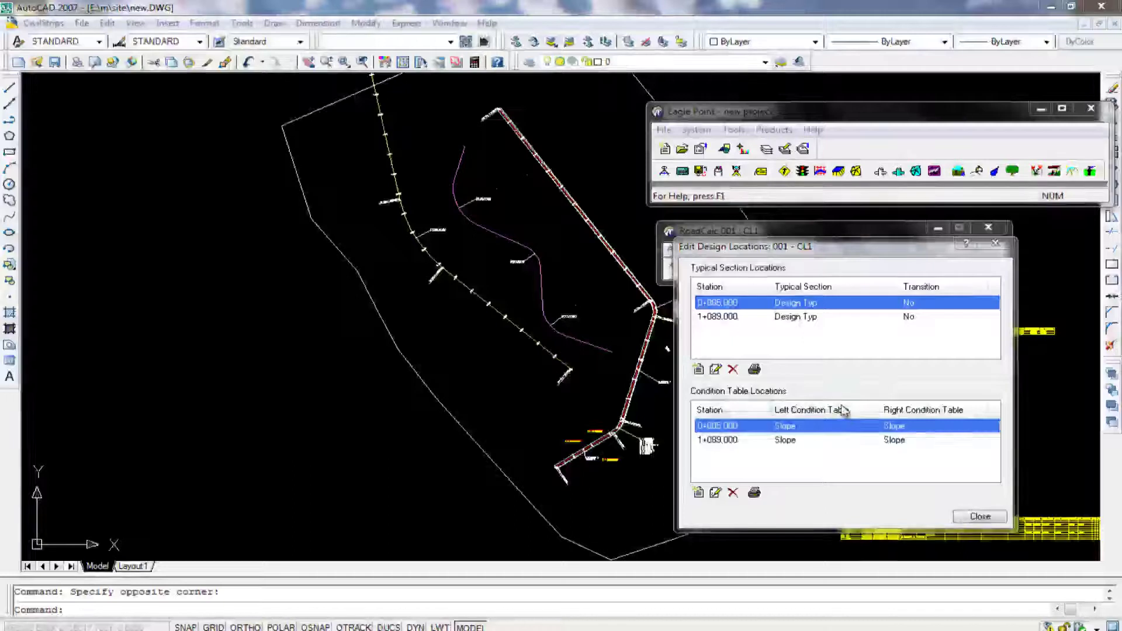
Step: Close the design locations list and start the Extract Cross-Sections command
click(970, 520)
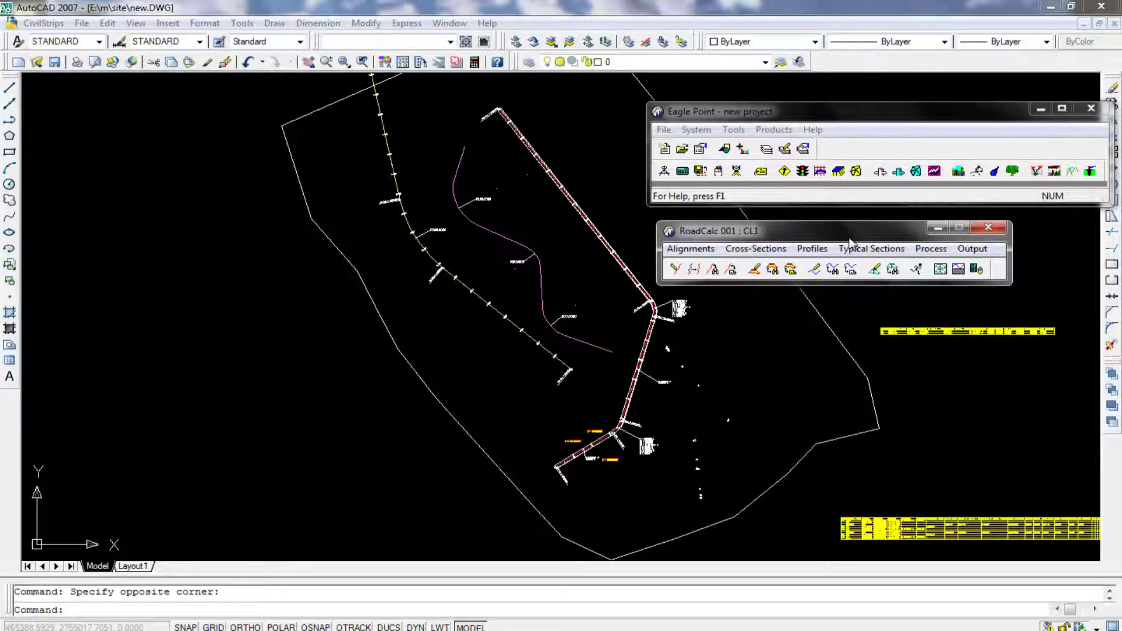
click(745, 251)
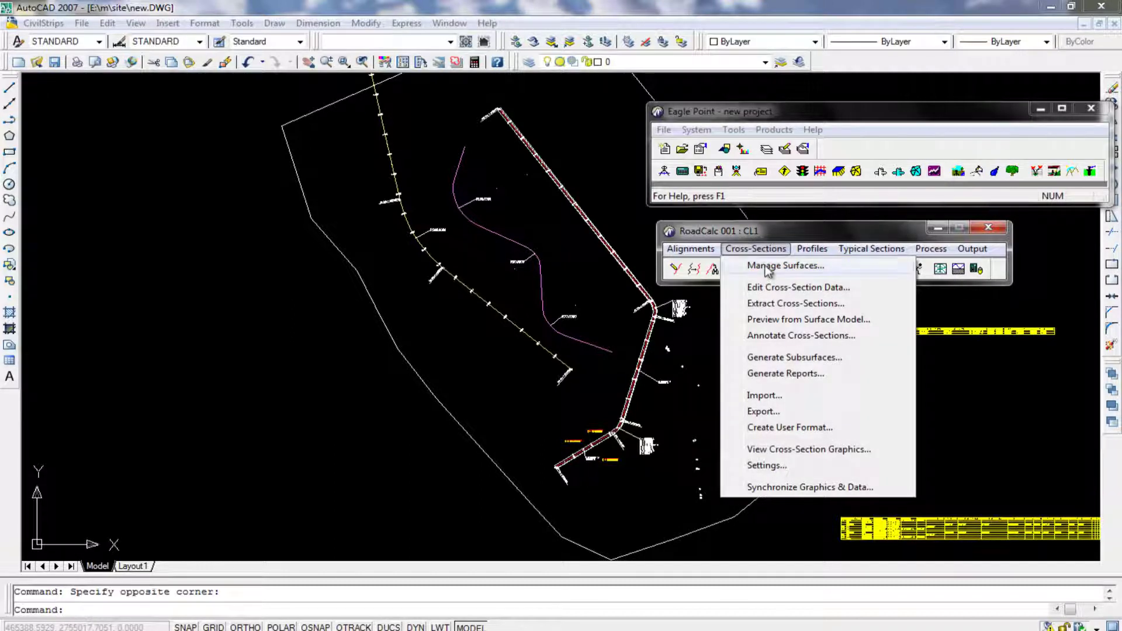
click(833, 305)
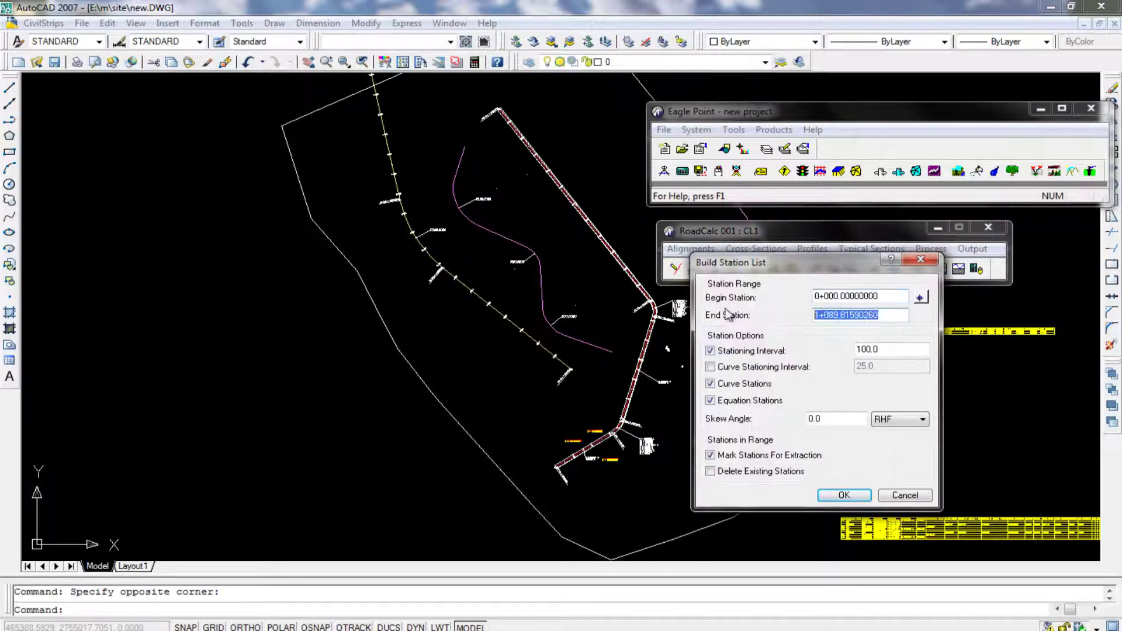
Step: Set the stationing interval to 10 and try a separate curve interval of 5
drag(883, 296, 813, 315)
drag(882, 296, 754, 310)
key(End)
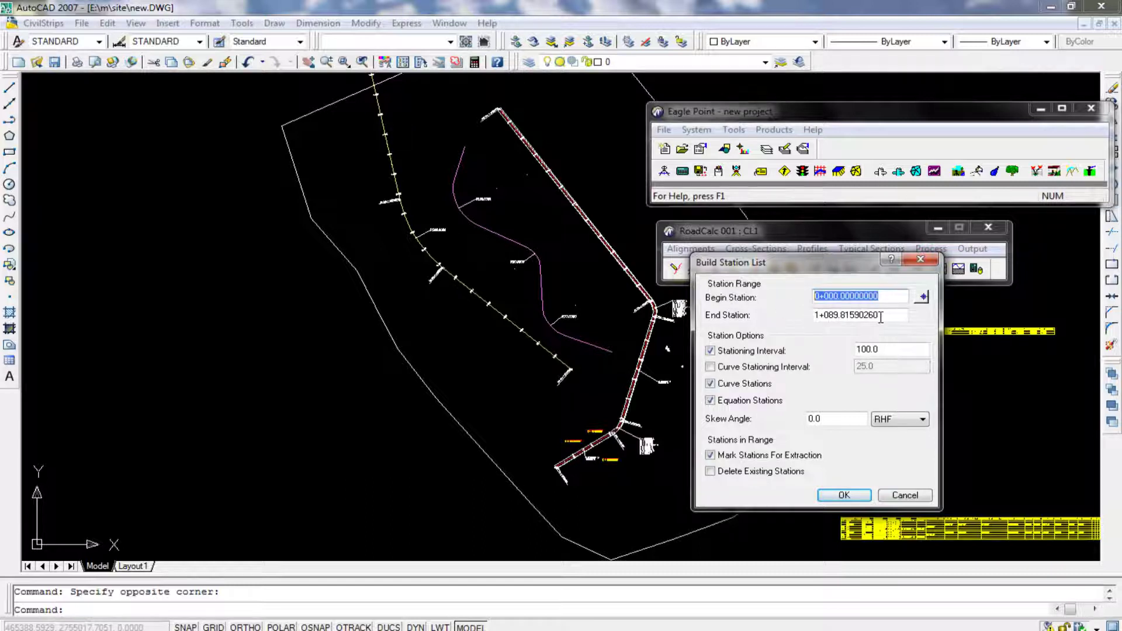
drag(883, 315, 802, 325)
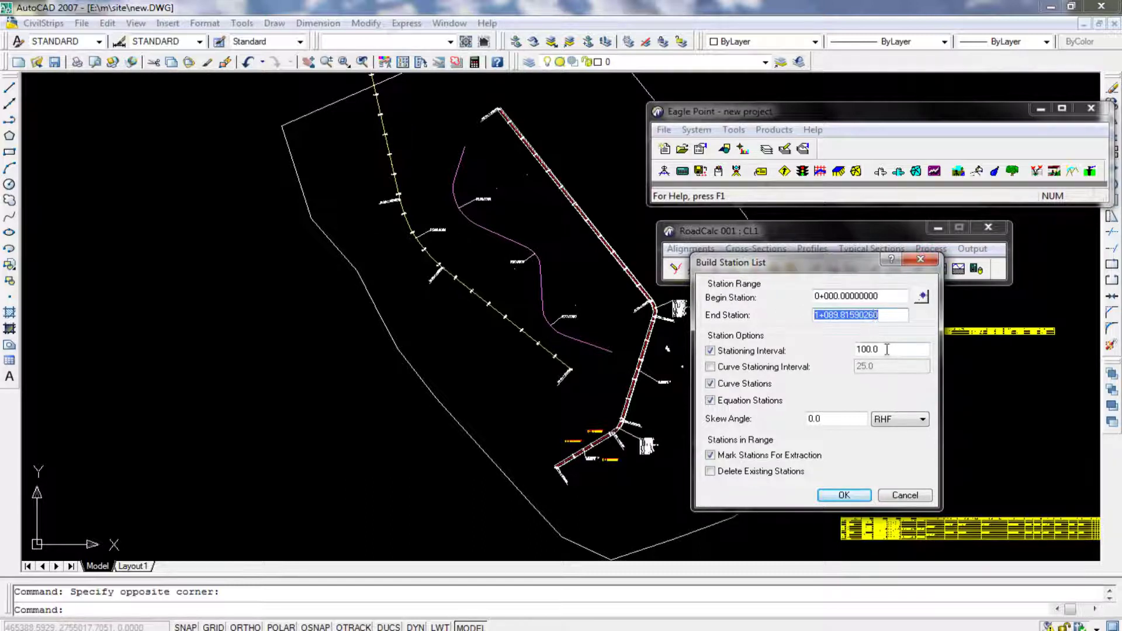
drag(887, 349, 810, 370)
text(10)
click(787, 369)
key(Tab)
text(5)
Step: Keep a single 10 interval and accept the 0+000 to 1+089.8159 station list
drag(887, 350, 809, 358)
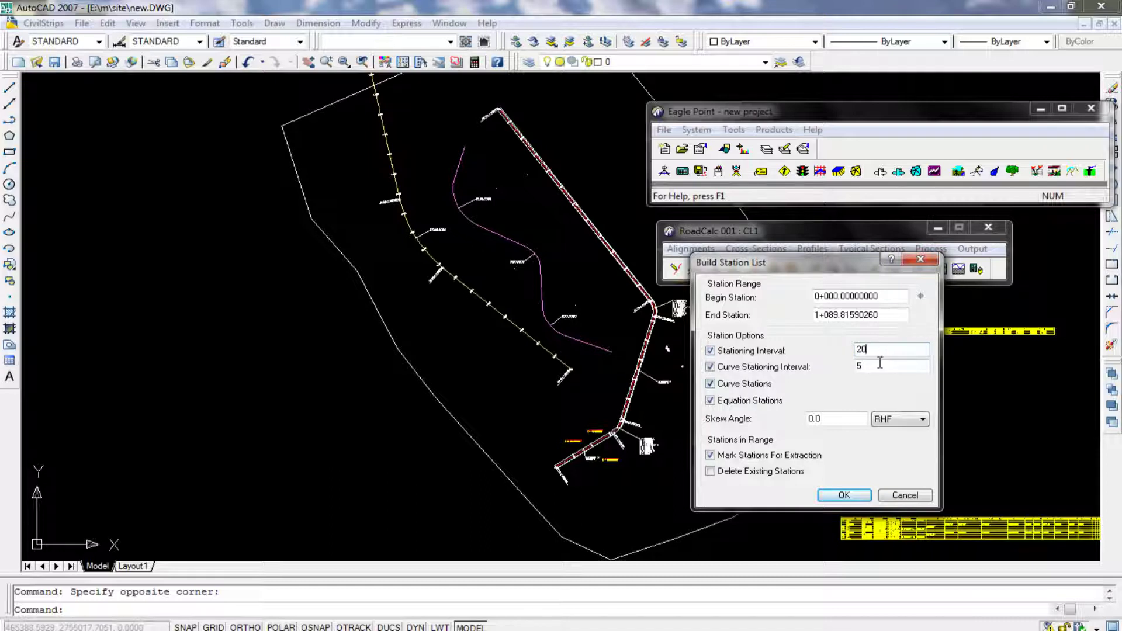
drag(869, 349, 835, 364)
text(10)
click(773, 368)
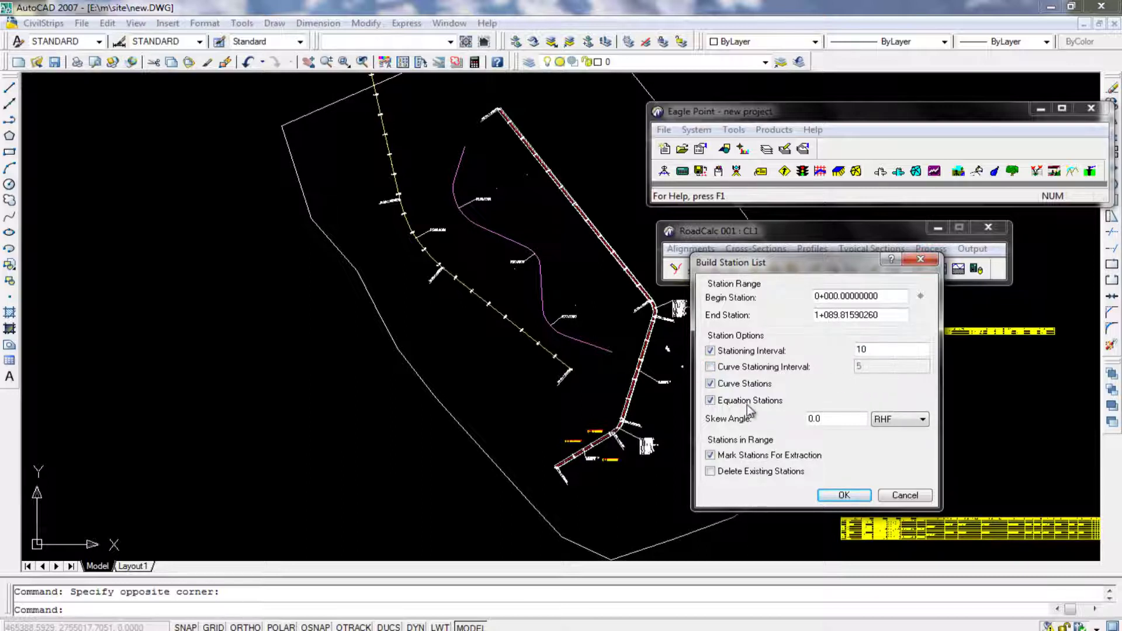
double_click(883, 315)
click(887, 314)
double_click(846, 311)
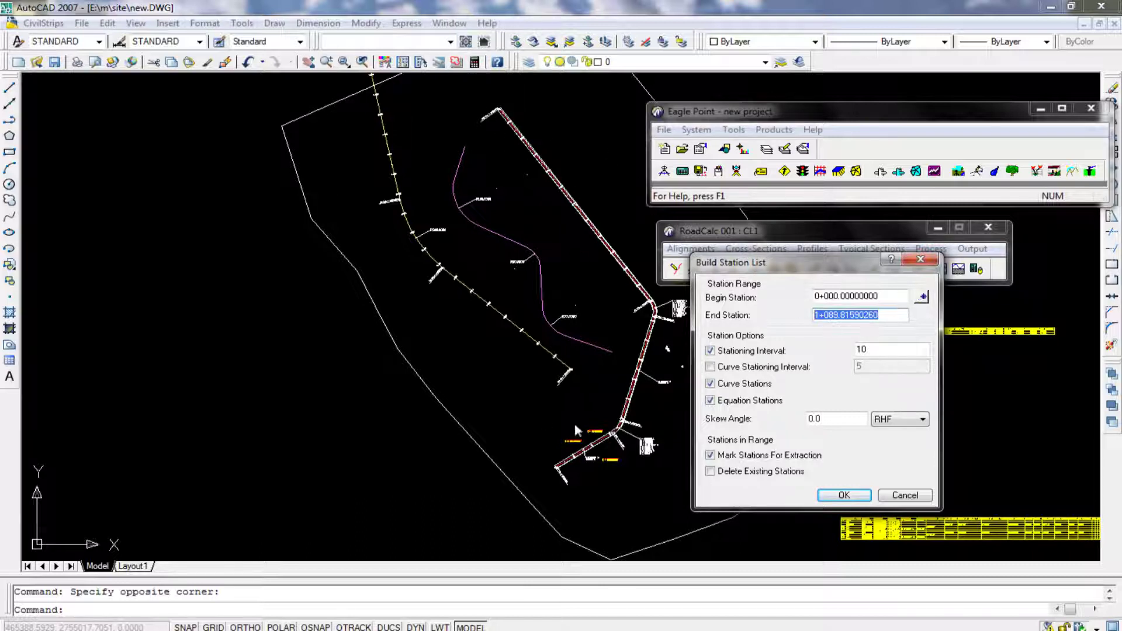
click(839, 495)
Step: Review the station list and include Orig_Surface in the extraction
click(791, 421)
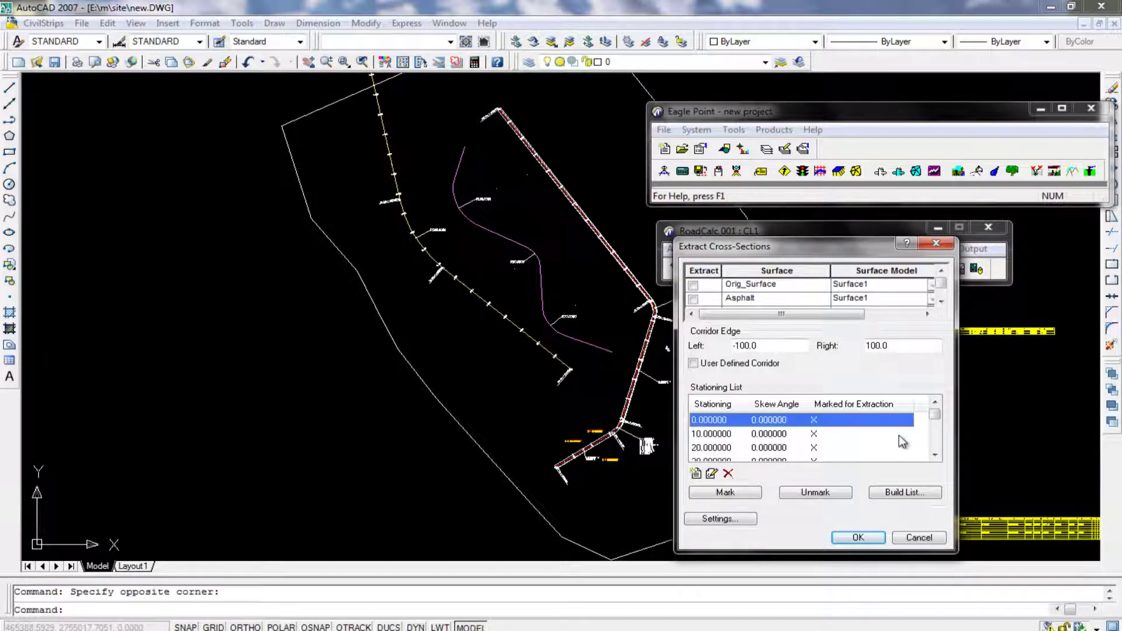
click(935, 455)
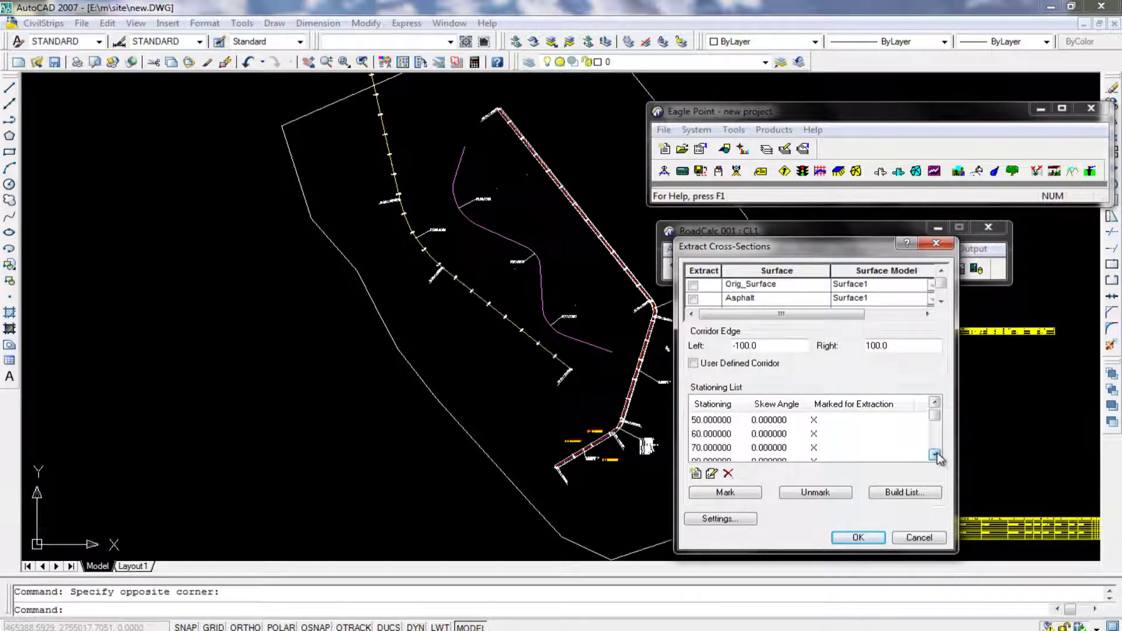
click(790, 448)
scroll(790, 450, down, 3)
scroll(790, 455, down, 1)
scroll(789, 453, down, 2)
scroll(786, 452, down, 2)
scroll(780, 450, down, 2)
scroll(771, 448, down, 1)
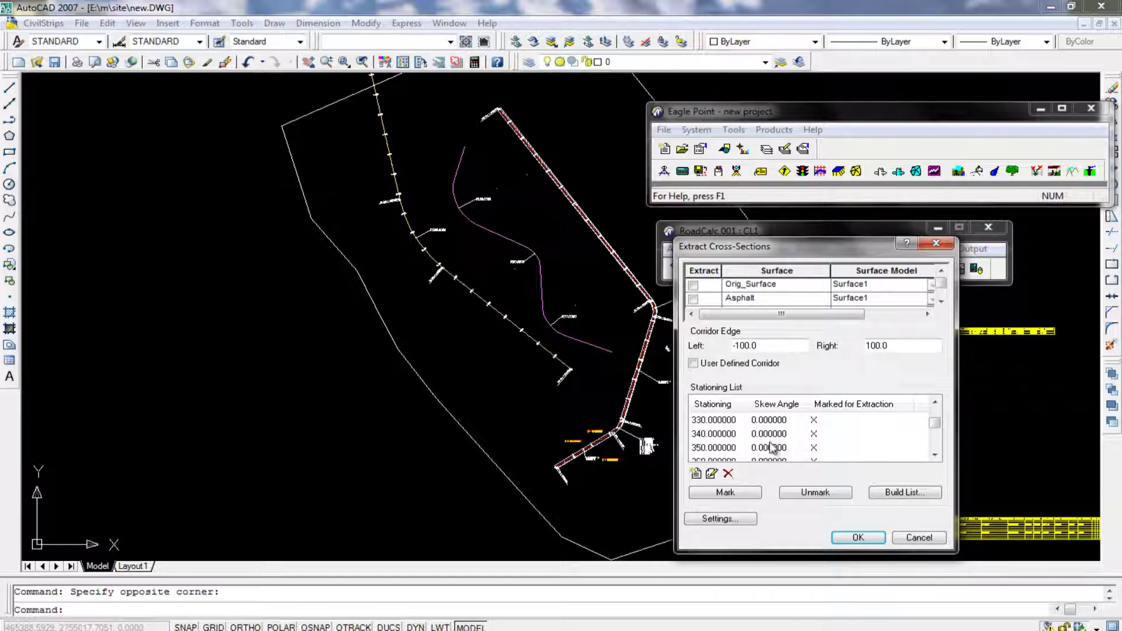
click(693, 285)
Step: Set the corridor edges to -40 on the left and 40 on the right
double_click(770, 346)
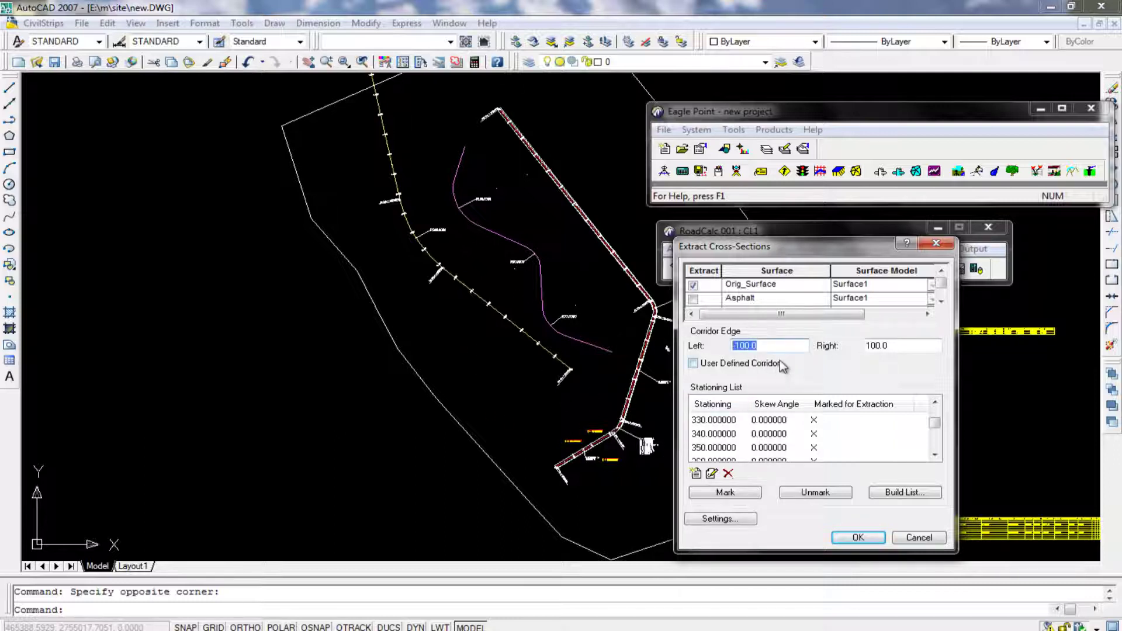
key(Tab)
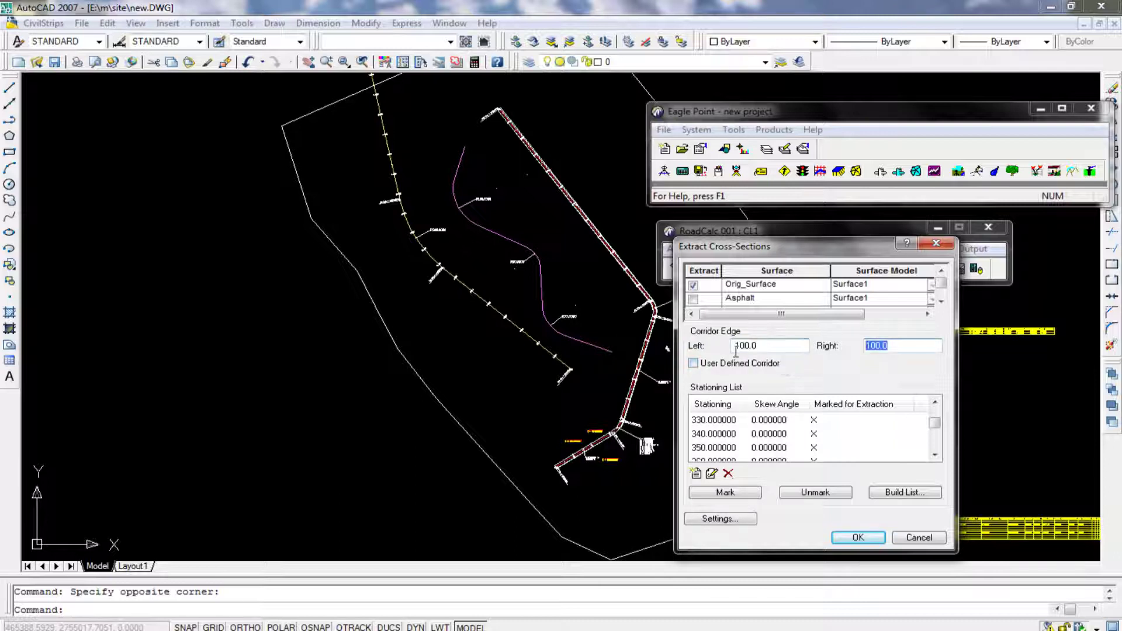
key(shift+Tab)
key(Tab)
text(40)
click(760, 346)
double_click(738, 349)
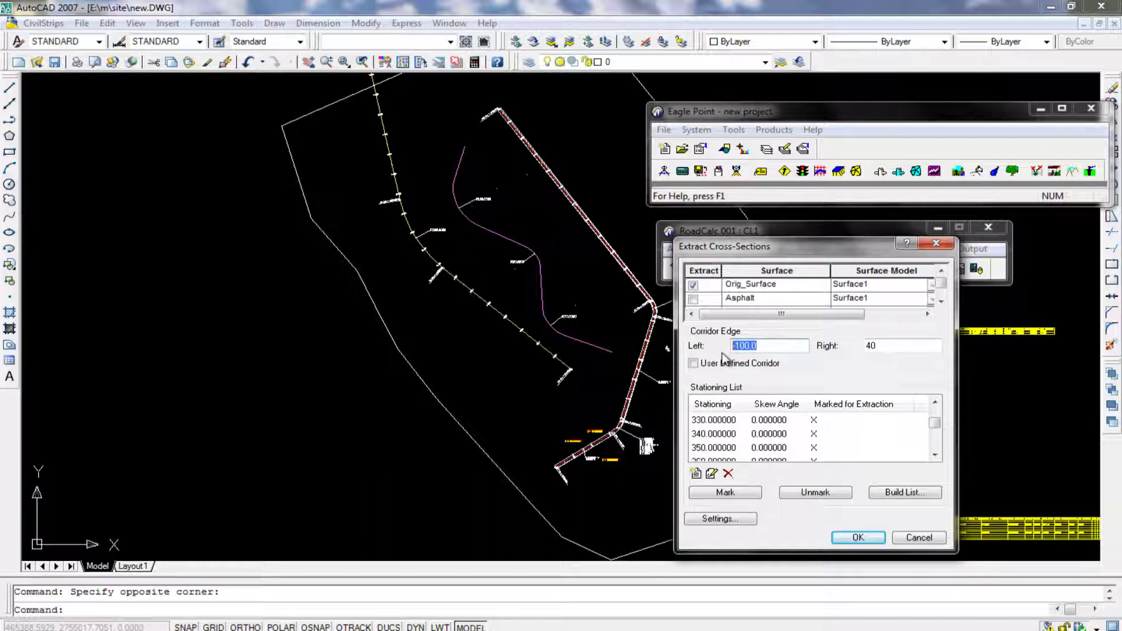
text(-40)
Step: Toggle station 350's extraction mark, leaving it marked for extraction
click(824, 449)
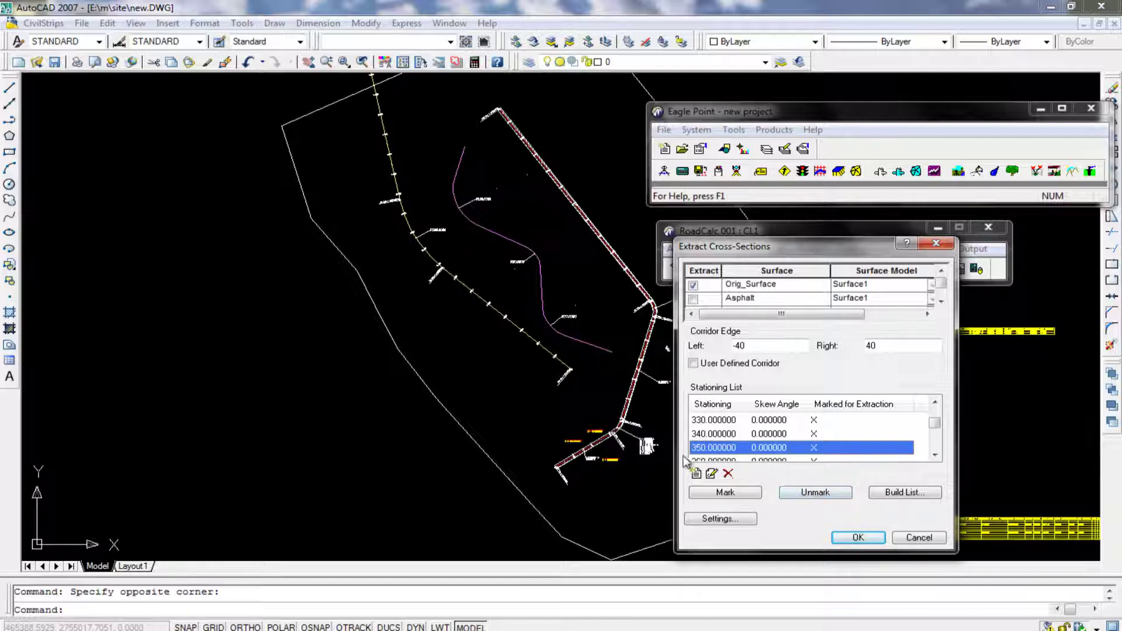
click(816, 493)
click(754, 493)
click(817, 493)
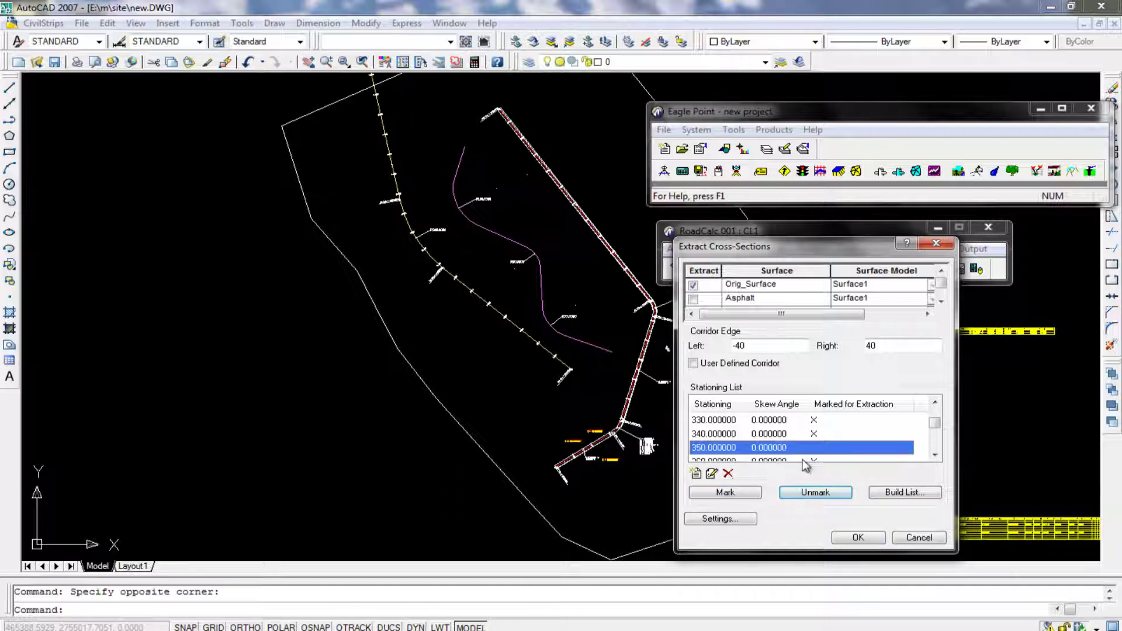
click(750, 493)
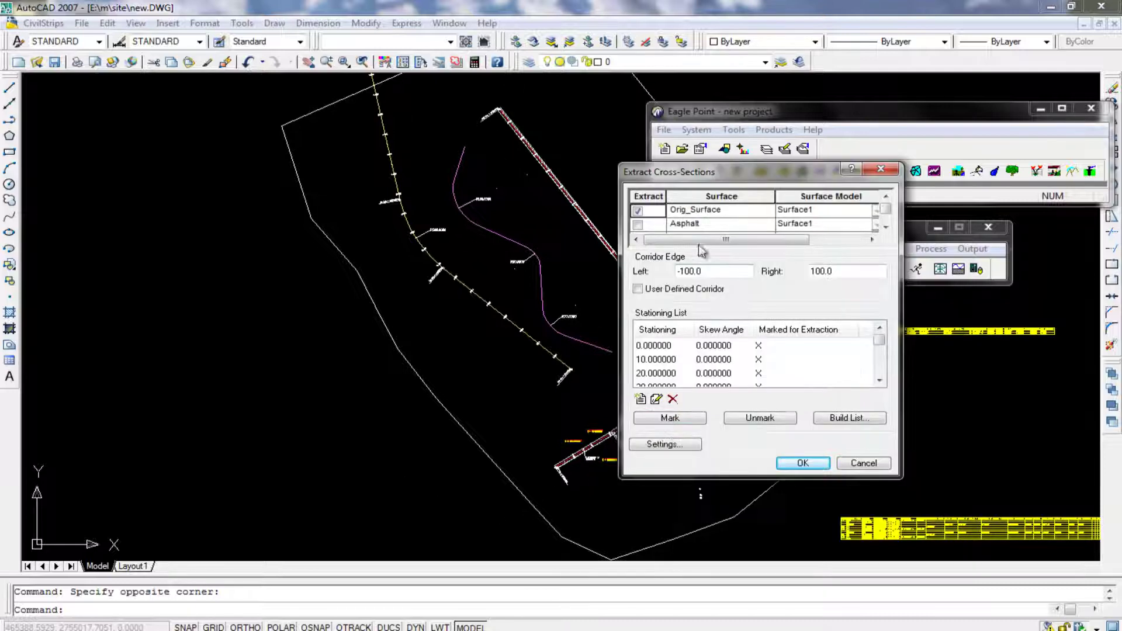
Step: Leave station 20 unchanged in the station editor and run the cross-section extraction
click(725, 421)
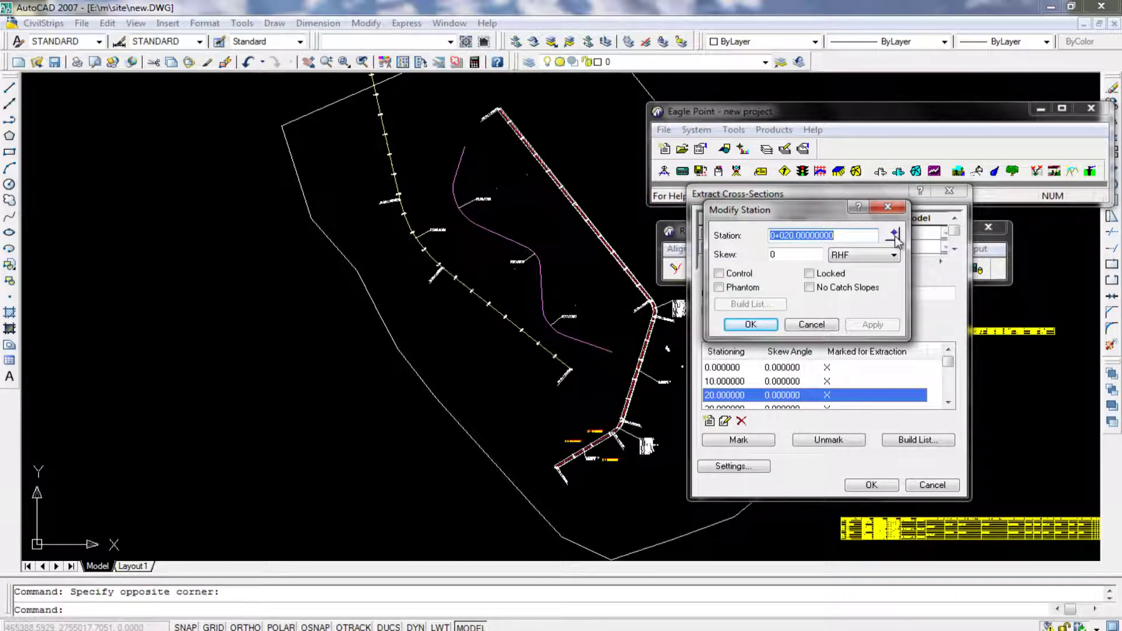
click(823, 325)
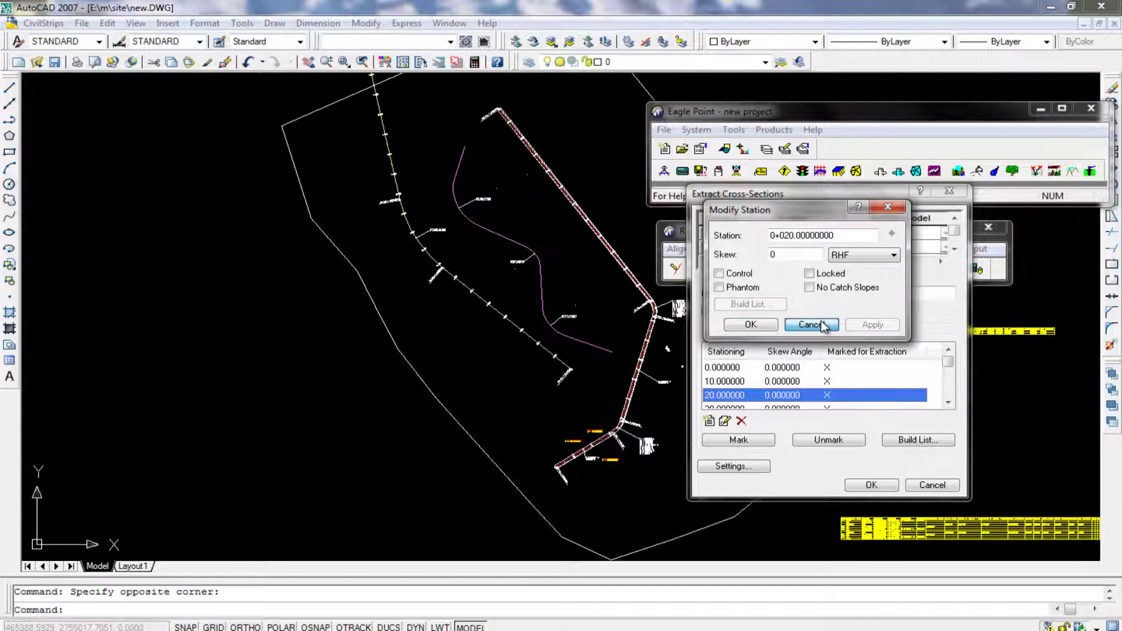
click(823, 325)
double_click(908, 293)
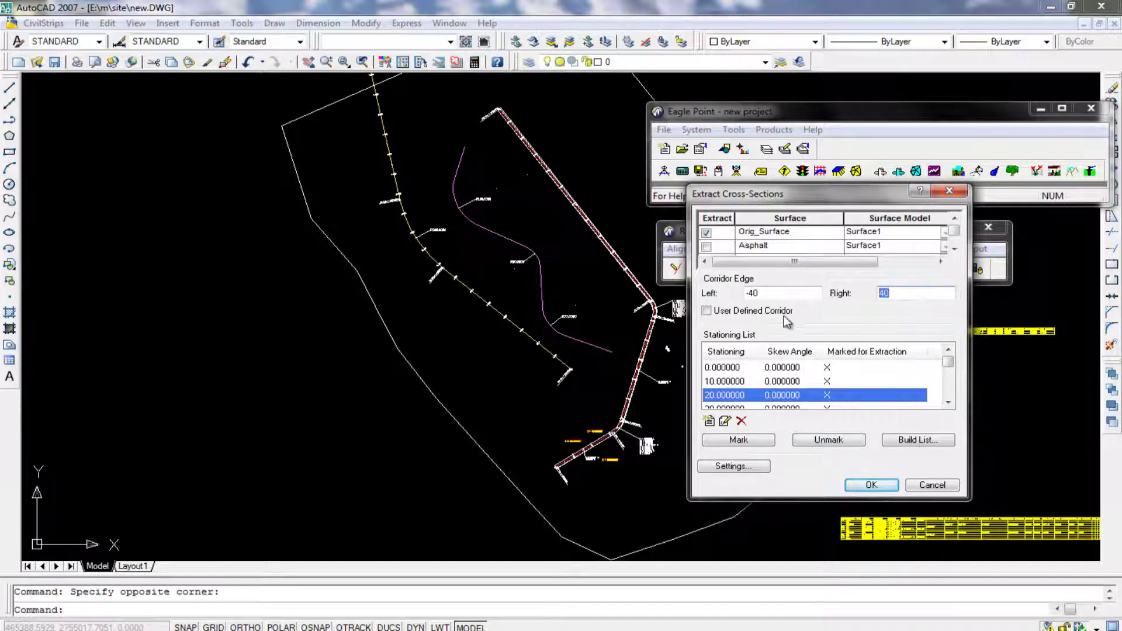
click(864, 486)
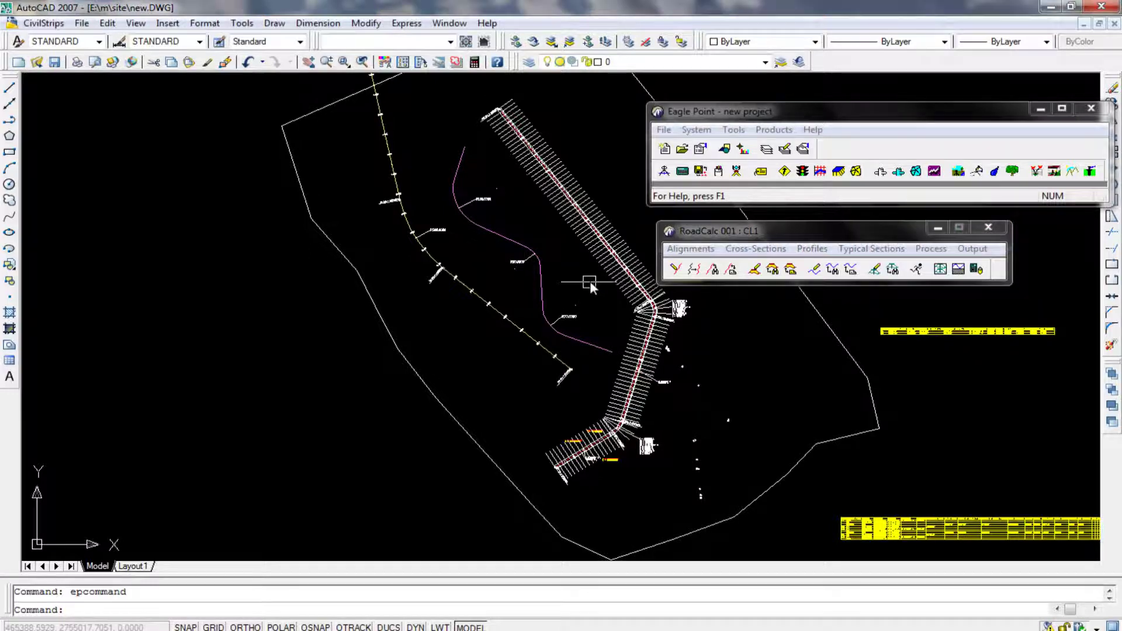
Step: Zoom in on the road alignment to see the newly extracted section lines
scroll(593, 289, down, 2)
scroll(626, 398, up, 3)
scroll(588, 444, up, 1)
scroll(521, 465, up, 1)
scroll(521, 465, up, 1)
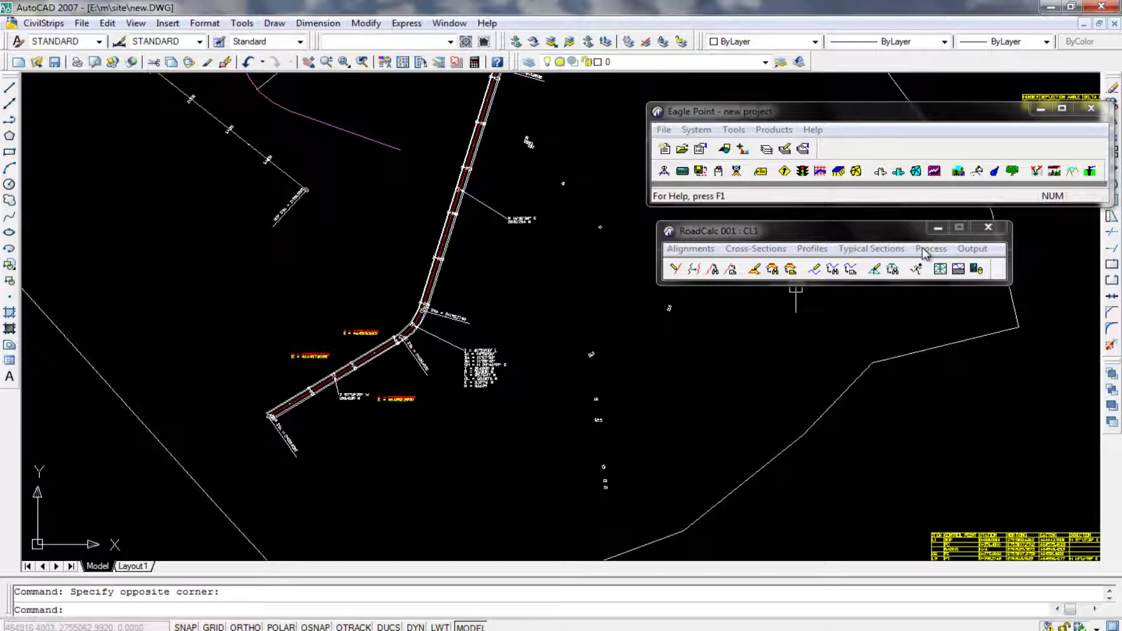
Step: Review the Run Design station range from 0+005 to 1+089.8159
click(812, 249)
mouse_move(931, 249)
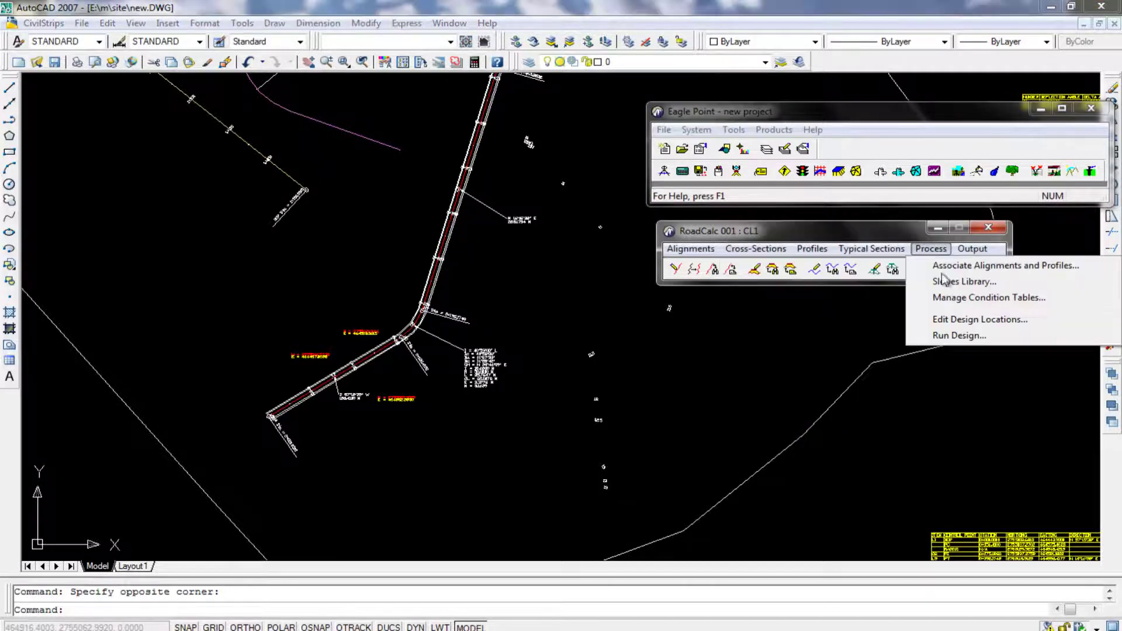
click(962, 336)
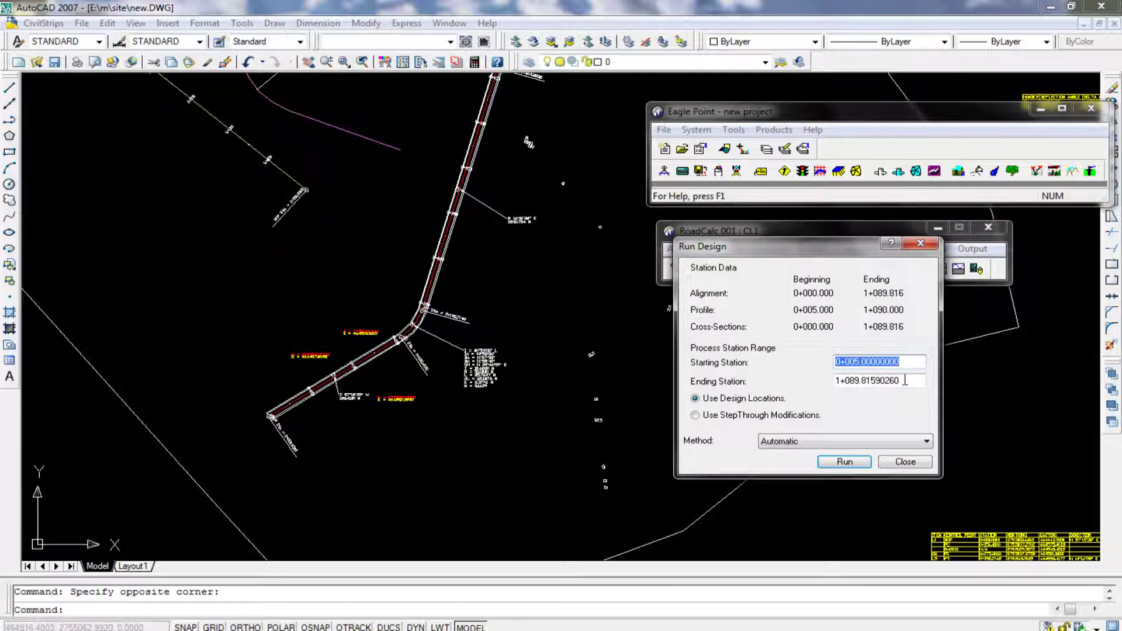
key(Tab)
key(Tab)
key(shift+Tab)
key(shift+Tab)
click(920, 244)
Step: Check the design locations list, then run the design from 0+005 to 1+089.8159
click(931, 248)
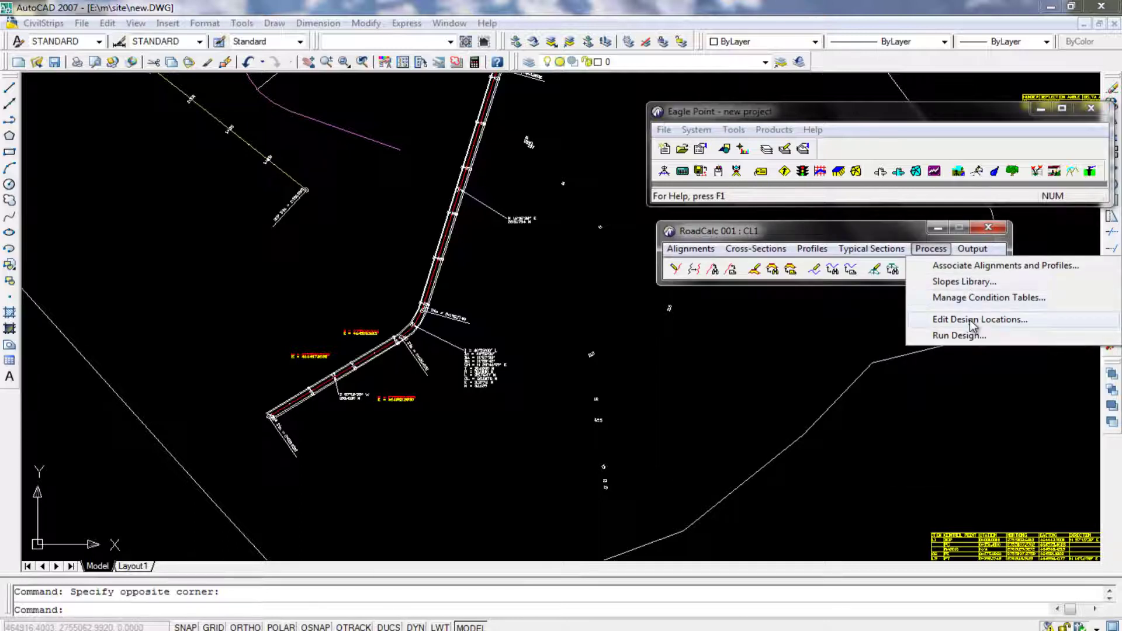
click(972, 320)
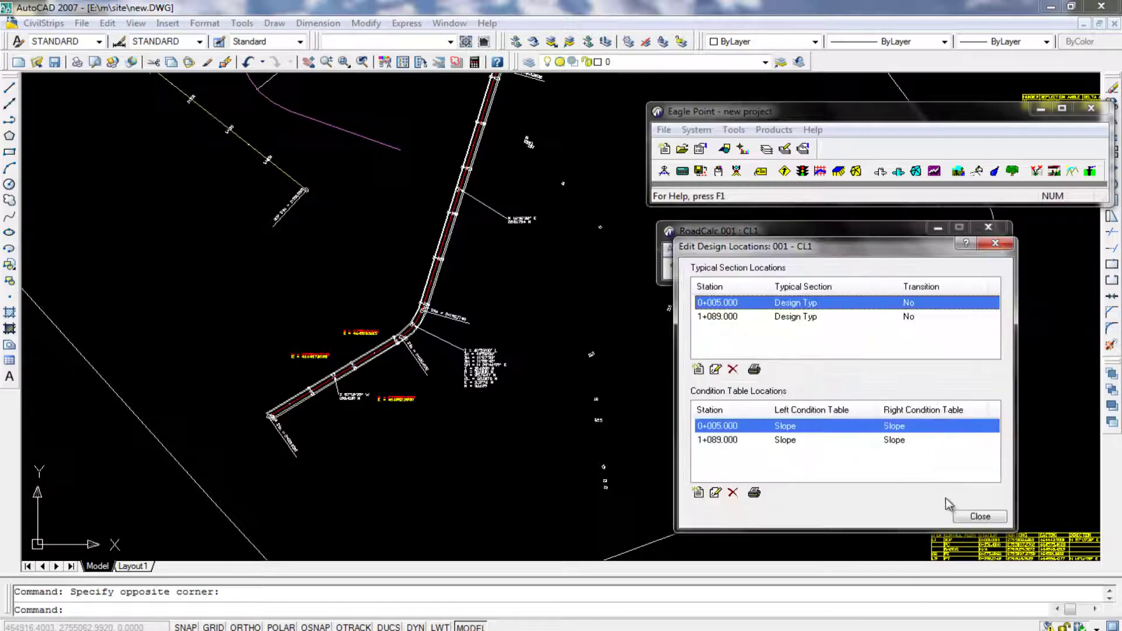
click(983, 518)
click(930, 248)
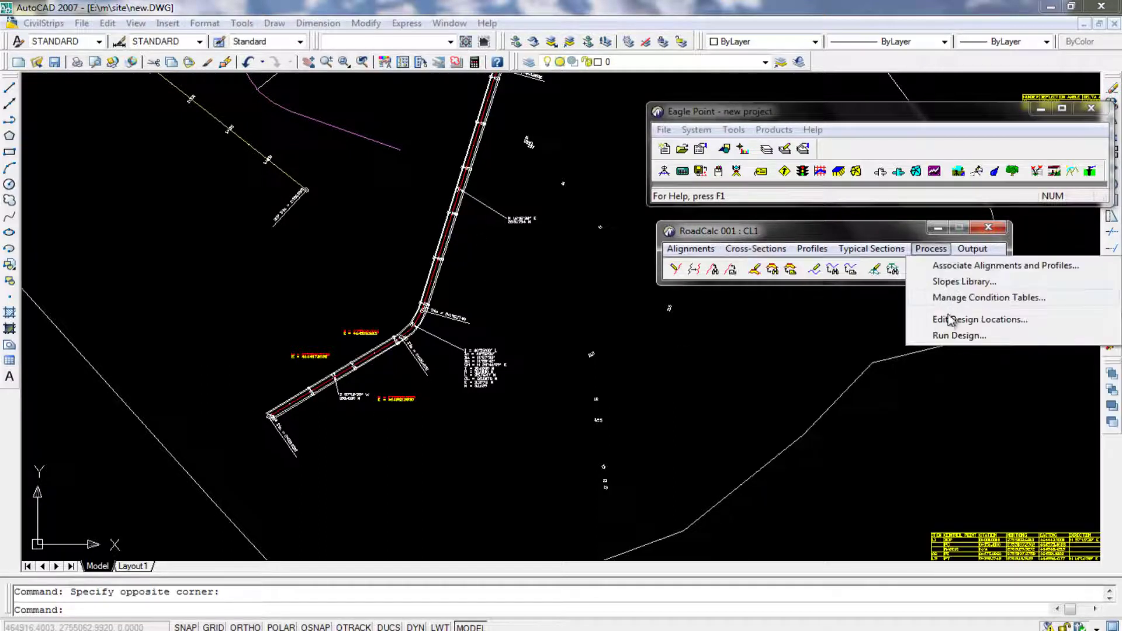
click(952, 336)
click(834, 468)
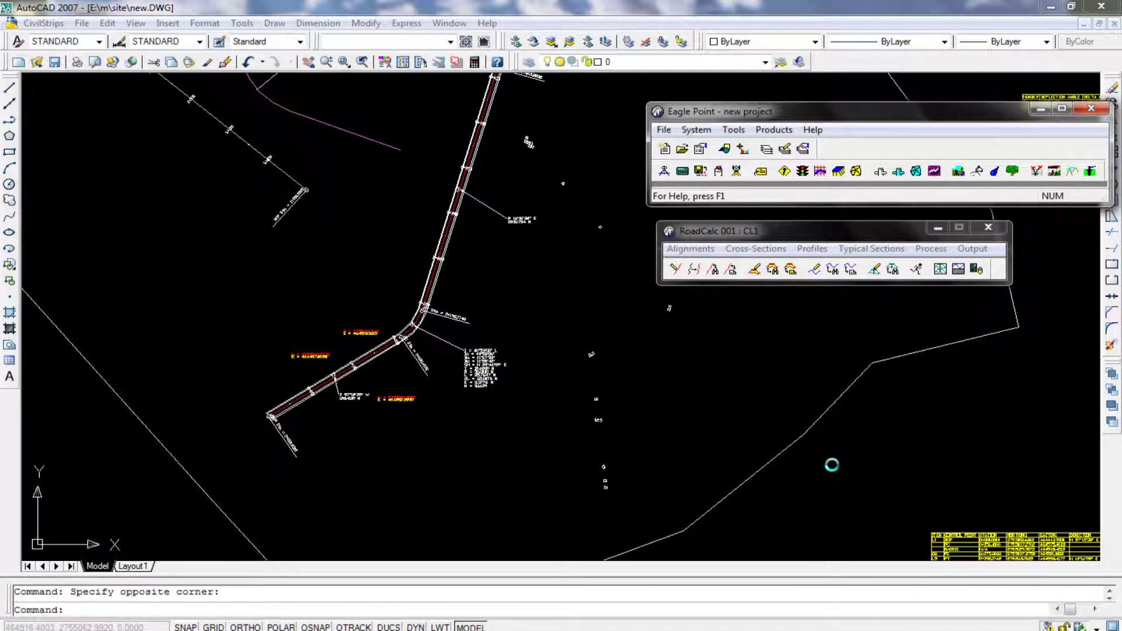
Step: In Edit Cross-Section Data, step through the stations and load station 0+050.000's shots
click(757, 248)
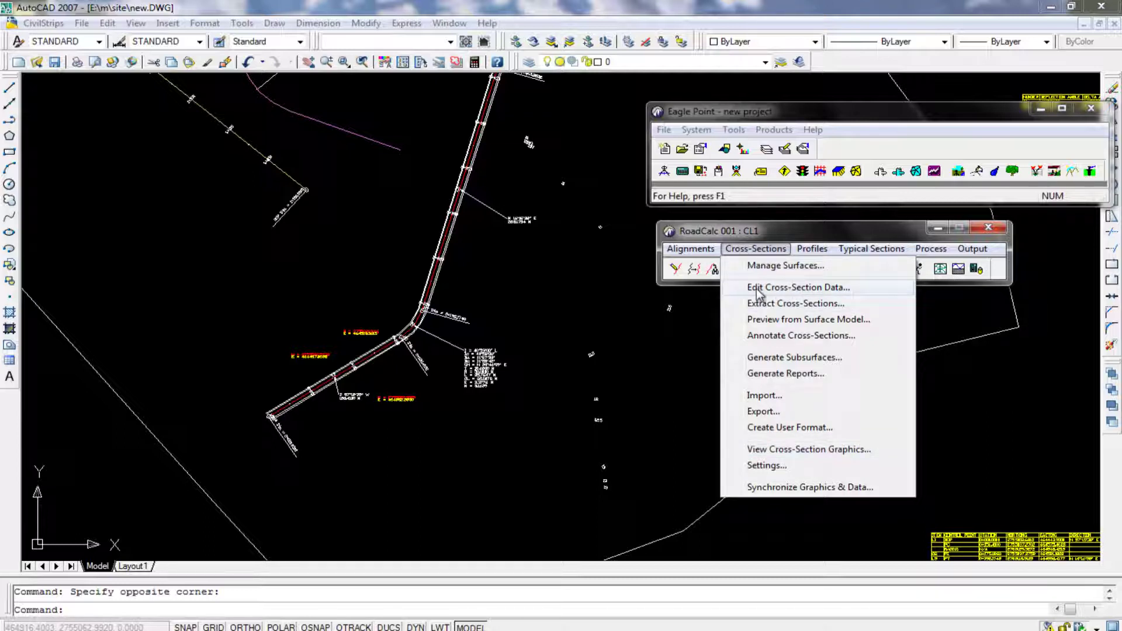
click(794, 287)
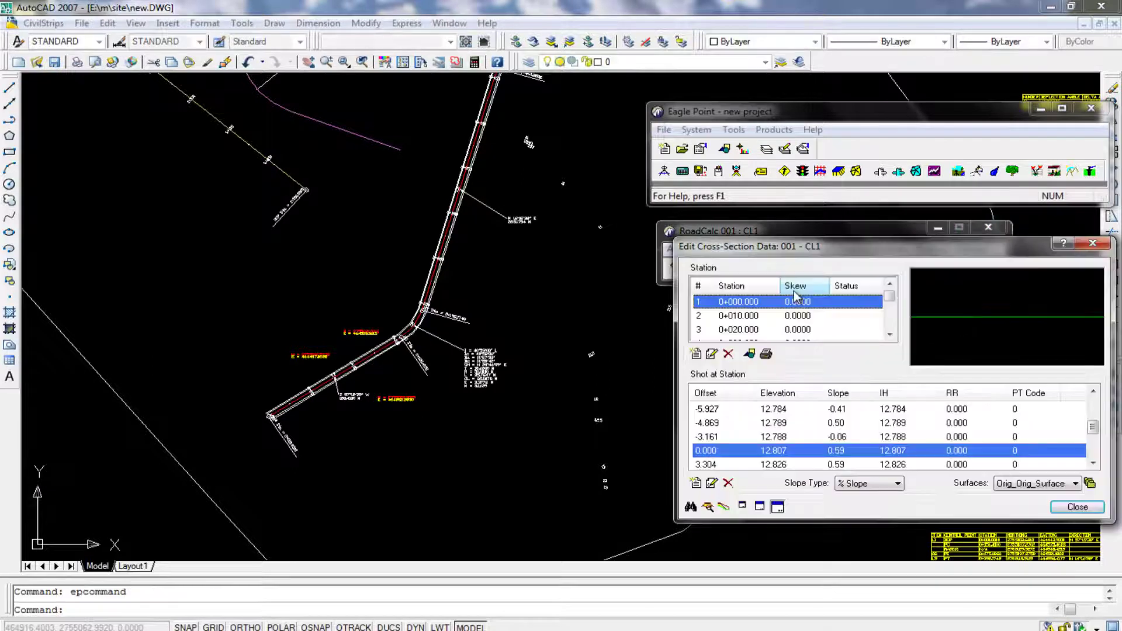
click(702, 251)
key(Down)
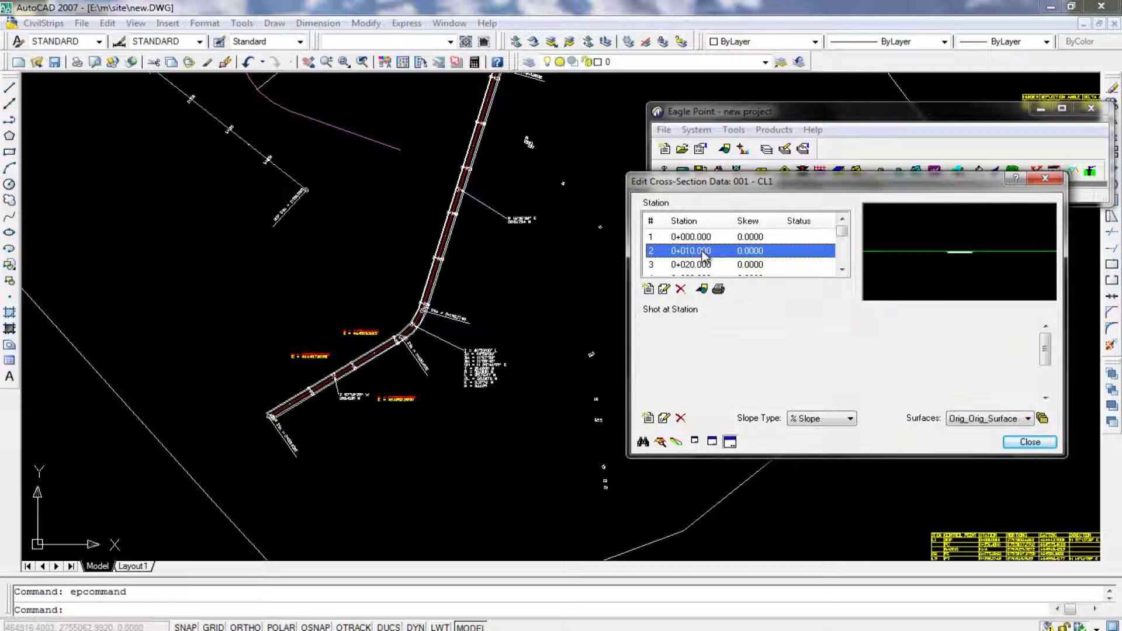
key(Down)
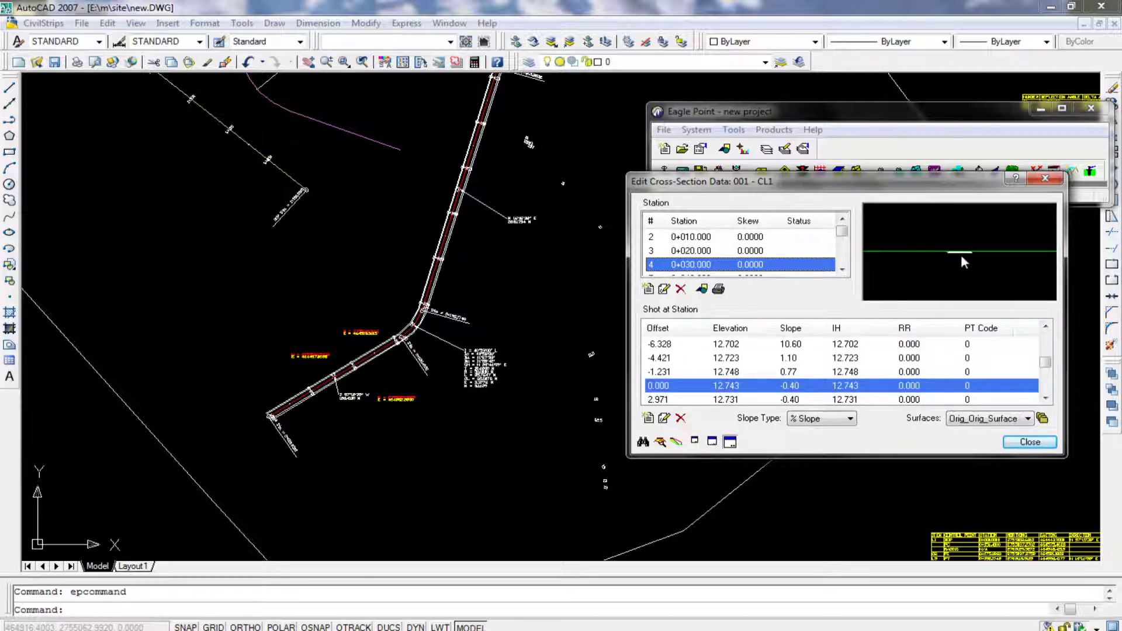
key(Down)
key(Up)
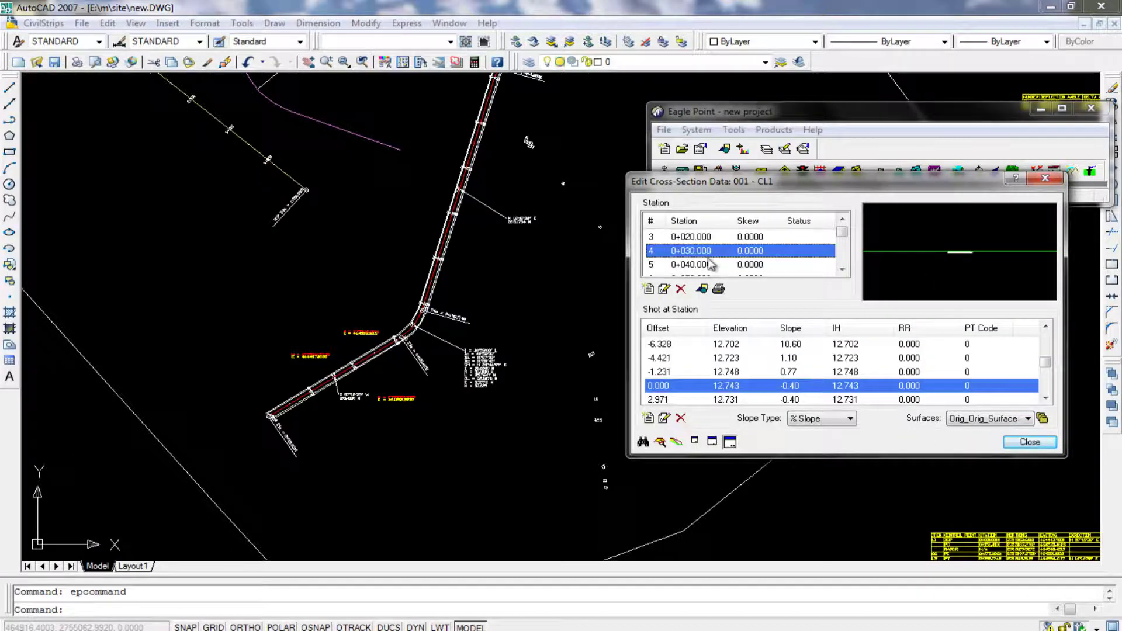
key(Down)
key(Down)
key(Down)
key(Down)
key(Down)
click(680, 289)
click(700, 252)
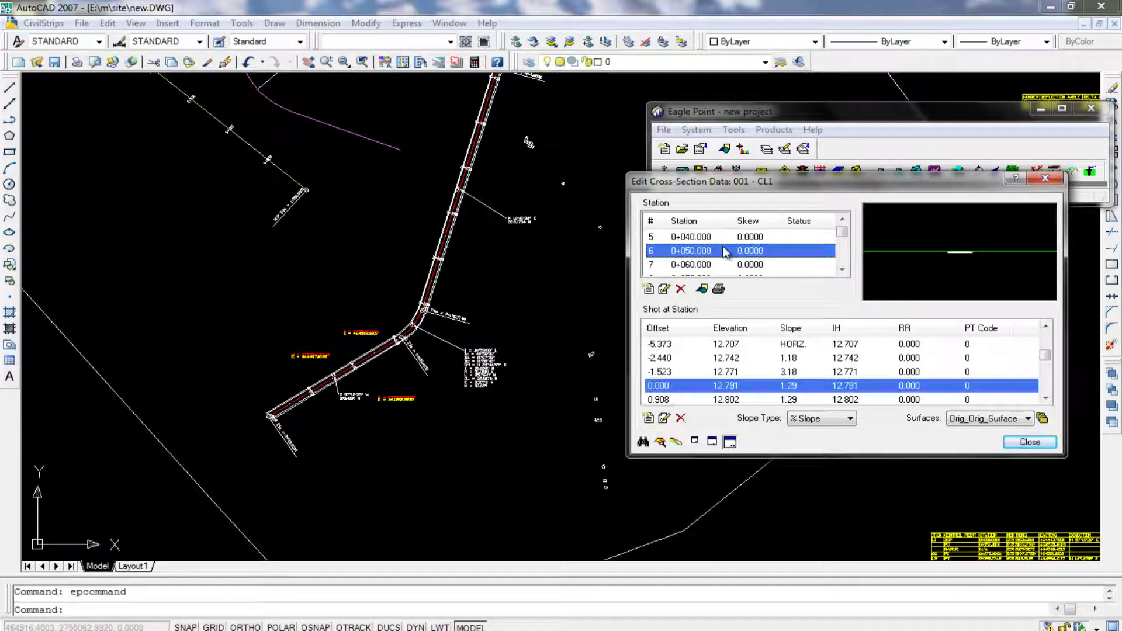
Step: Show the Des_Subgrade surface shots and display station 0+050's cross-section graphic
mouse_move(1044, 358)
mouse_down()
mouse_move(1047, 382)
mouse_move(1039, 353)
mouse_up()
click(1038, 354)
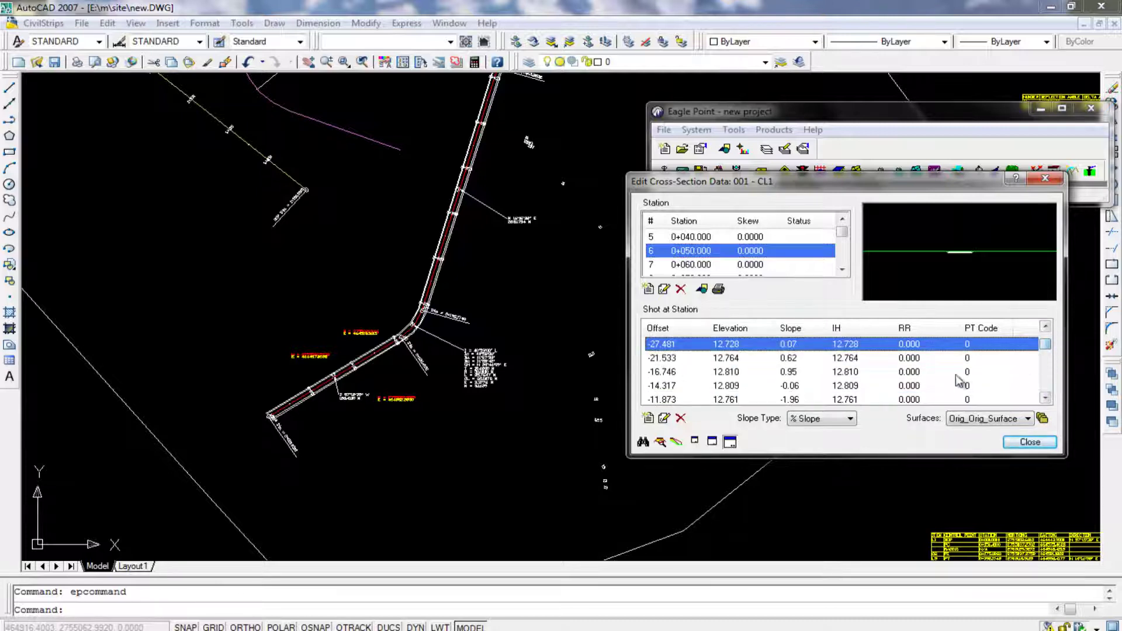
click(974, 419)
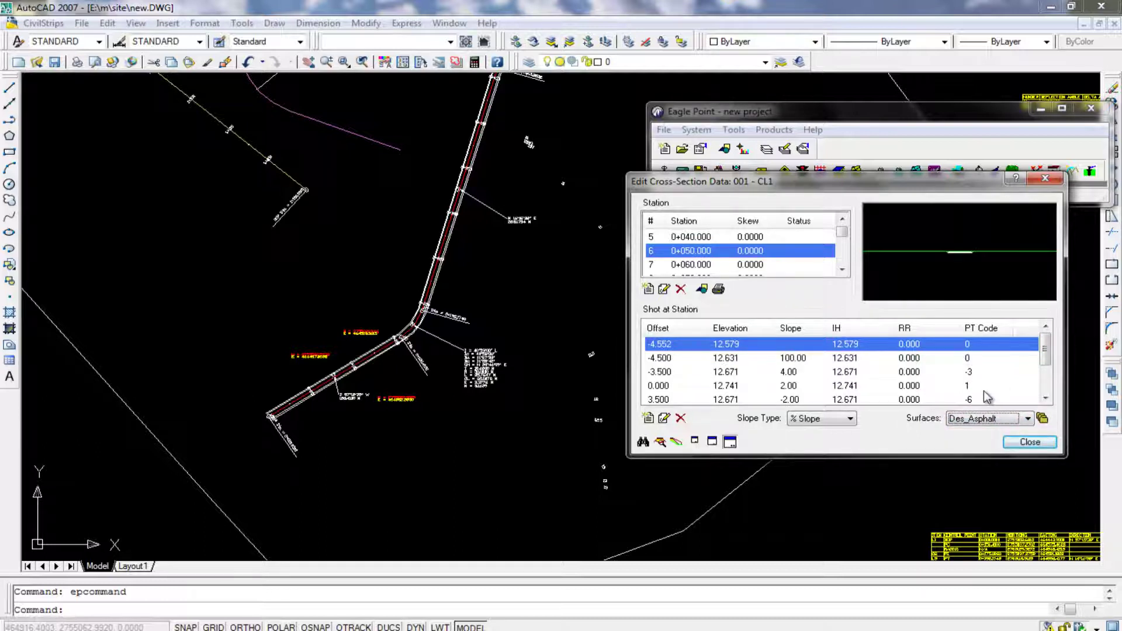
click(973, 385)
scroll(973, 385, down, 1)
click(988, 419)
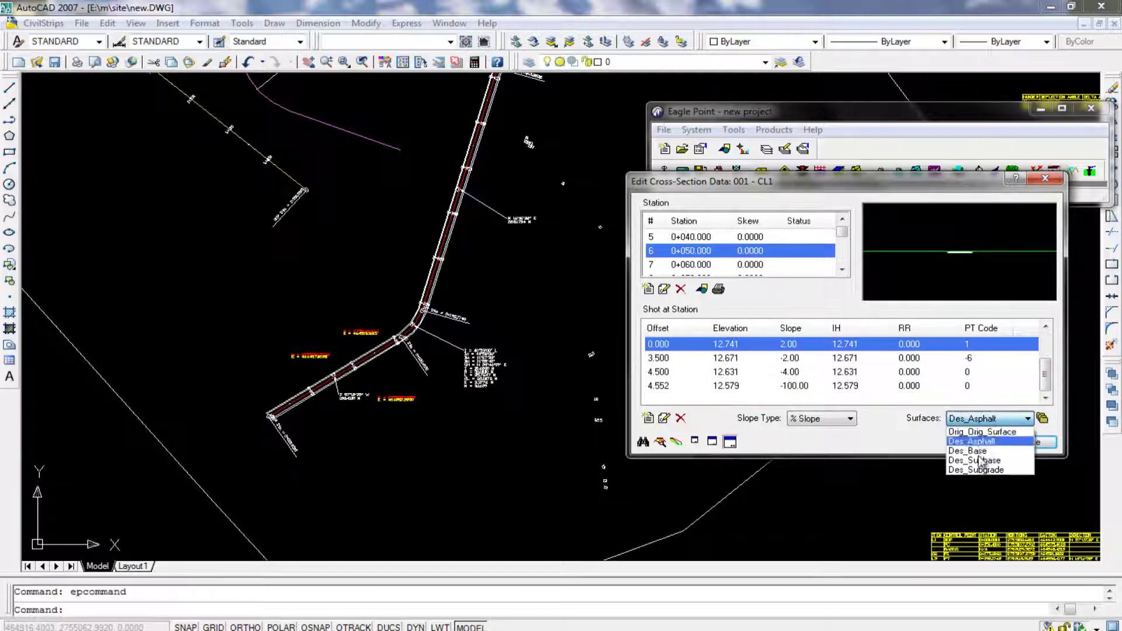
click(981, 470)
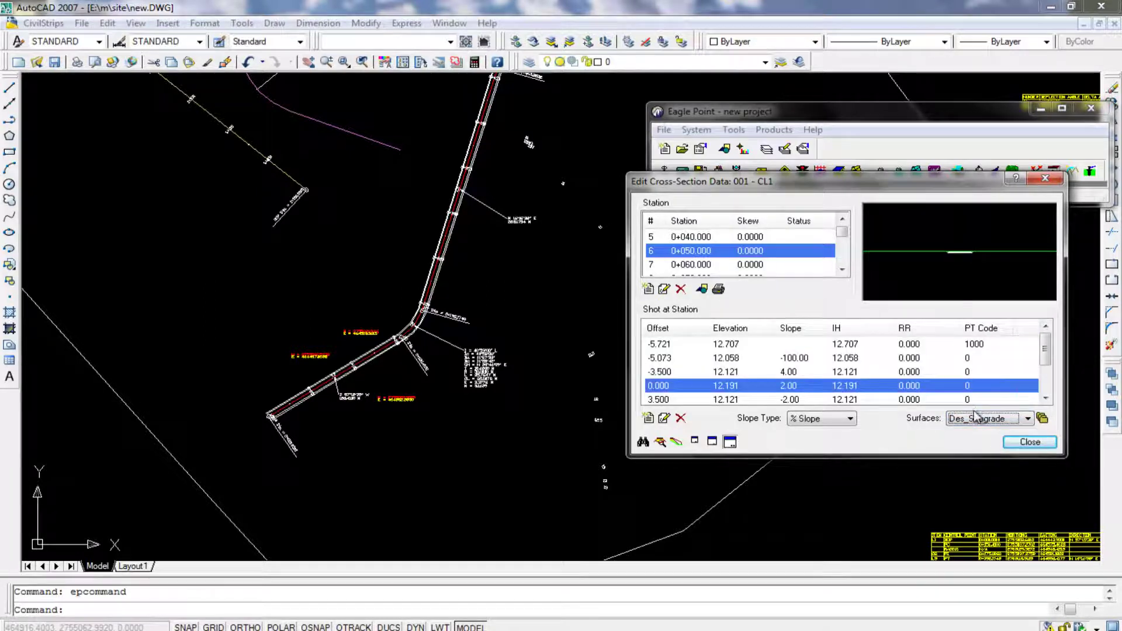
click(967, 392)
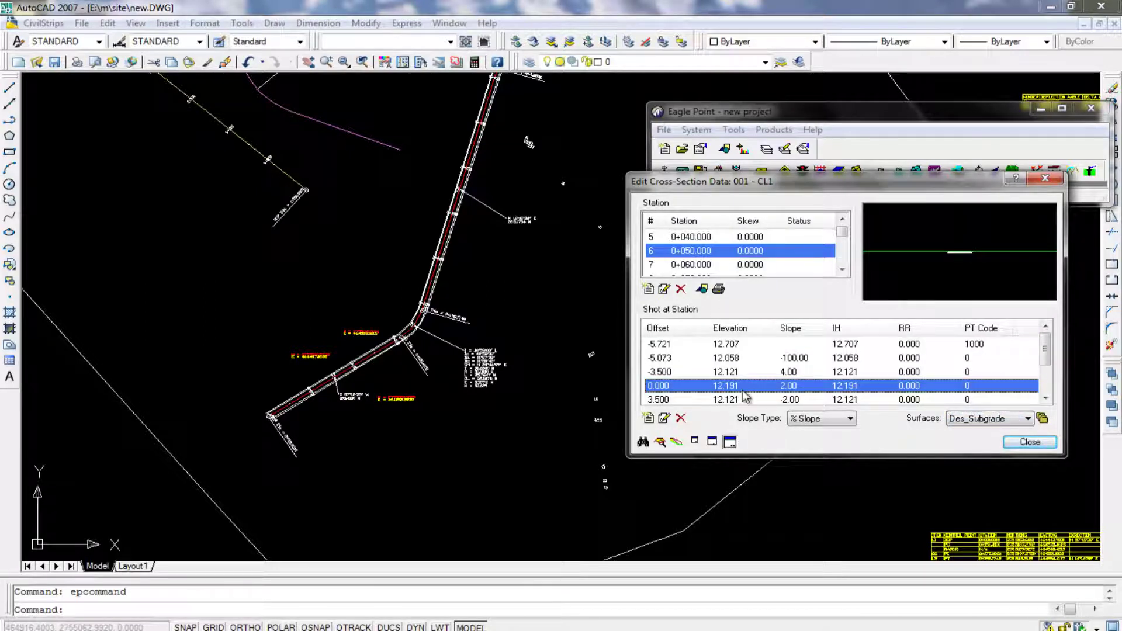
click(692, 373)
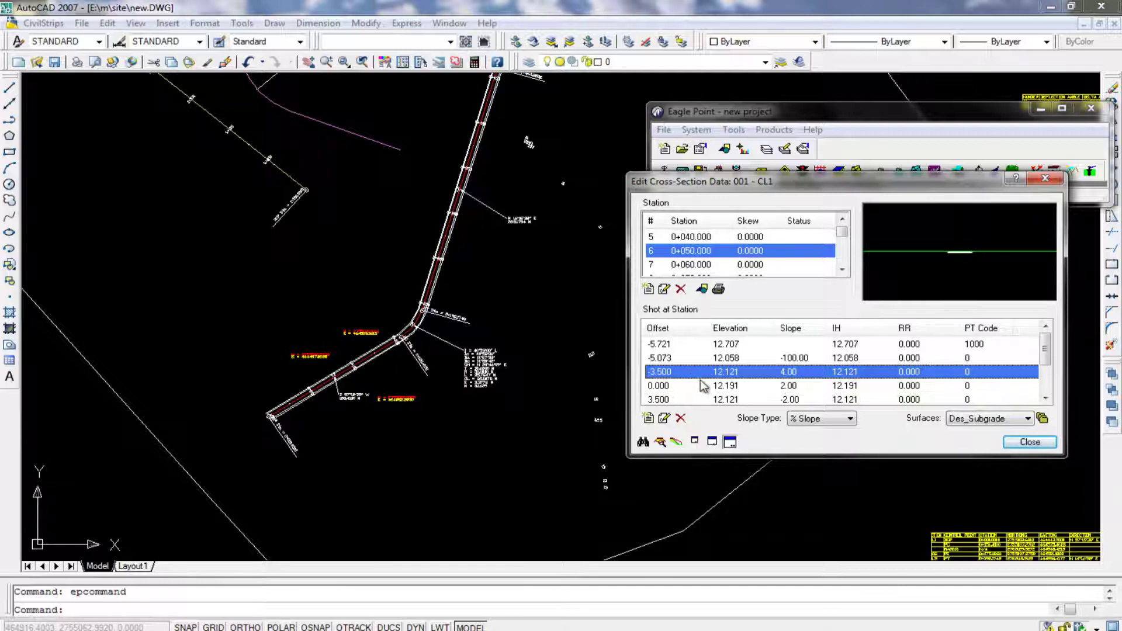
click(718, 359)
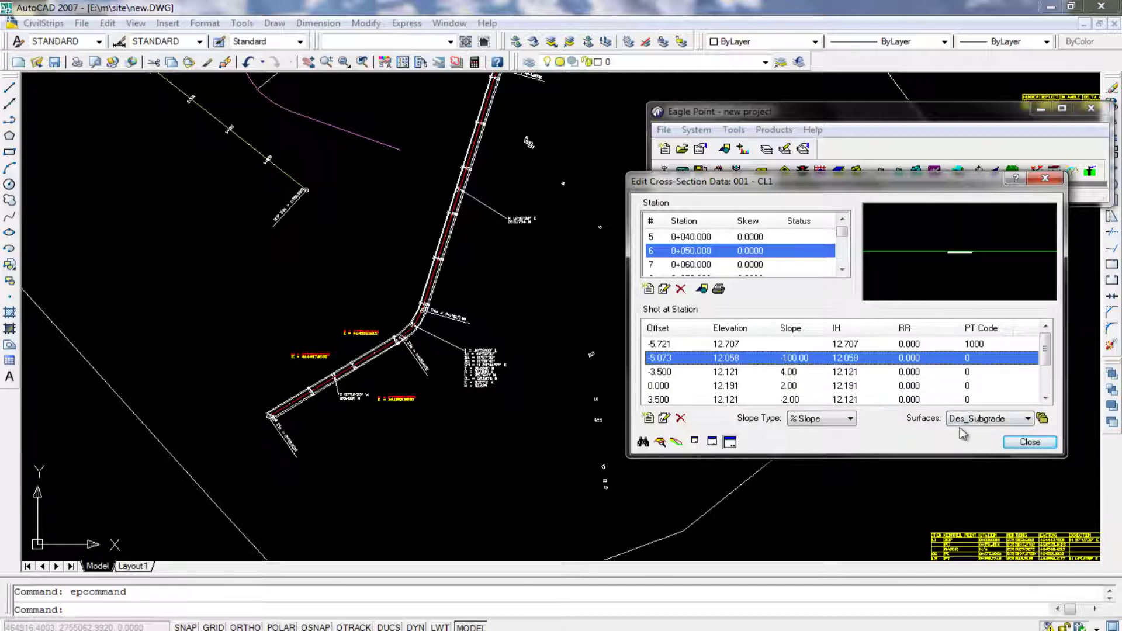
click(692, 255)
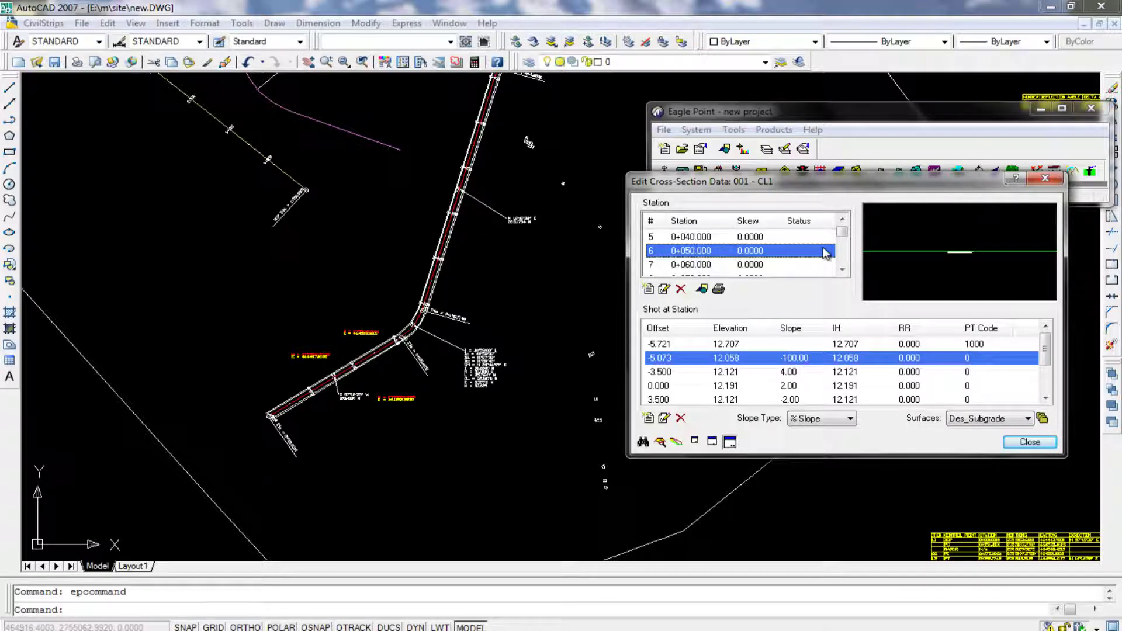
click(643, 442)
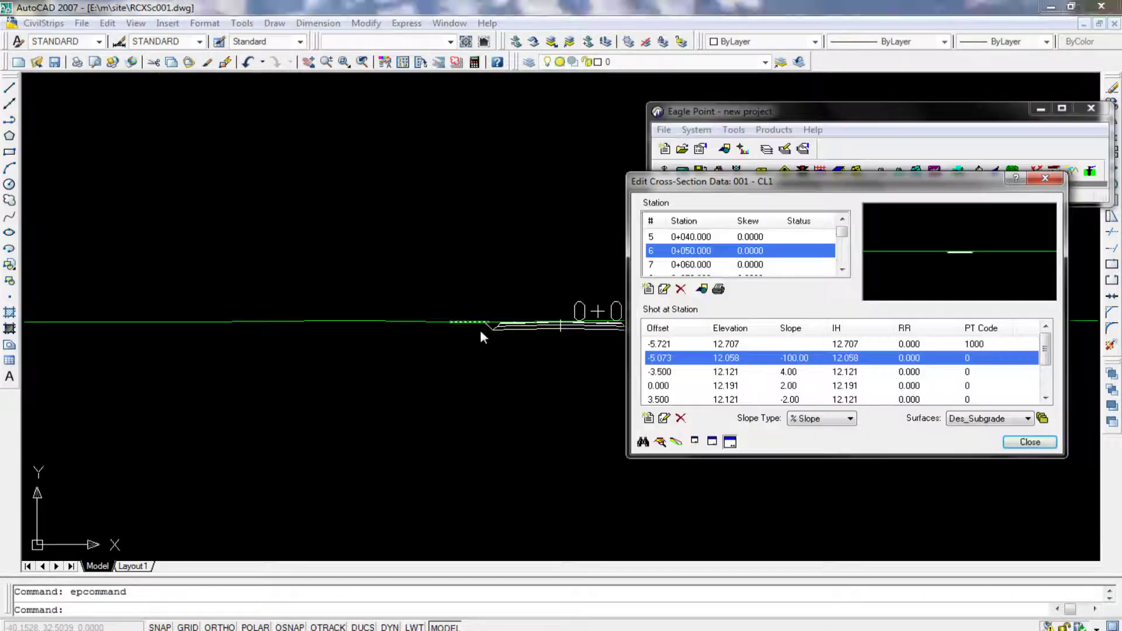
Step: Zoom and pan closely over the 0+050 cross-section lines in RCXSc001.dwg
scroll(480, 336, up, 3)
scroll(482, 333, up, 3)
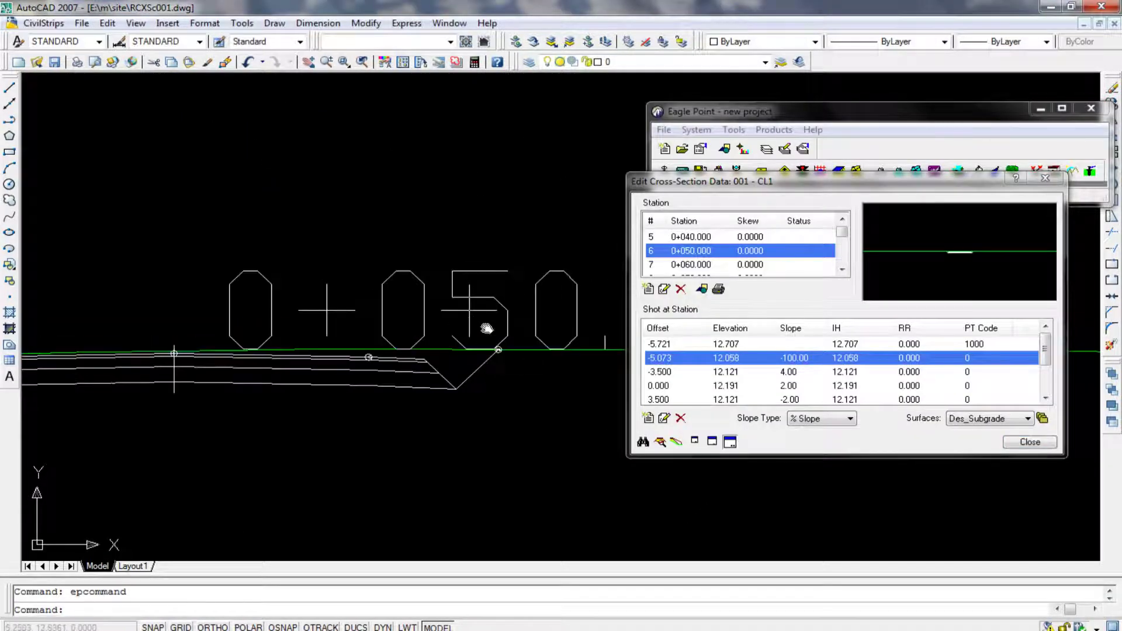
scroll(487, 329, up, 3)
middle_drag(501, 240, 358, 373)
scroll(446, 338, down, 3)
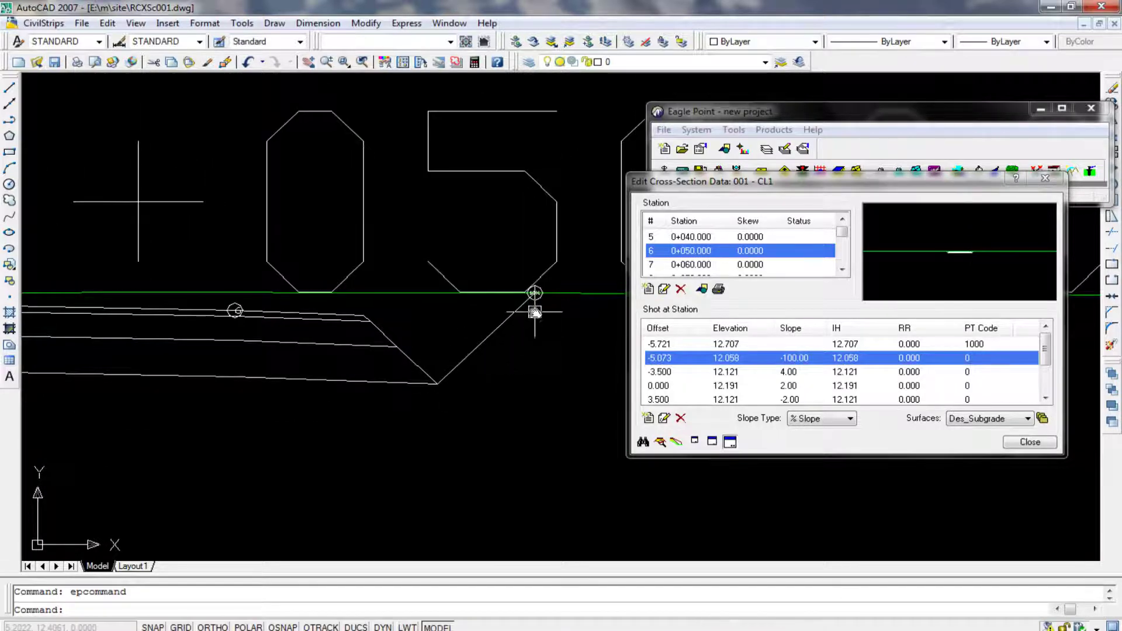
scroll(371, 366, up, 3)
scroll(459, 266, down, 3)
mouse_move(272, 253)
middle_down()
mouse_move(251, 263)
mouse_move(462, 266)
middle_up()
scroll(246, 263, up, 3)
scroll(393, 286, down, 2)
scroll(552, 329, down, 2)
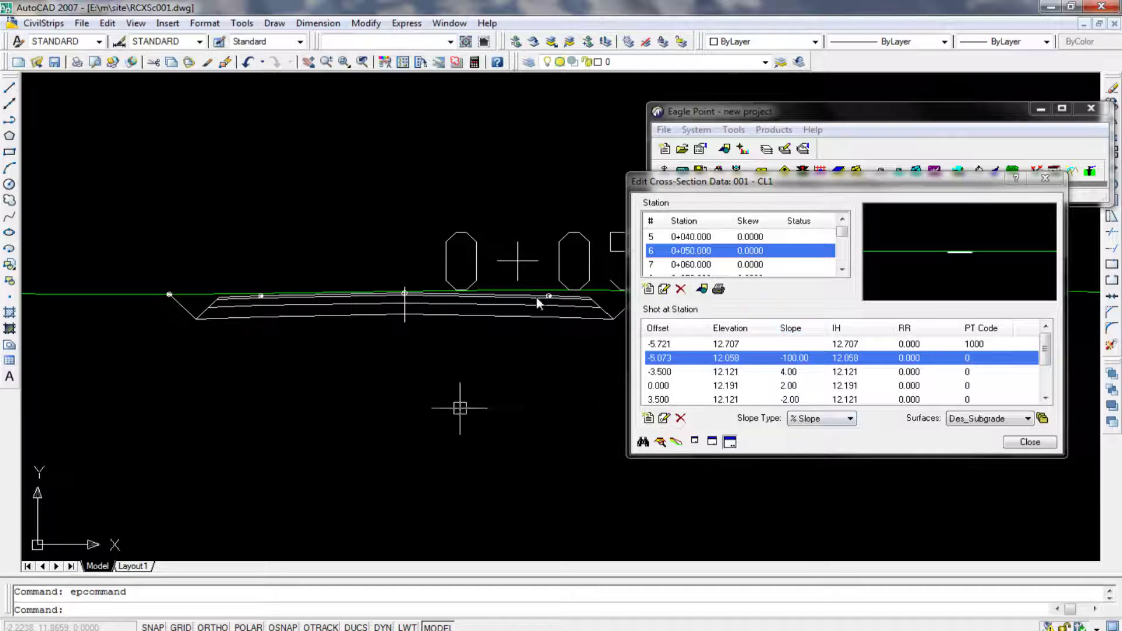
click(448, 23)
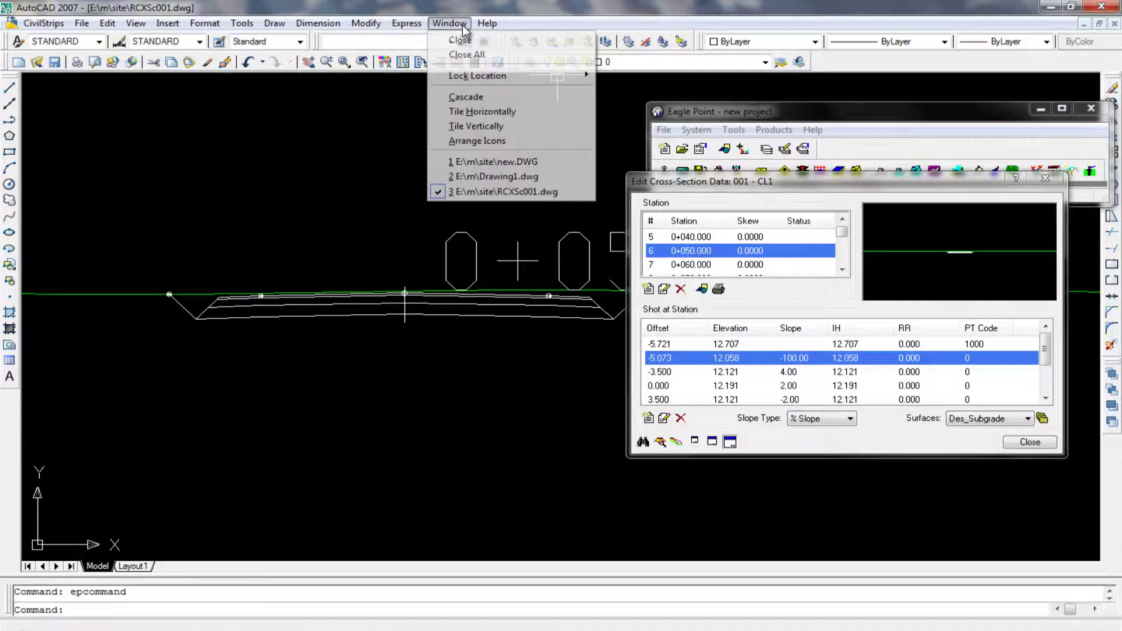
Step: Switch to the new.DWG plan drawing and zoom around the road curve
click(485, 162)
scroll(399, 343, up, 3)
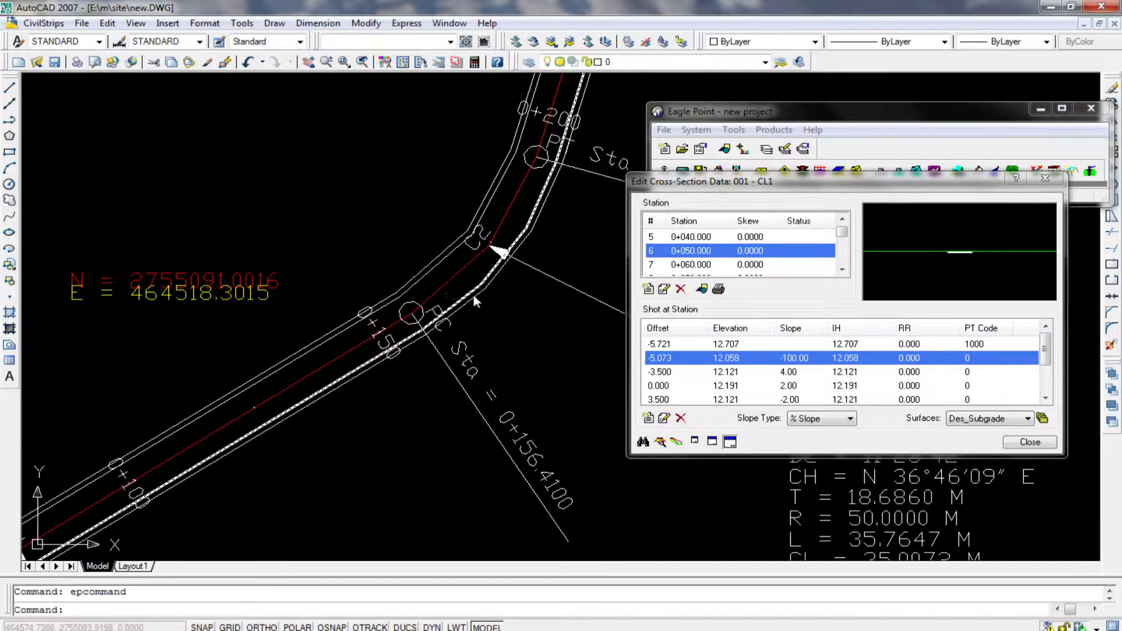
scroll(399, 343, up, 3)
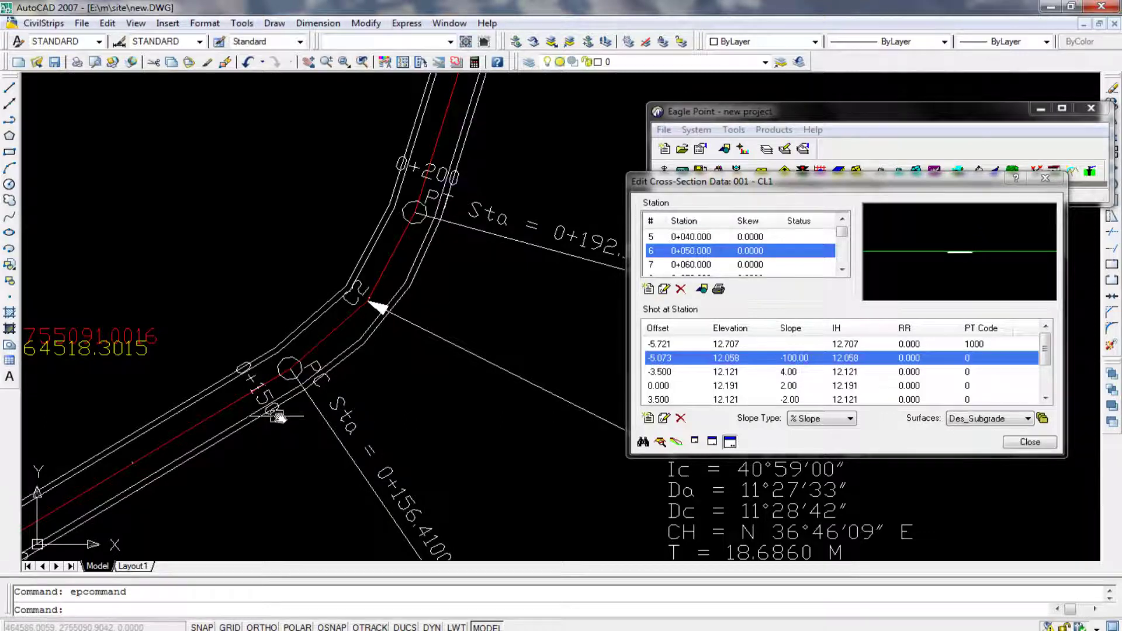
middle_drag(415, 390, 403, 370)
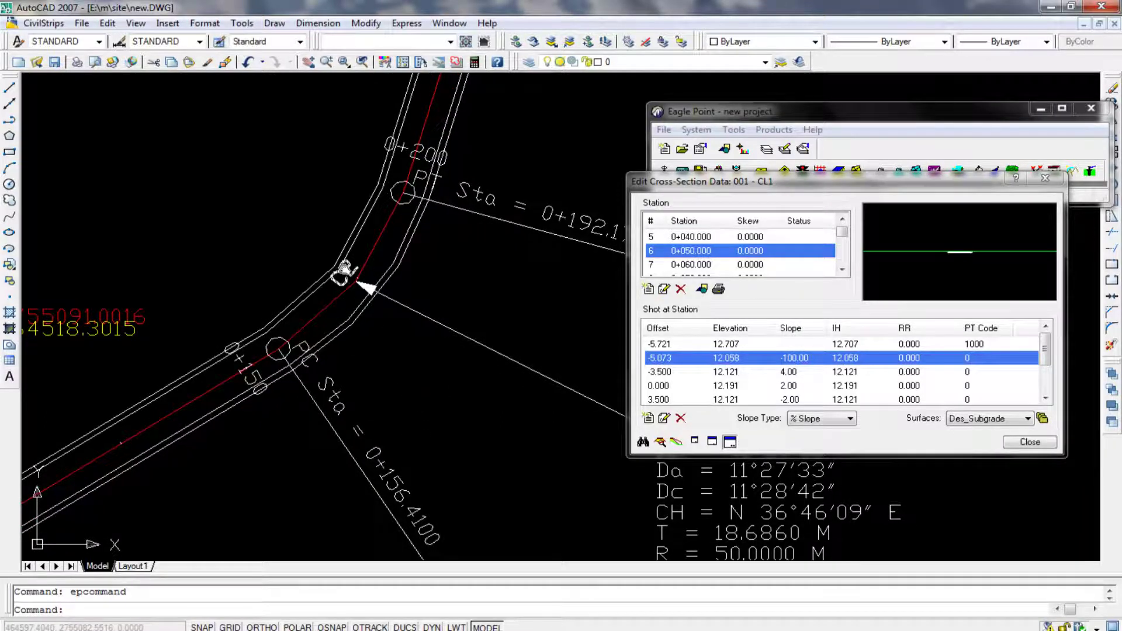
scroll(310, 270, down, 2)
scroll(378, 266, up, 3)
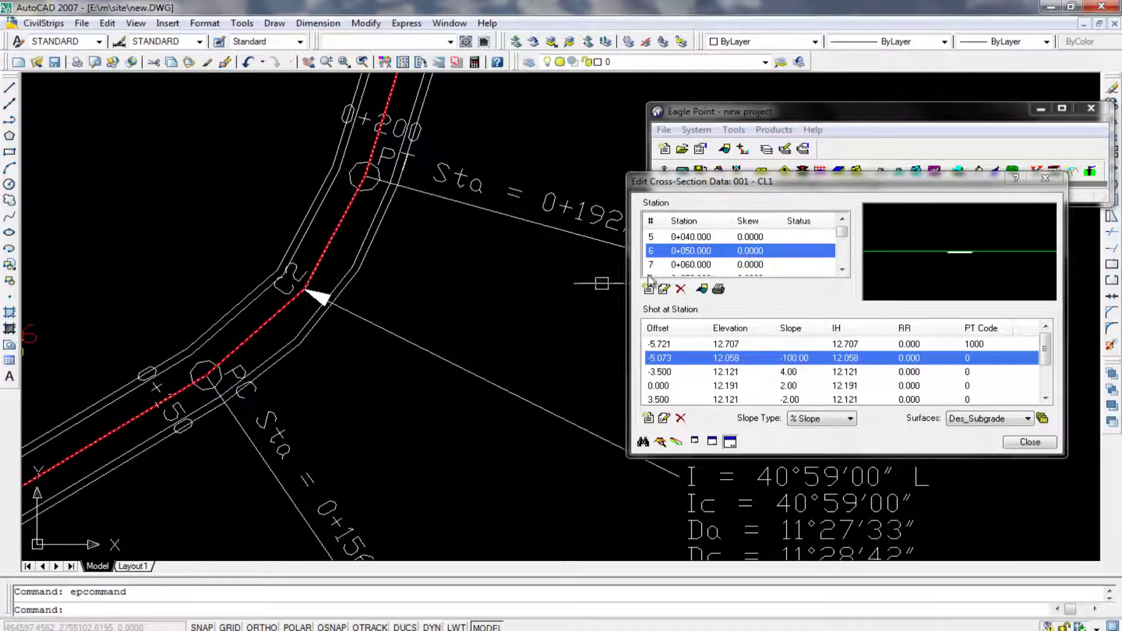
Step: Load the cross-section data for station 0+170.000
double_click(842, 269)
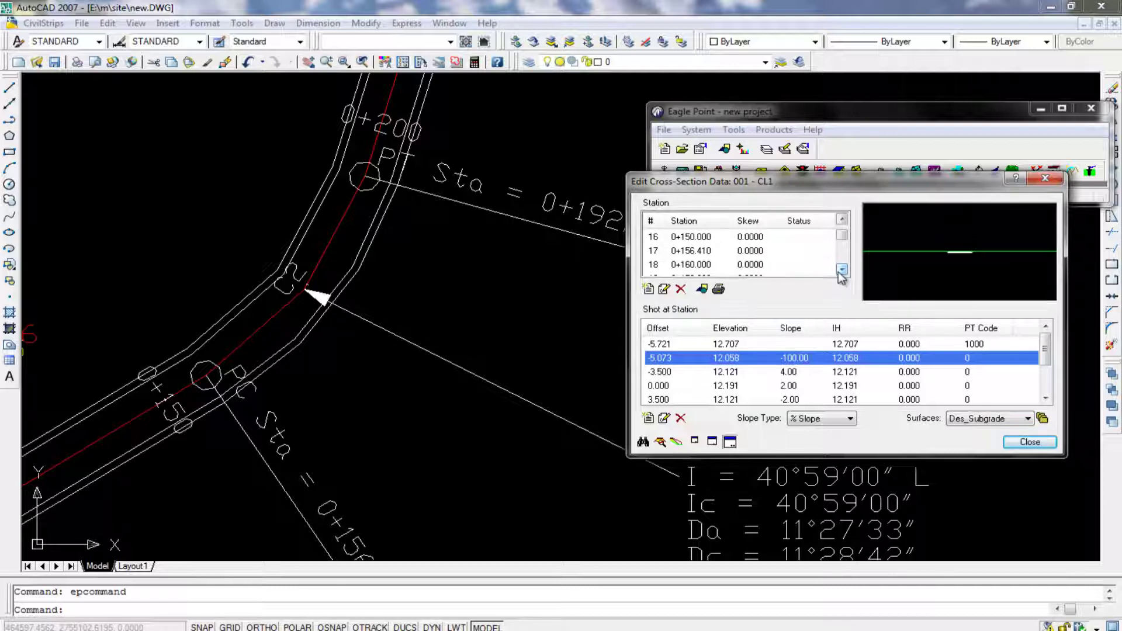
click(705, 266)
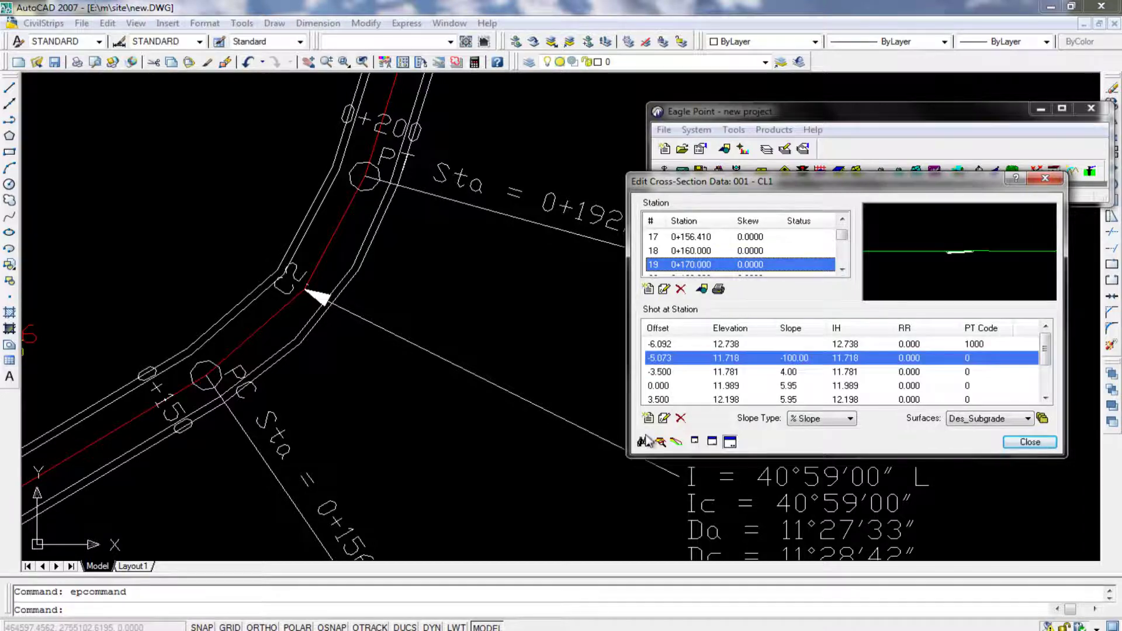
click(450, 23)
Step: Switch to RCXSc001.dwg and draw station 0+170.000's cross-section graphic
click(486, 193)
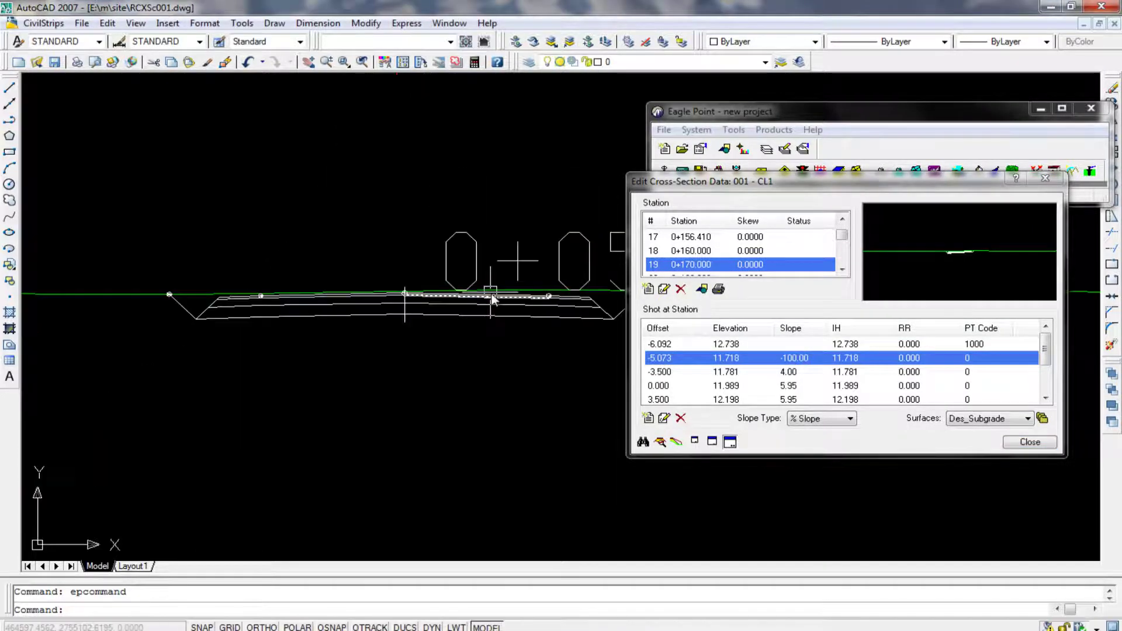
click(644, 442)
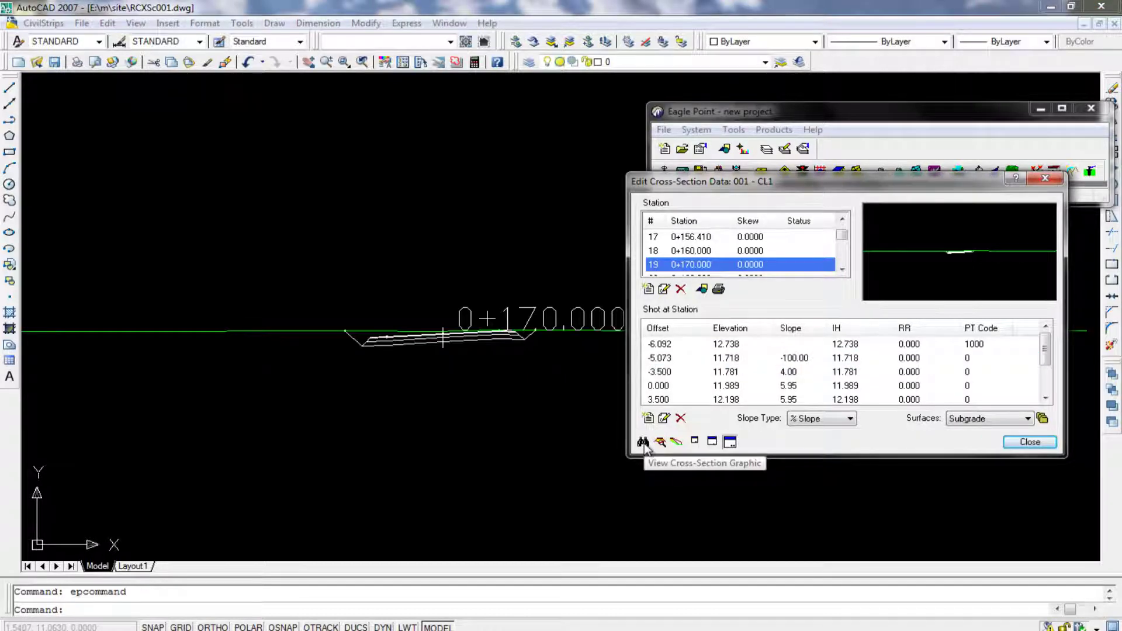
scroll(462, 389, up, 8)
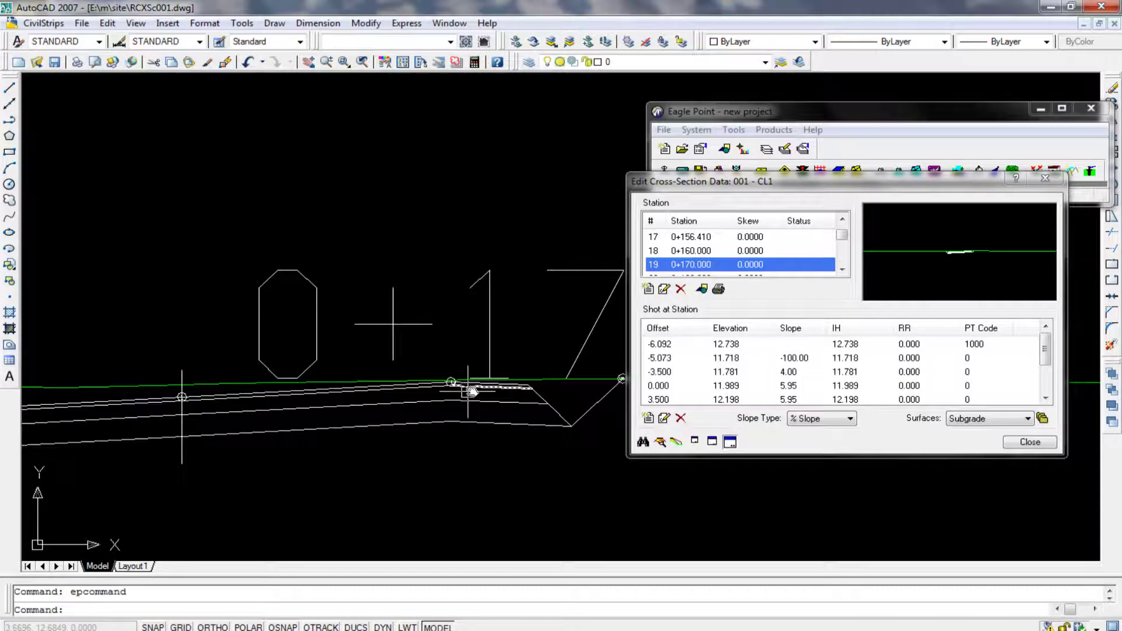
scroll(415, 394, down, 4)
scroll(497, 381, up, 3)
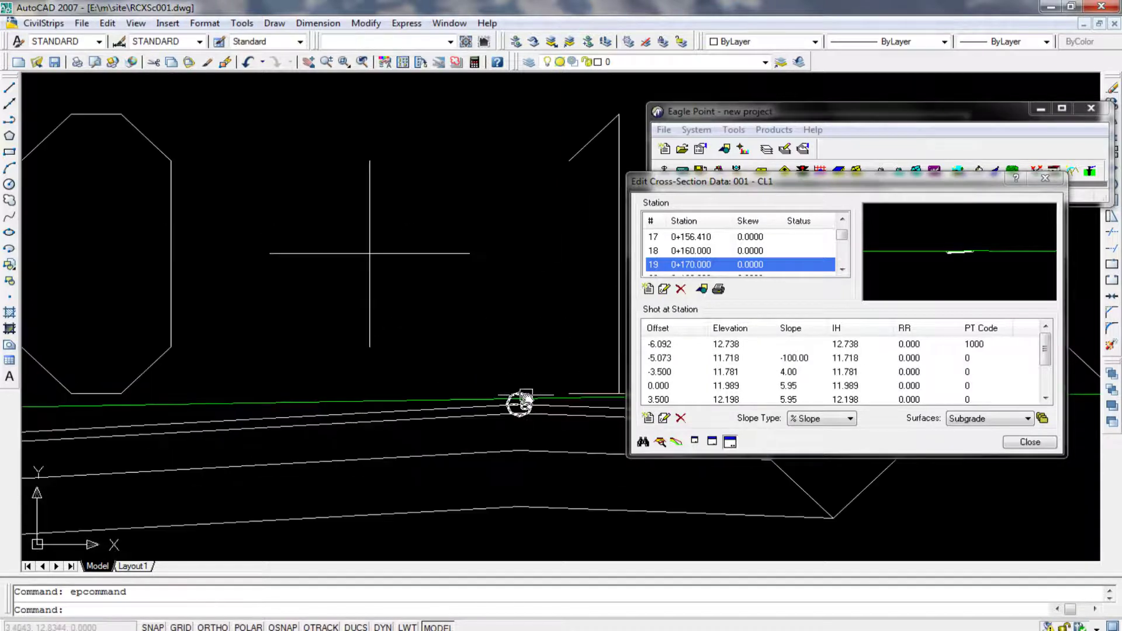
scroll(519, 400, up, 2)
scroll(518, 401, down, 2)
Step: Pan across the 0+170 section, then return to Eagle Point and close the data editor
mouse_move(285, 446)
middle_down()
mouse_move(333, 426)
mouse_move(438, 421)
mouse_move(364, 394)
middle_up()
scroll(365, 394, up, 3)
scroll(364, 395, down, 2)
scroll(409, 398, down, 1)
middle_drag(585, 409, 613, 310)
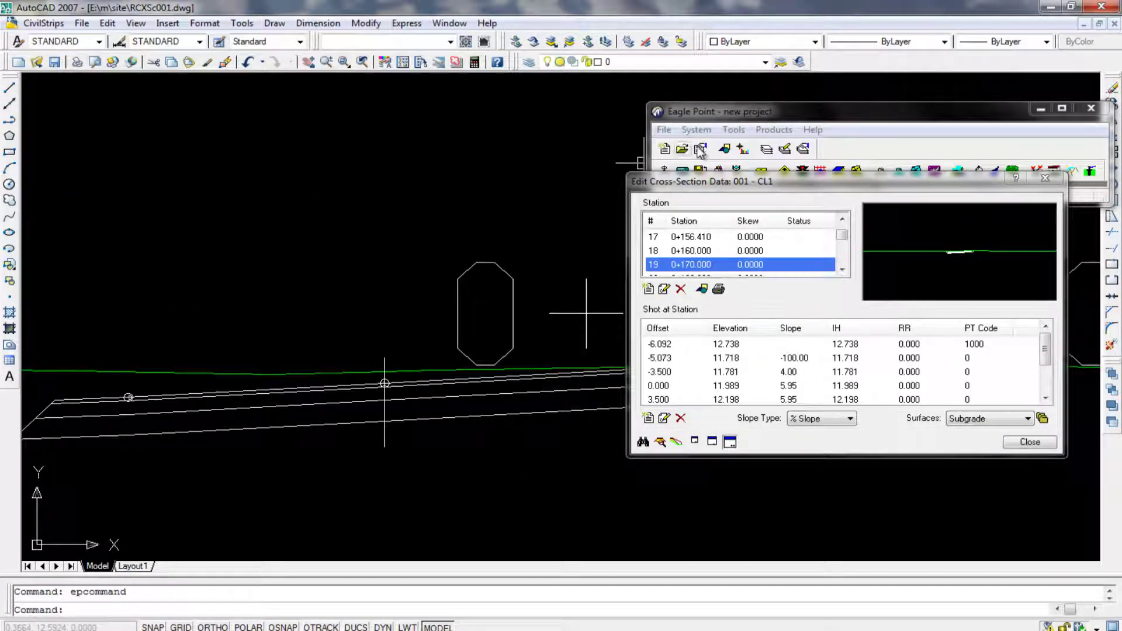
click(836, 117)
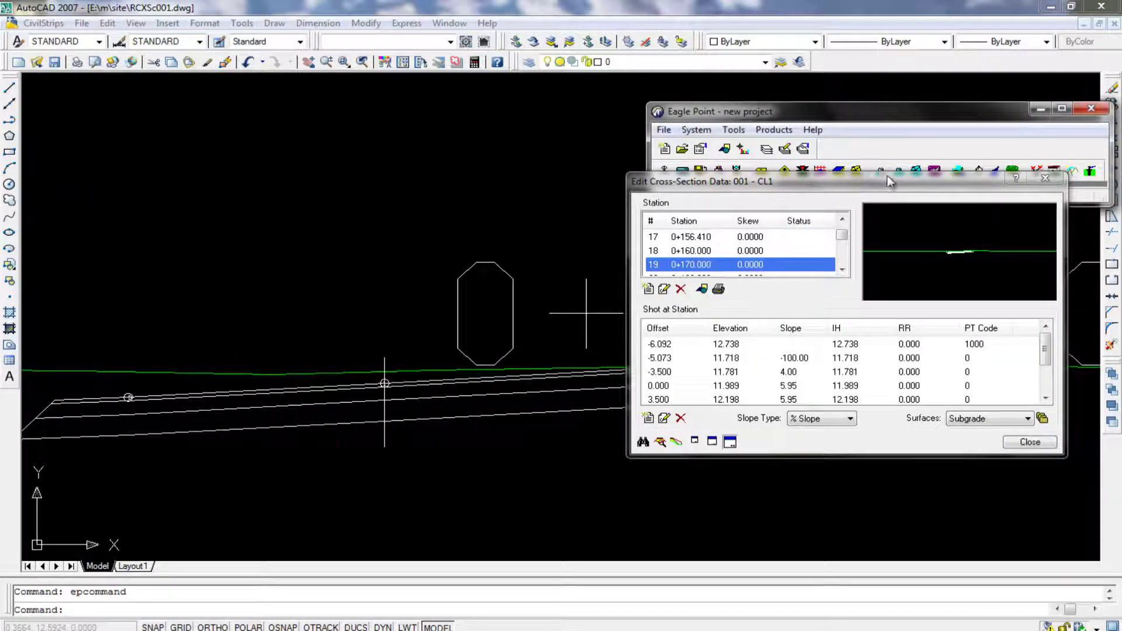
click(1045, 178)
Step: Open the alignment data, view PI 1's horizontal curve details, then close them
click(754, 248)
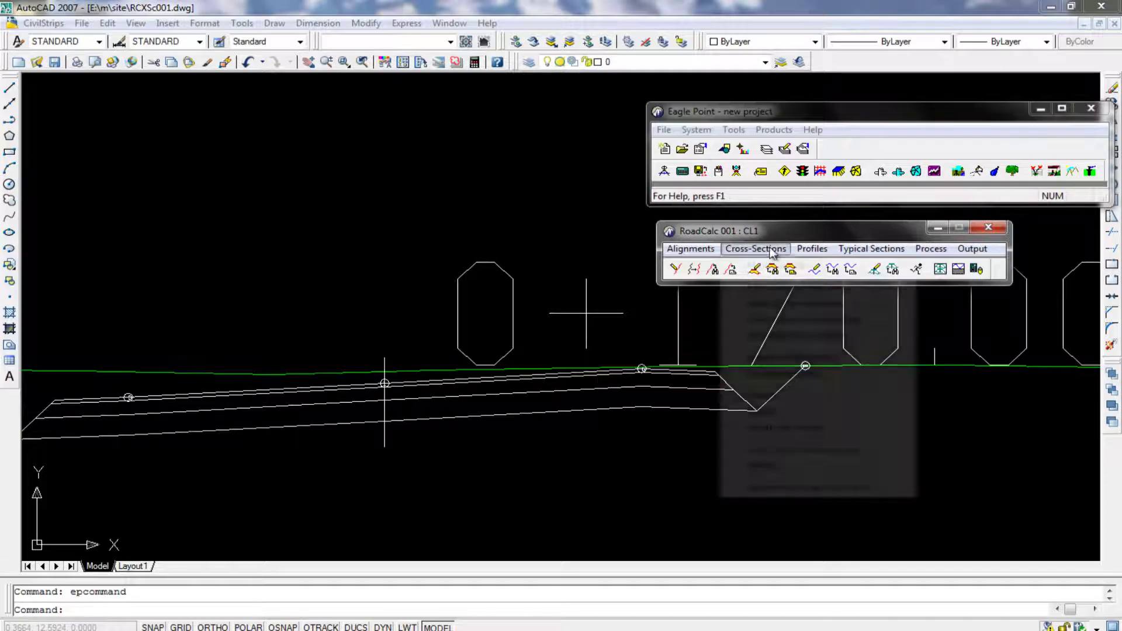
click(716, 267)
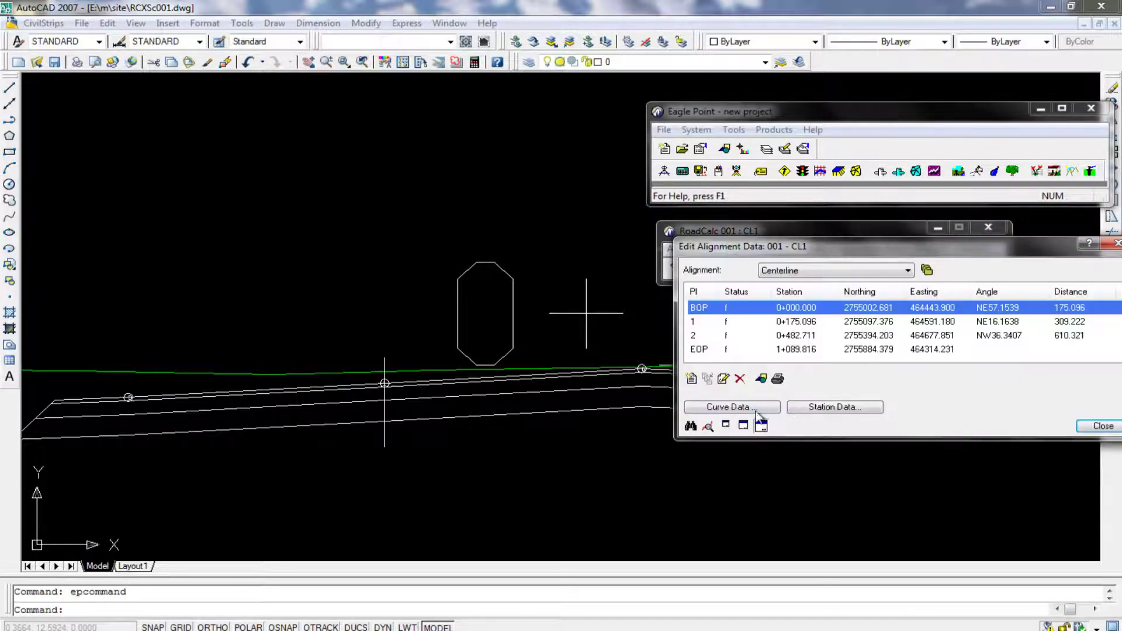
click(755, 408)
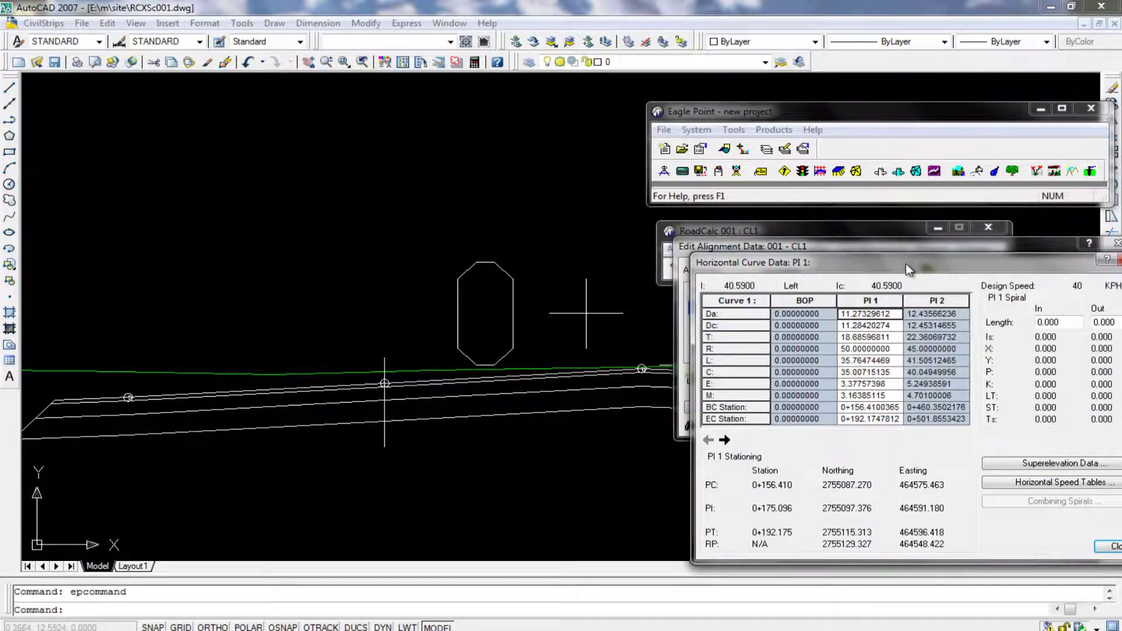
drag(905, 268, 749, 226)
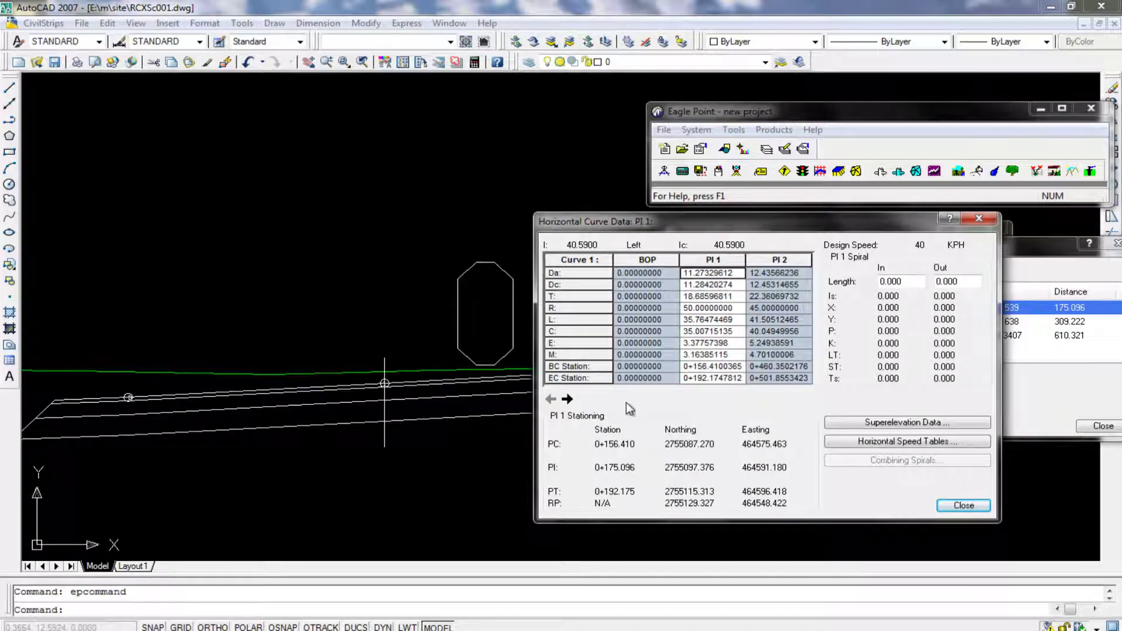
key(Escape)
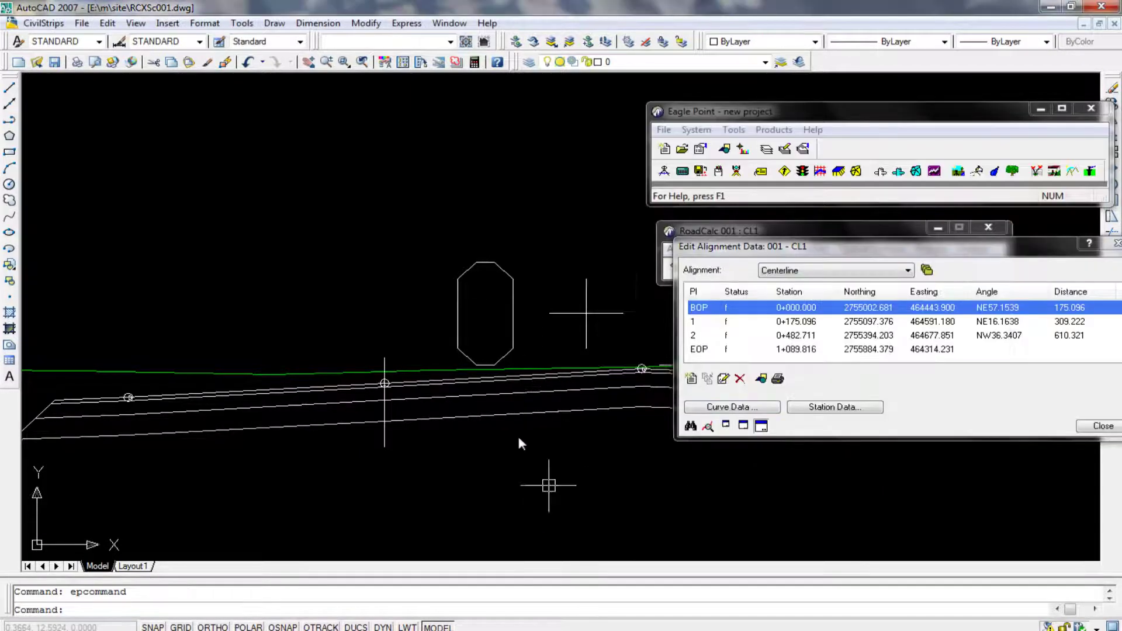
Step: Zoom in on the cross-section polyline, then close RCXSc001.dwg without saving
scroll(138, 405, up, 3)
scroll(231, 369, up, 2)
scroll(532, 353, up, 2)
scroll(539, 388, up, 2)
scroll(471, 398, up, 2)
scroll(484, 377, up, 2)
scroll(502, 376, up, 2)
scroll(503, 376, down, 3)
scroll(375, 395, up, 1)
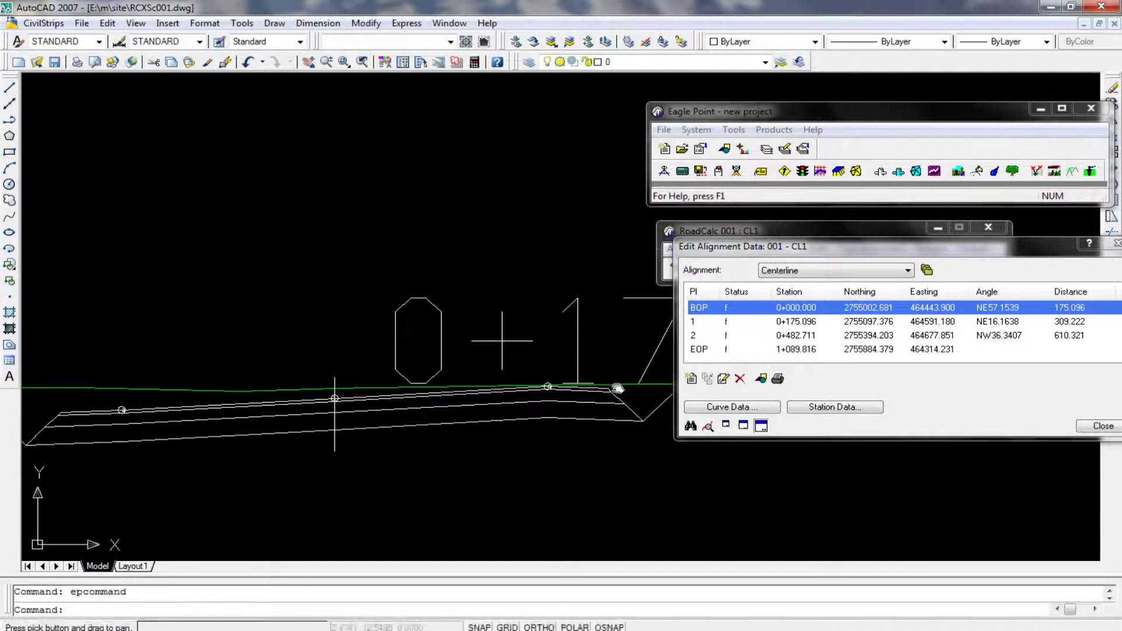
scroll(419, 397, up, 1)
scroll(622, 393, up, 3)
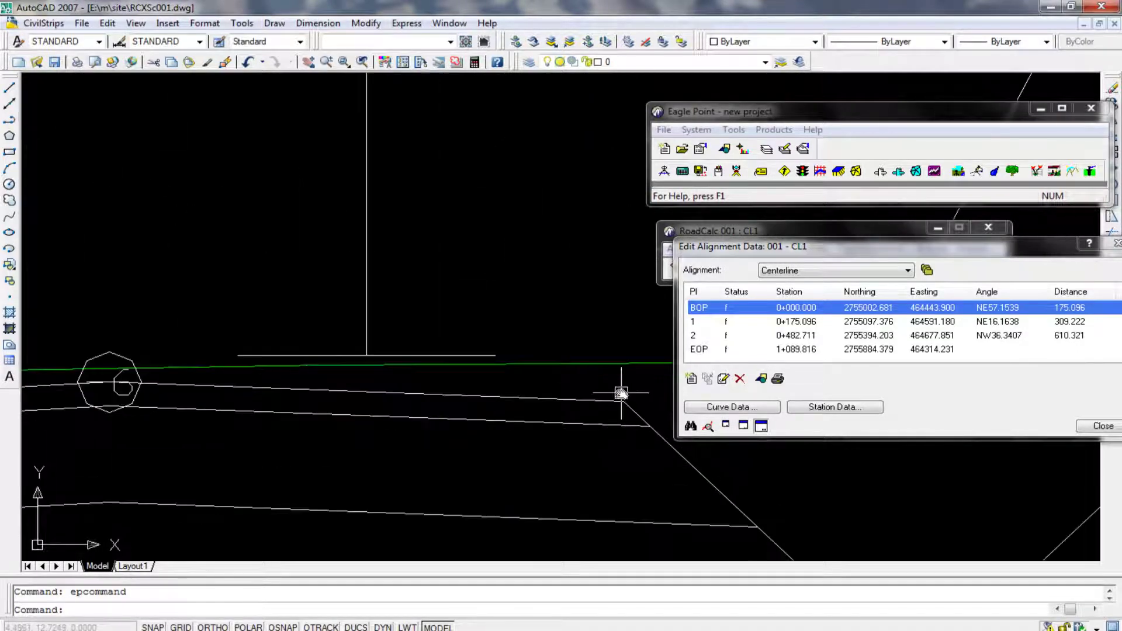
scroll(621, 393, down, 2)
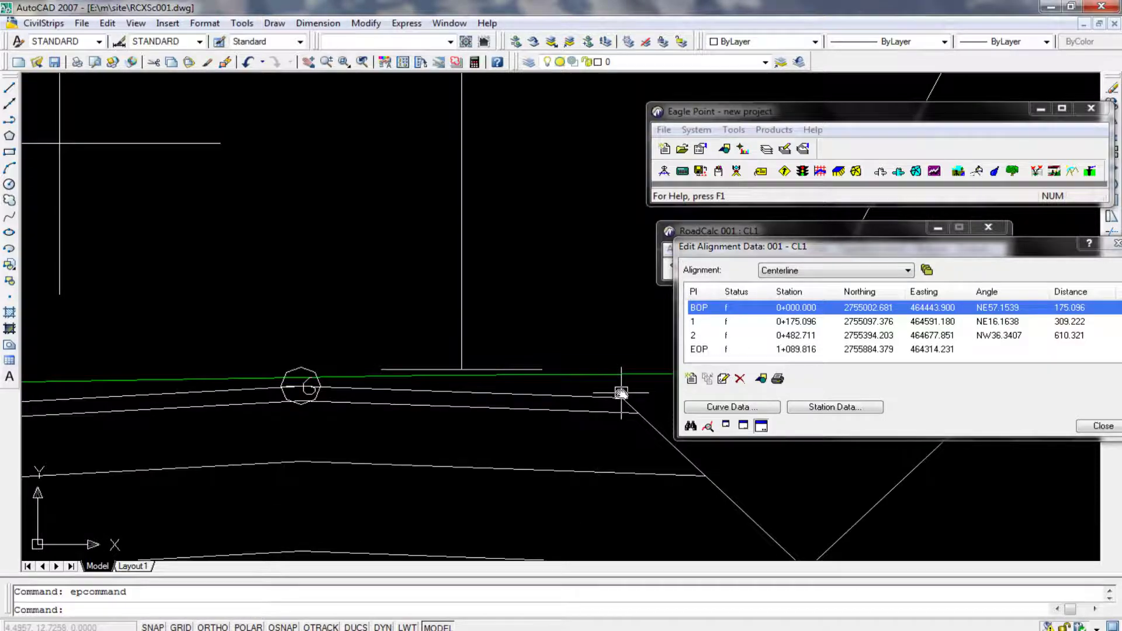
click(438, 436)
scroll(550, 427, up, 2)
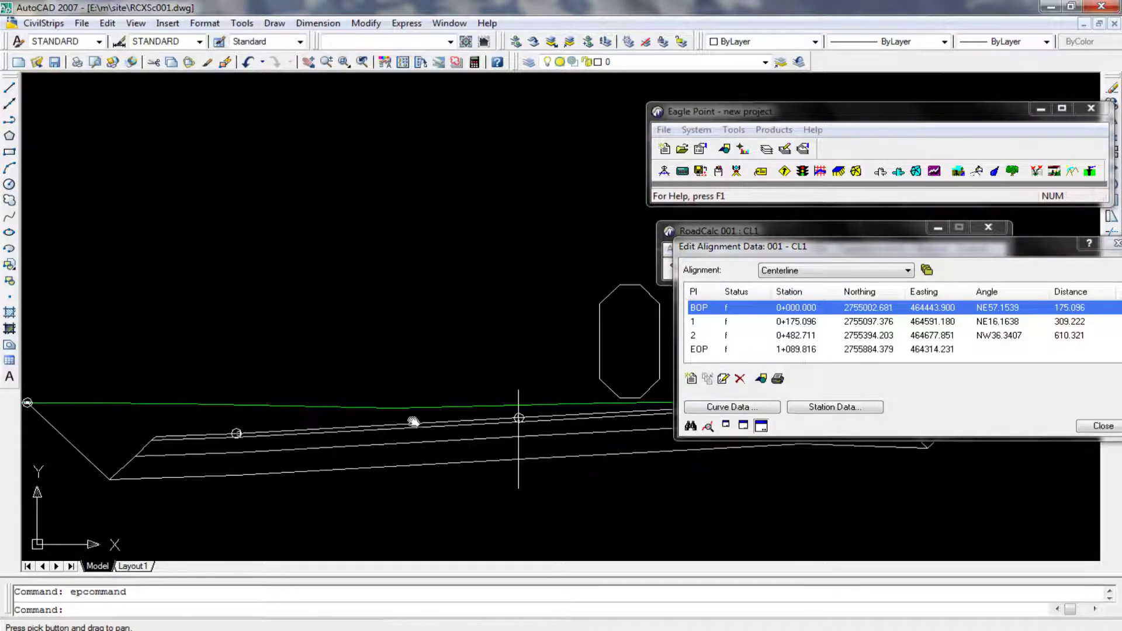
scroll(563, 413, up, 1)
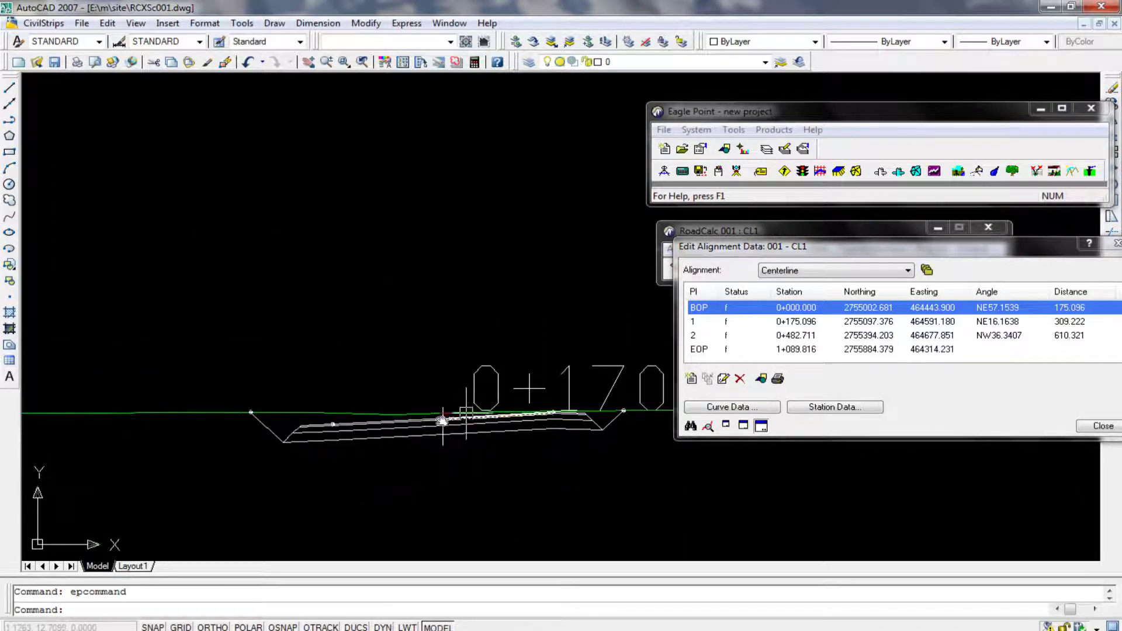
click(1112, 25)
click(561, 362)
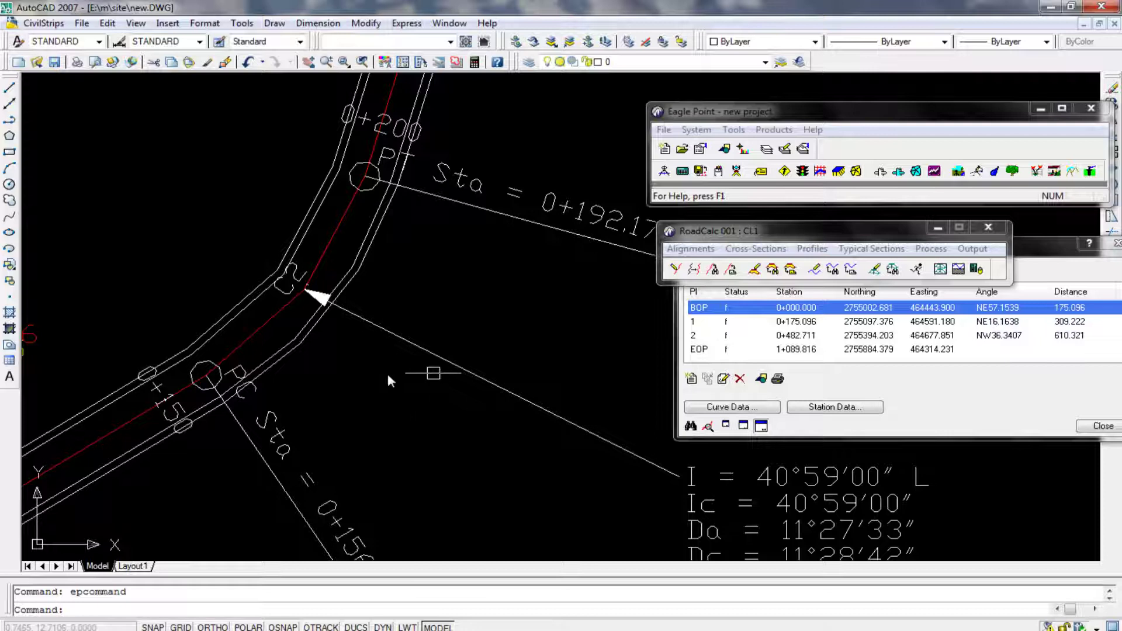
Step: Close the Edit Alignment Data window and discard the leftover RCXSc001.dwg without saving
click(1064, 432)
drag(948, 246, 732, 232)
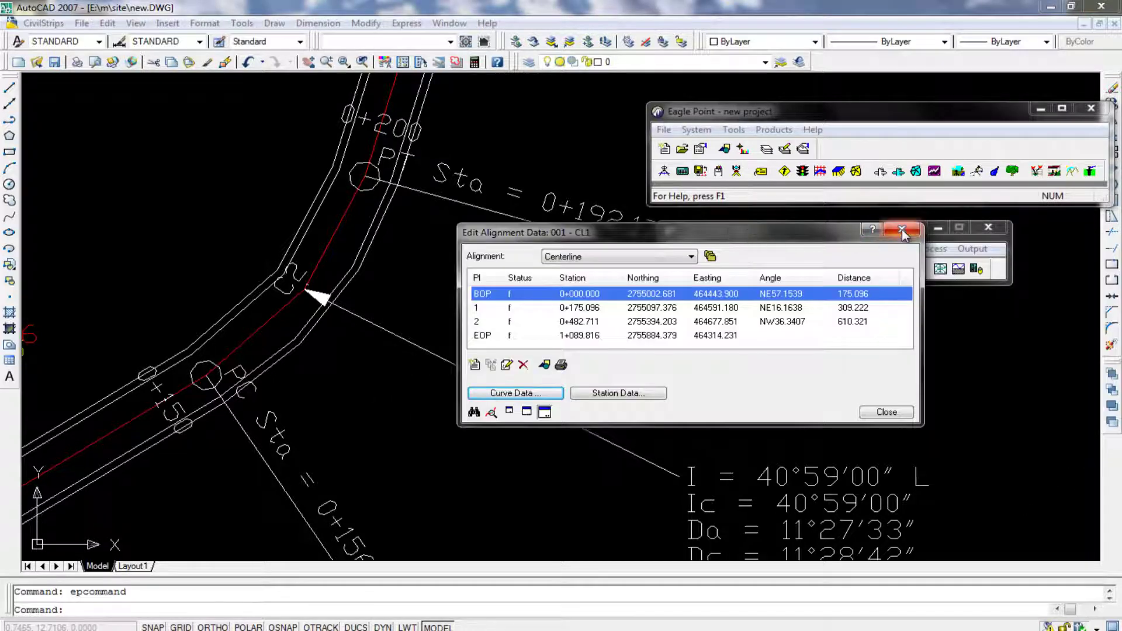
click(902, 229)
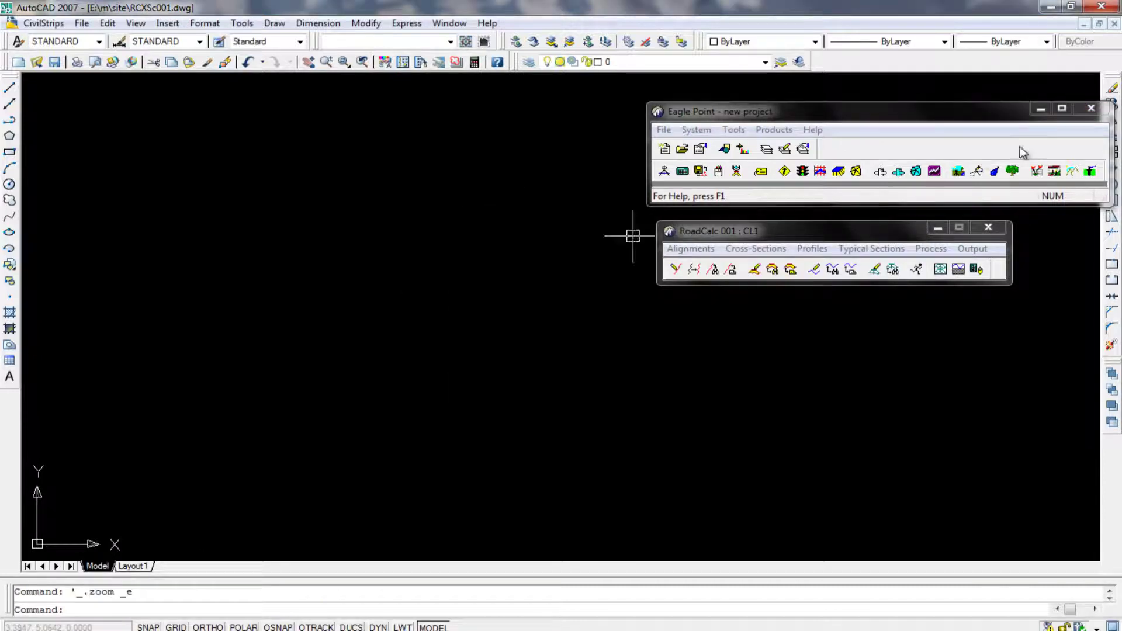
click(1113, 24)
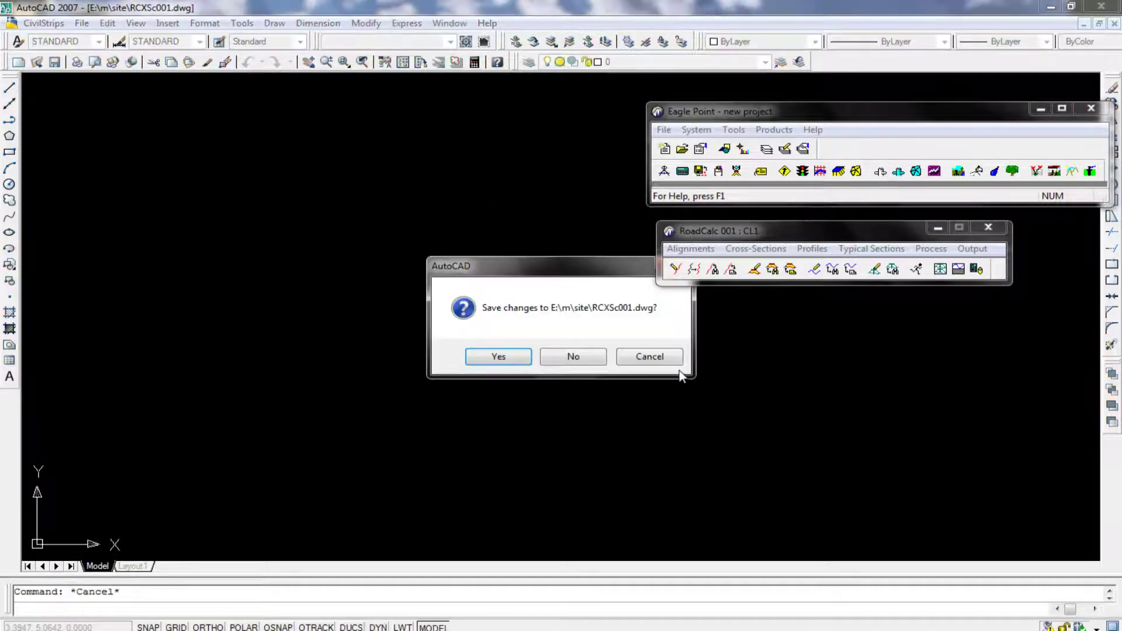
click(576, 357)
Step: Check the Window menu's open drawings, then bring up the Typical Sections commands
click(467, 26)
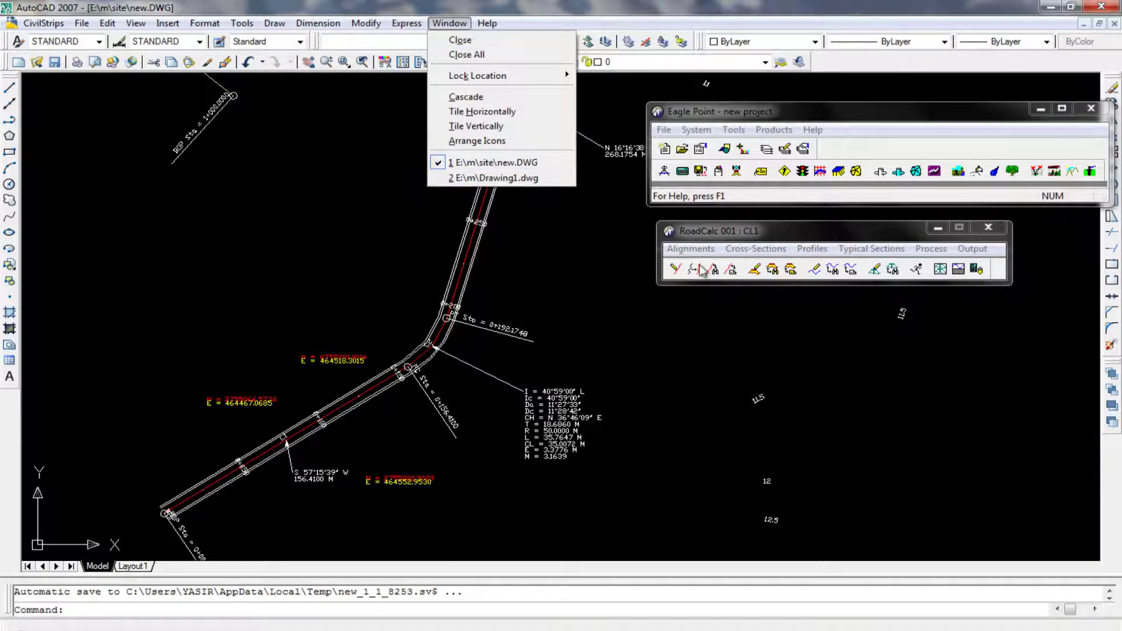
click(840, 314)
click(926, 356)
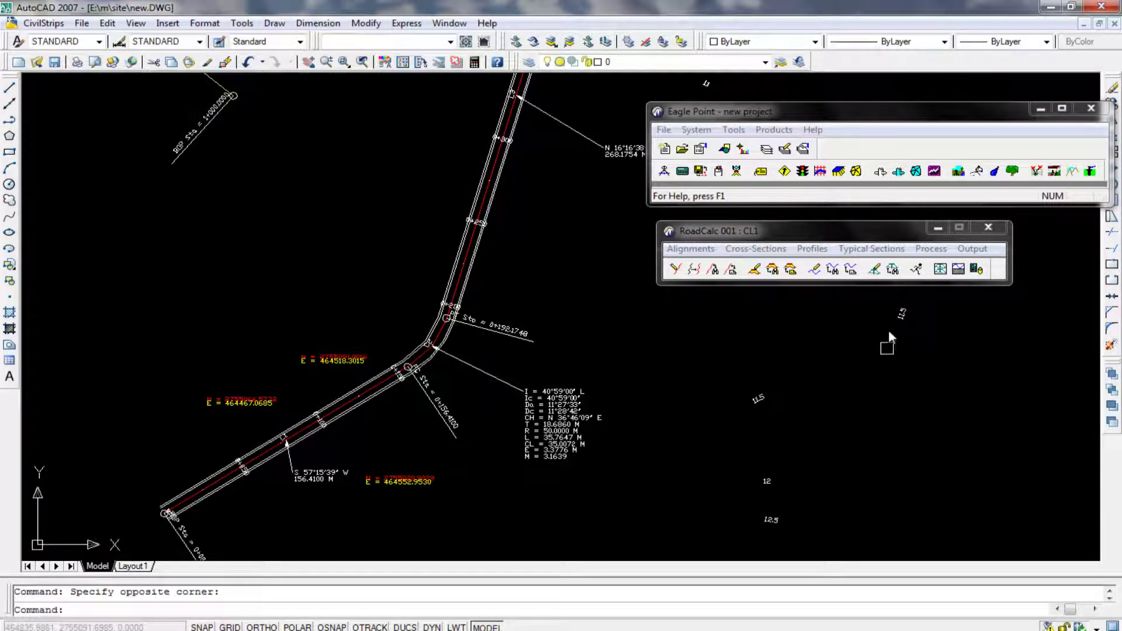
click(898, 250)
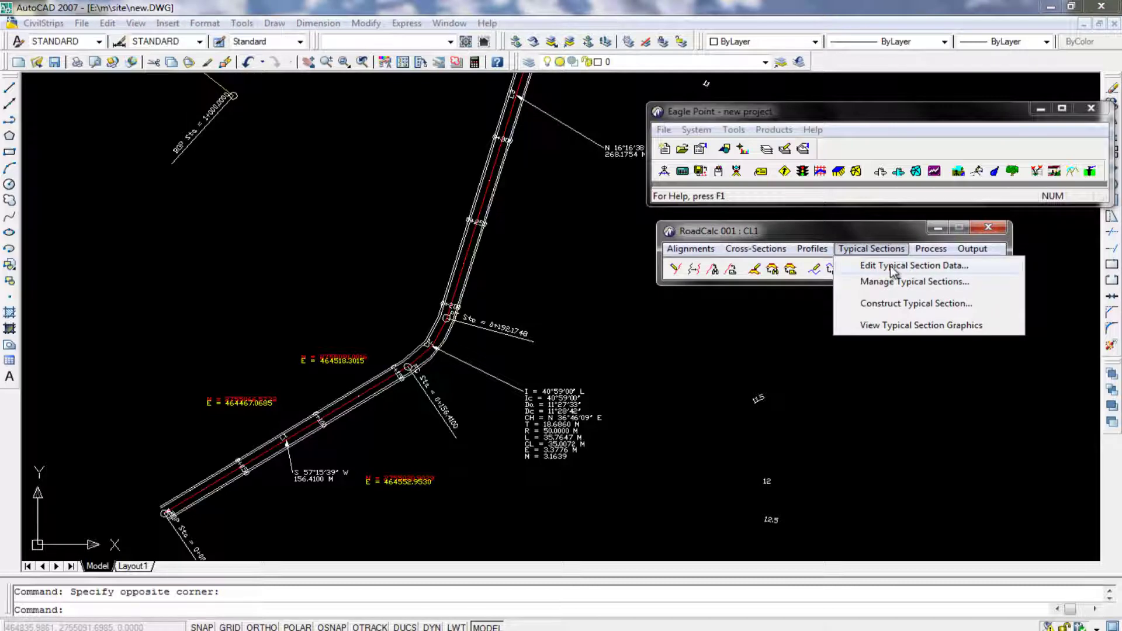
Step: In Edit Typical Section Data, code -4.500 as -3 Outside Super Left and -3.500 as 0 Uncontrolled
click(892, 265)
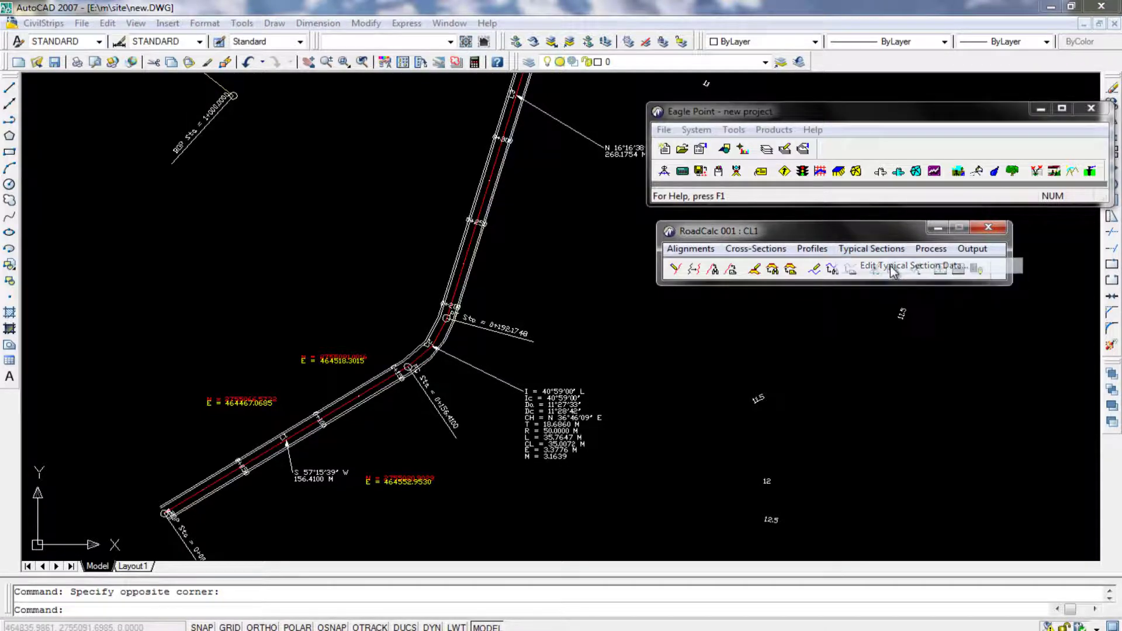
click(968, 374)
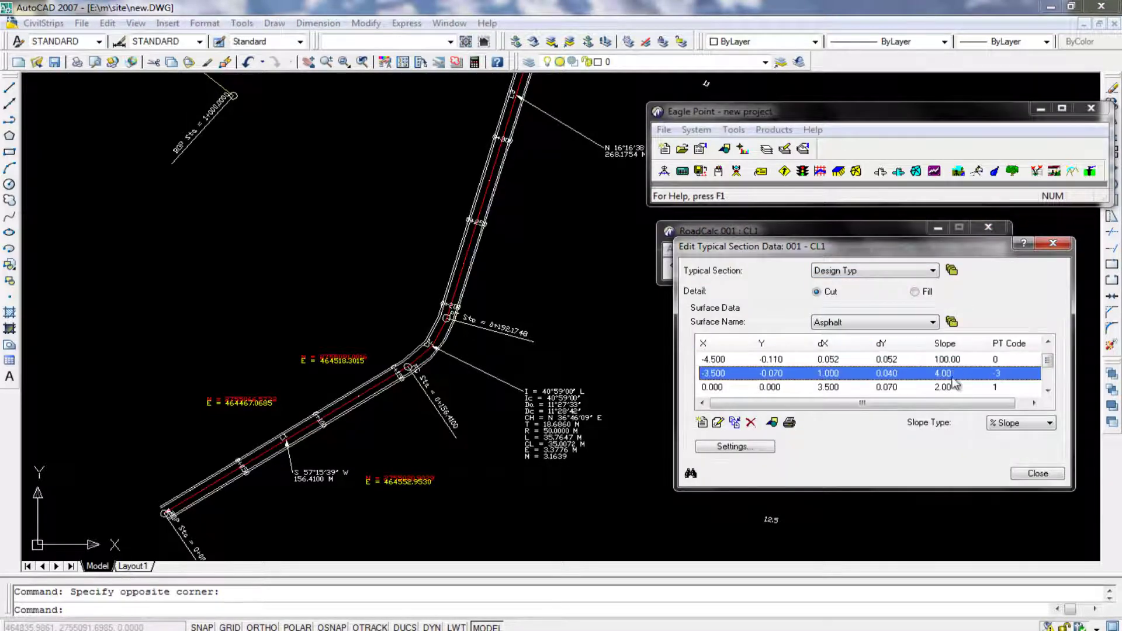
double_click(999, 361)
click(860, 290)
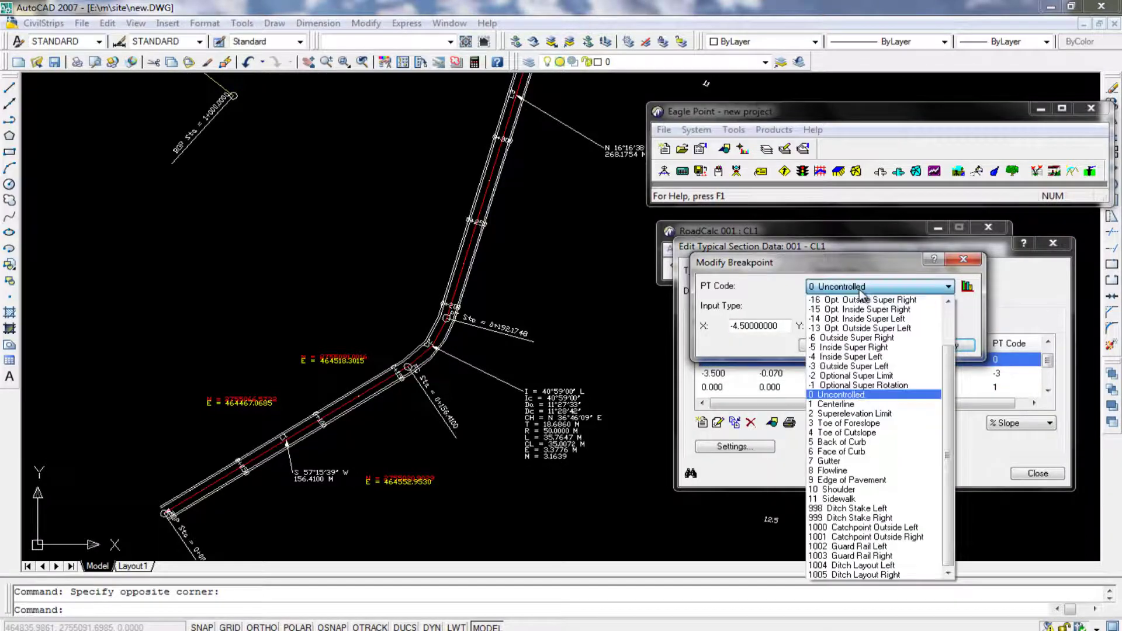
click(853, 366)
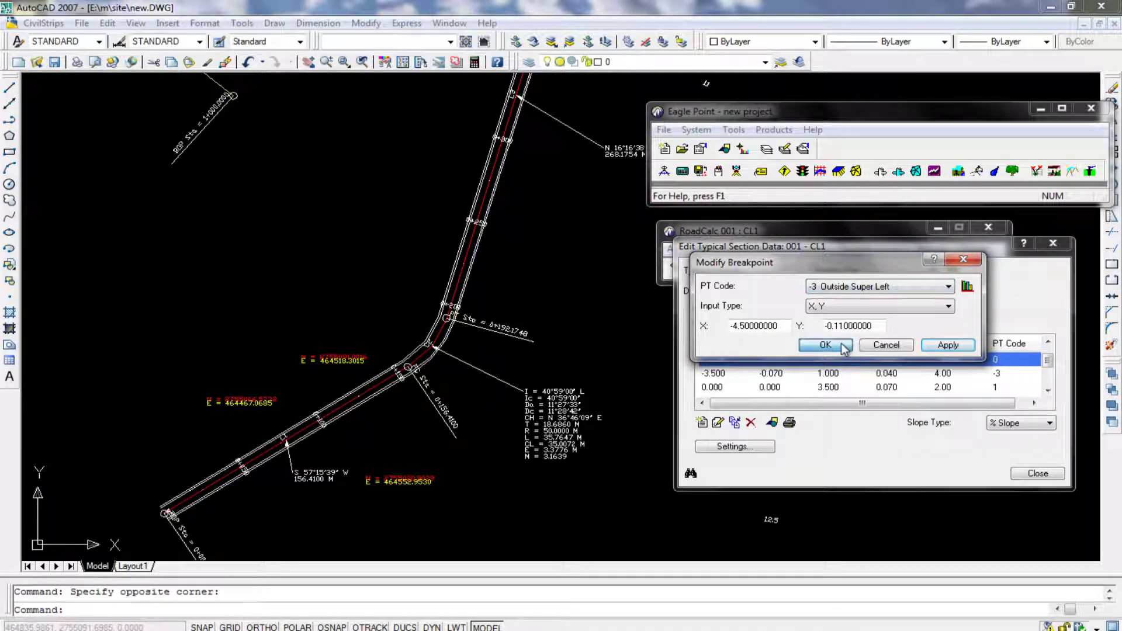
click(882, 349)
double_click(1007, 388)
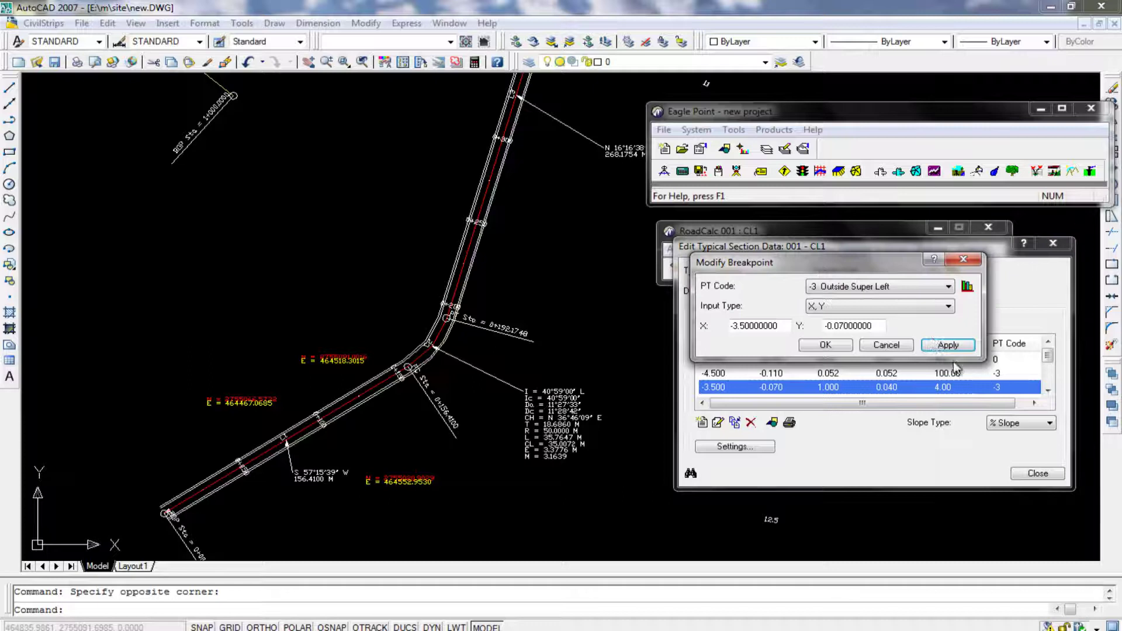
click(869, 295)
click(874, 395)
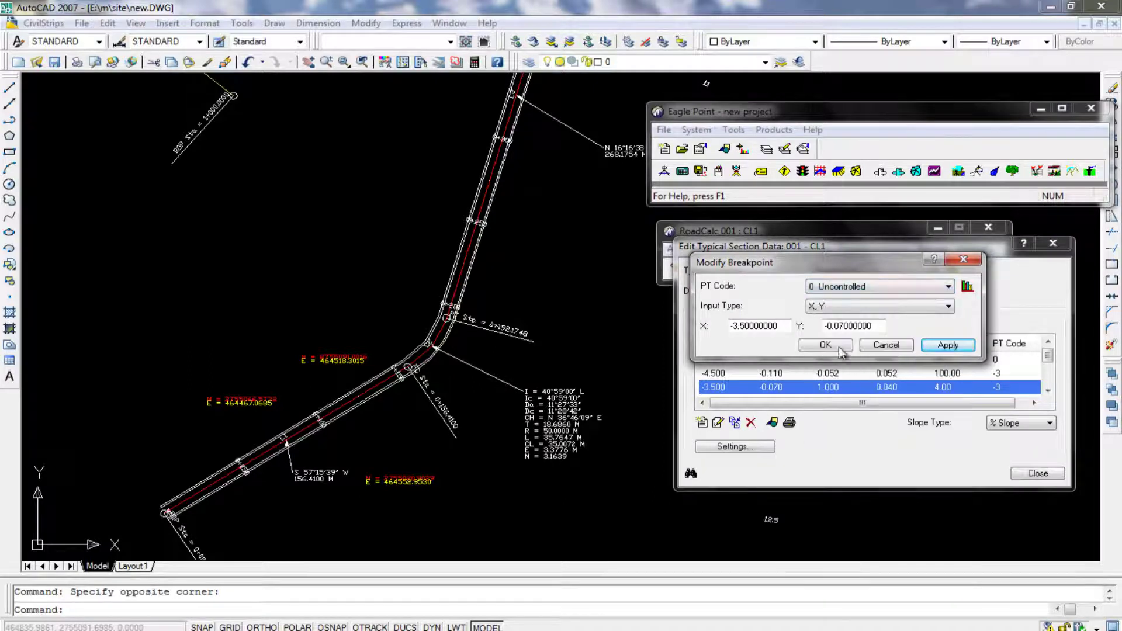
click(825, 345)
Step: Code the 4.500 breakpoint as -6 Outside Super Right and 3.500 as 0 Uncontrolled
click(1048, 390)
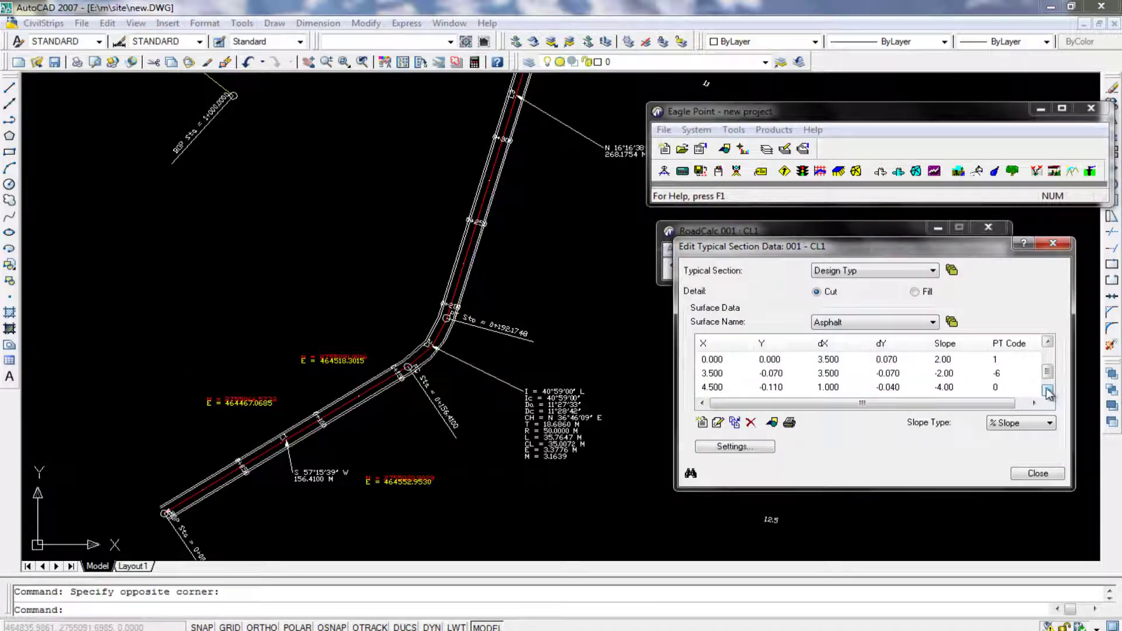
click(997, 374)
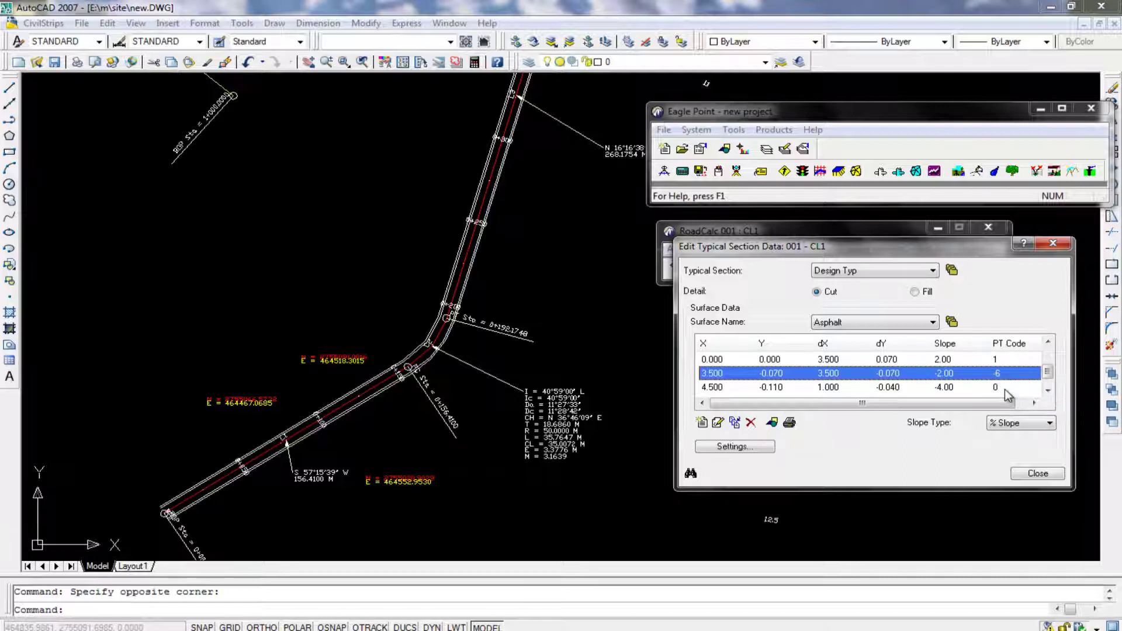
double_click(1005, 375)
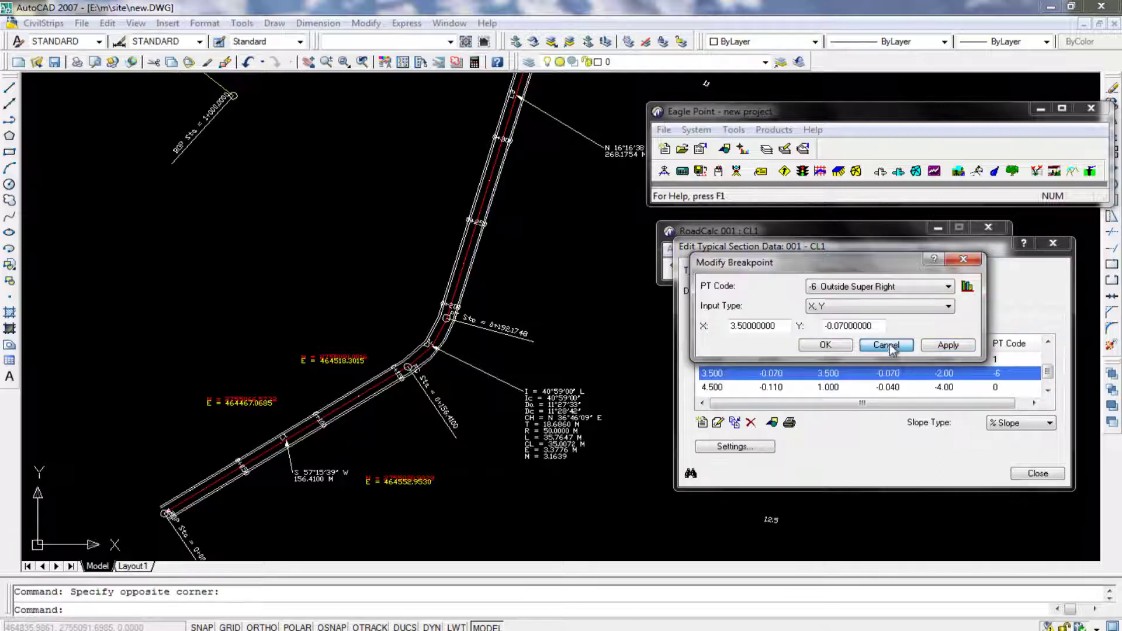
click(891, 344)
double_click(997, 389)
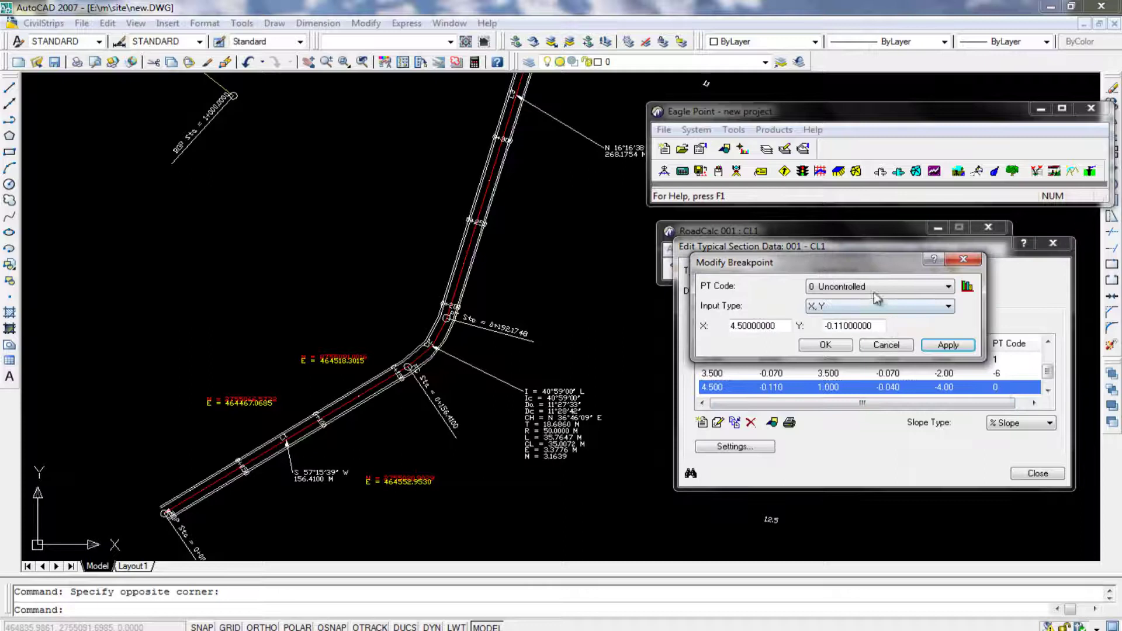
click(876, 287)
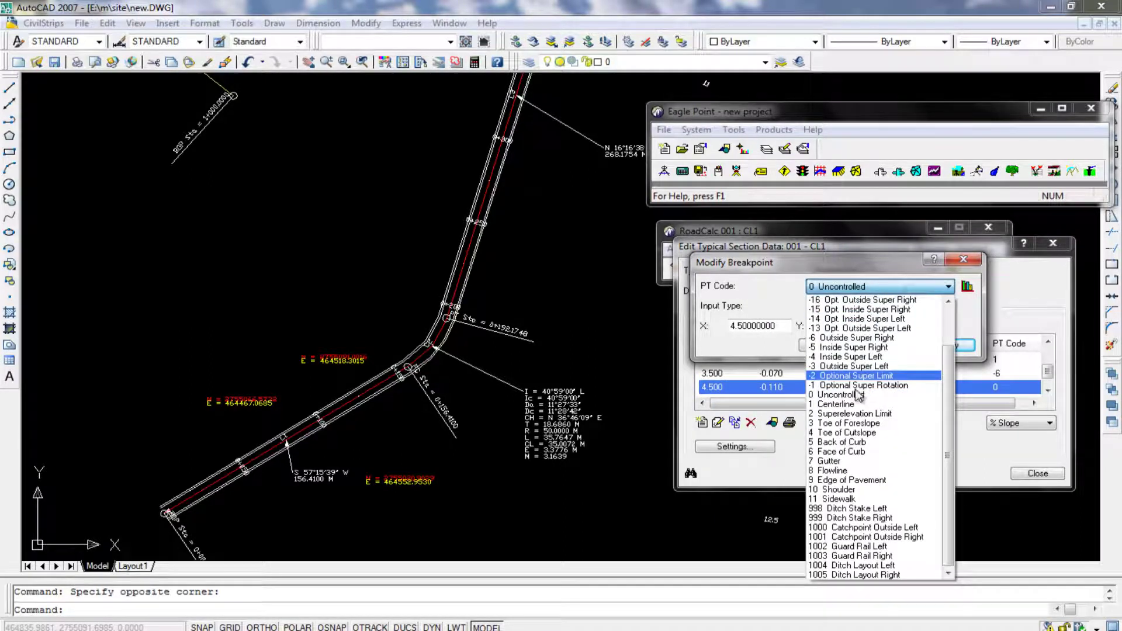
click(870, 338)
click(825, 344)
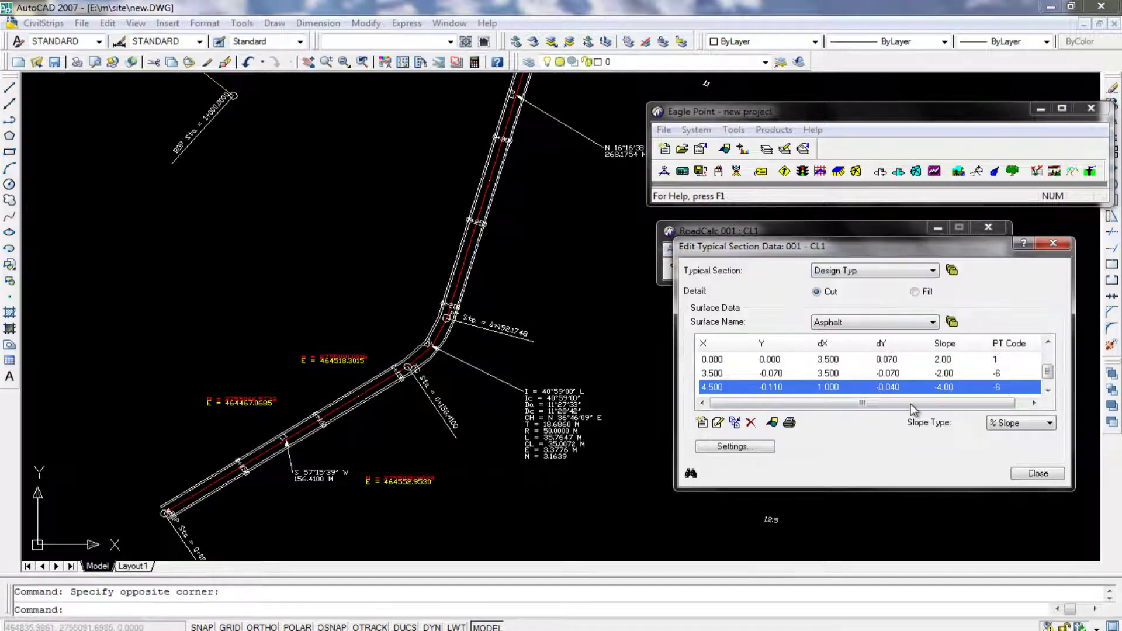
click(996, 376)
double_click(997, 380)
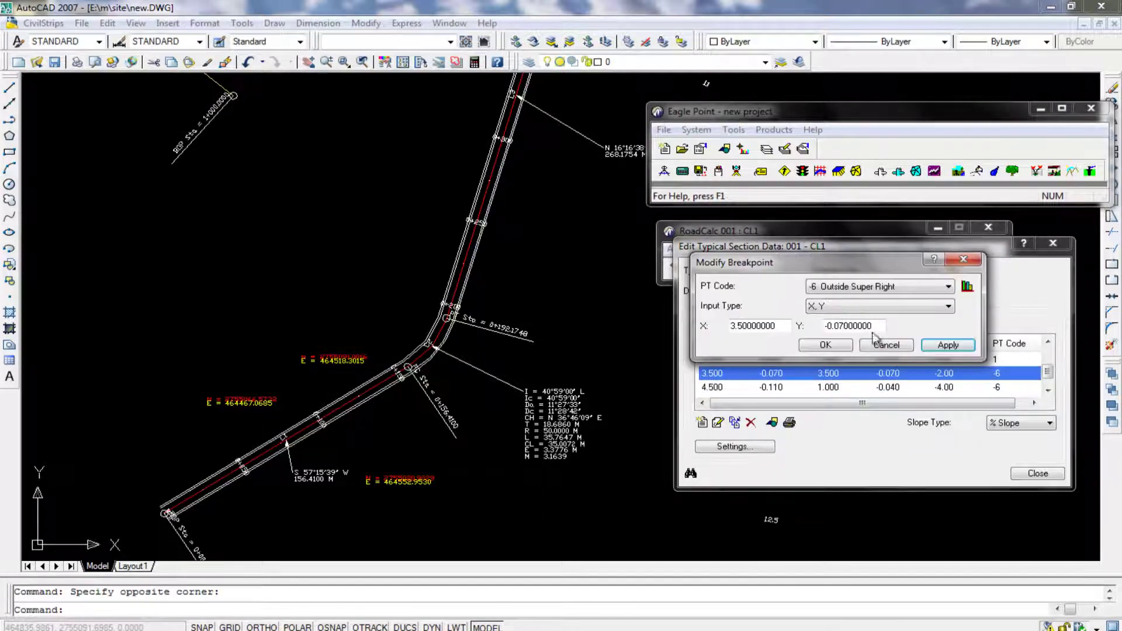
click(843, 291)
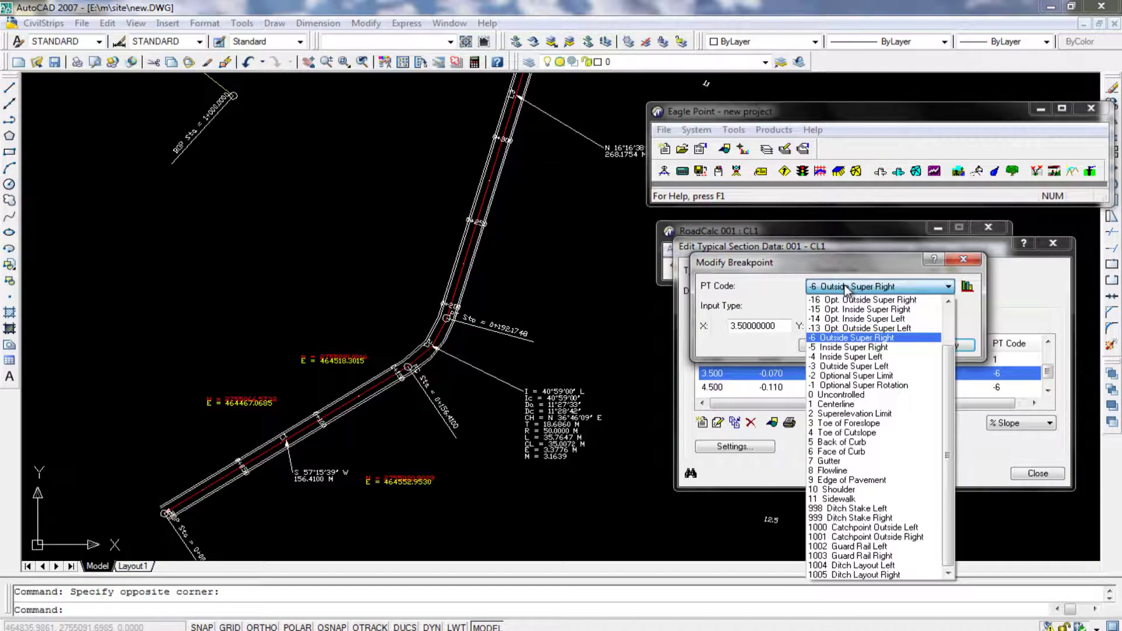
click(852, 397)
click(825, 346)
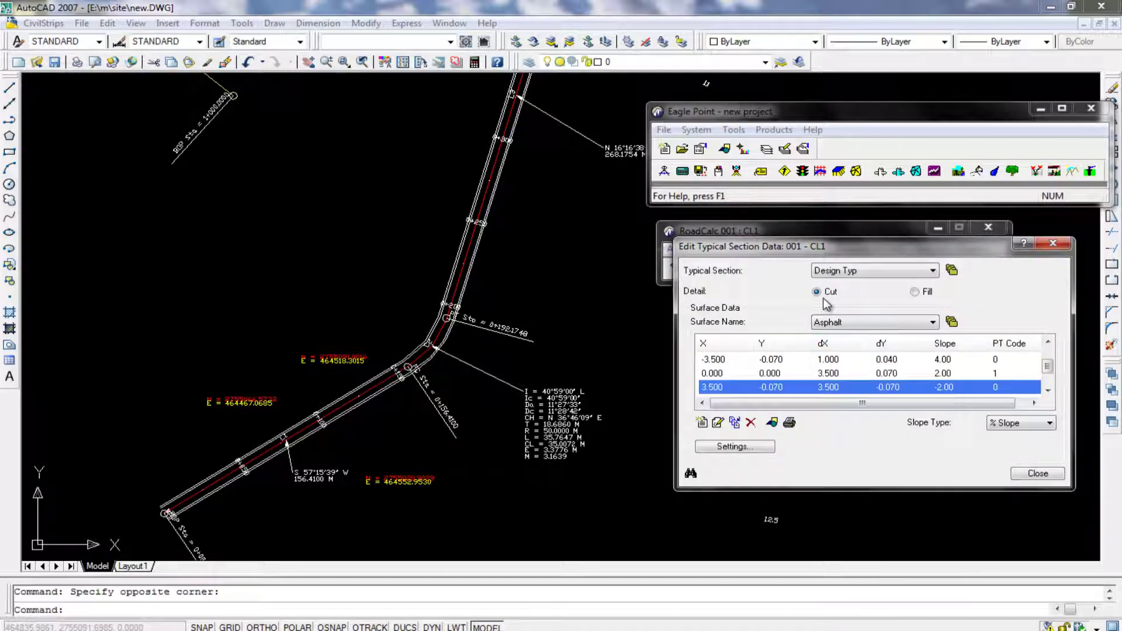
Step: On the fill side, code -4.500 as -3 Outside Super Left and -3.500 as 0 Uncontrolled
click(915, 293)
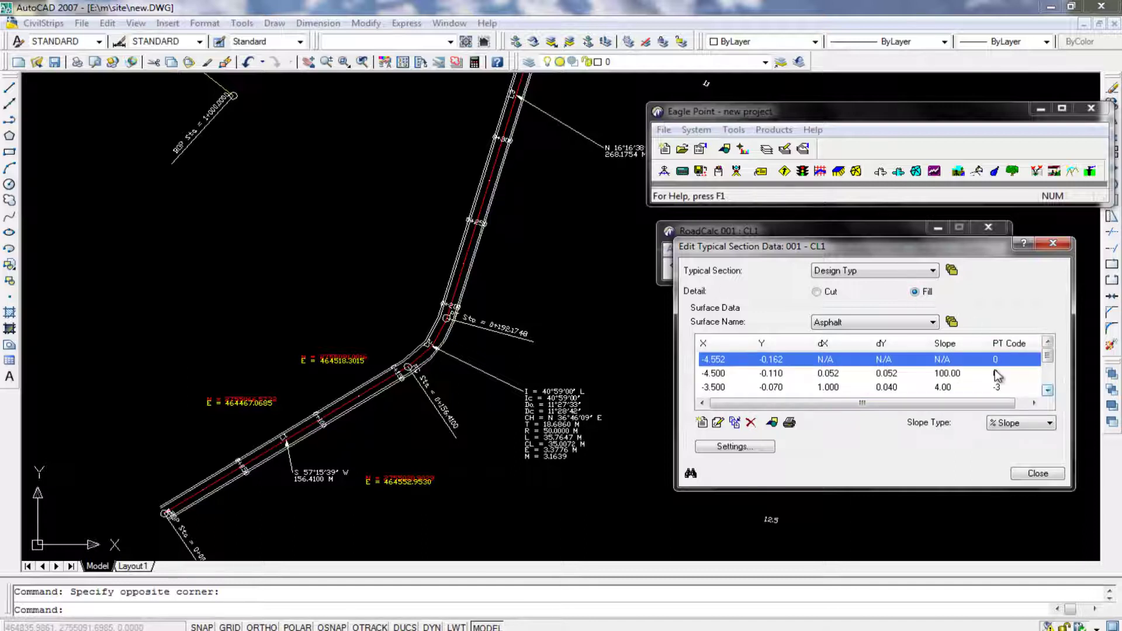
double_click(997, 375)
click(856, 285)
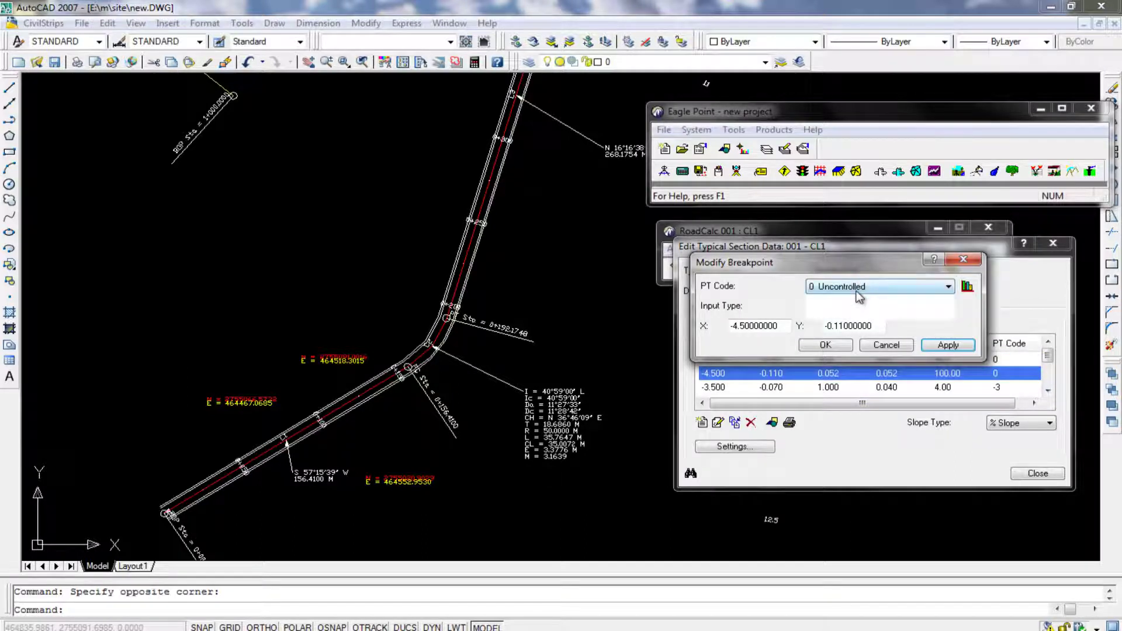
click(857, 367)
click(832, 345)
click(1000, 388)
double_click(1000, 388)
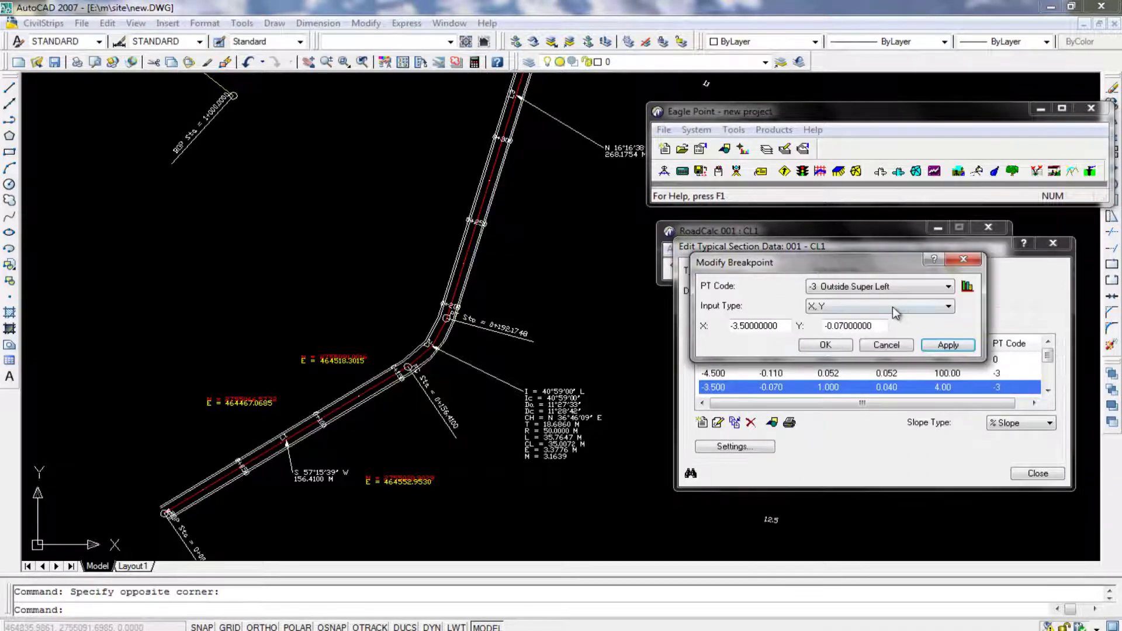
click(878, 291)
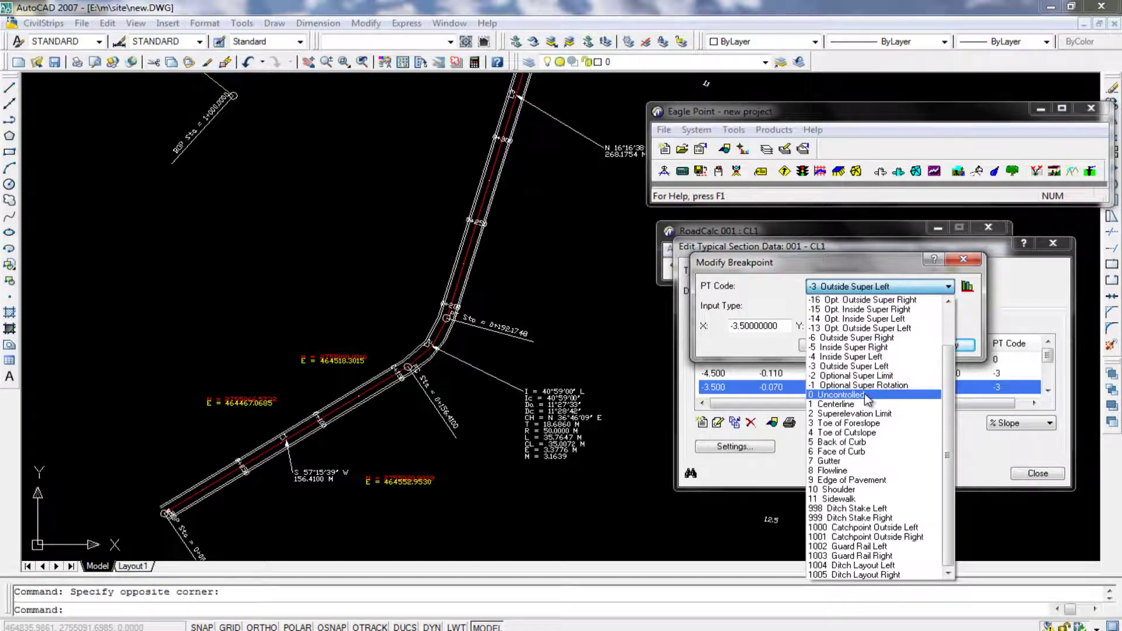
click(841, 394)
click(838, 347)
Step: Code the fill 4.500 breakpoint as -6 Outside Super Right and 3.500 as 0 Uncontrolled
click(1048, 390)
click(1047, 390)
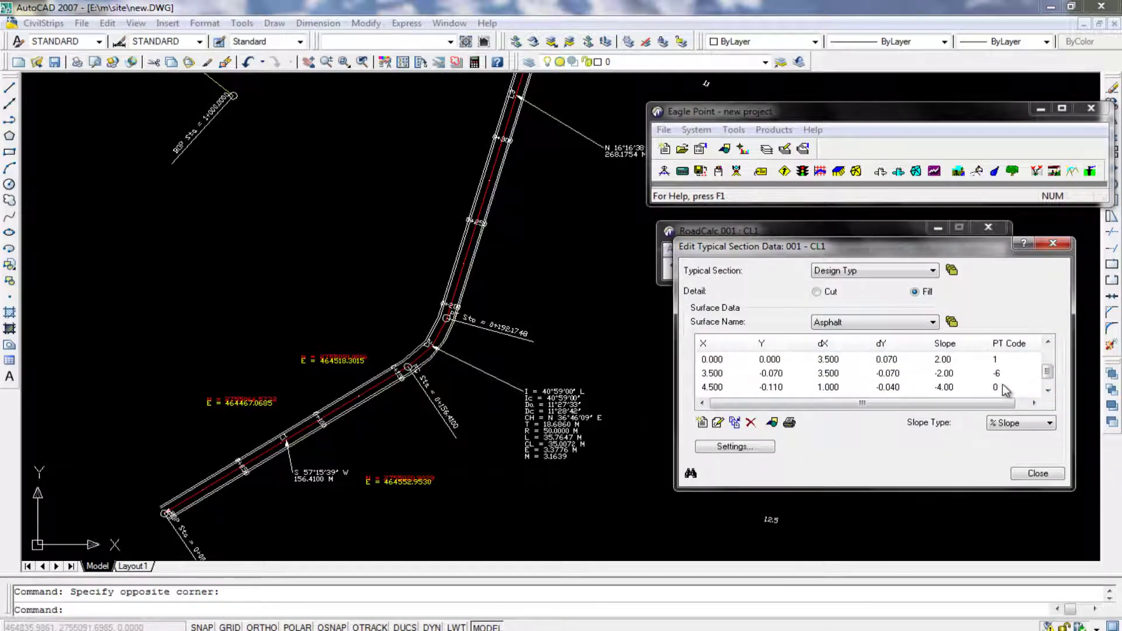
double_click(1001, 388)
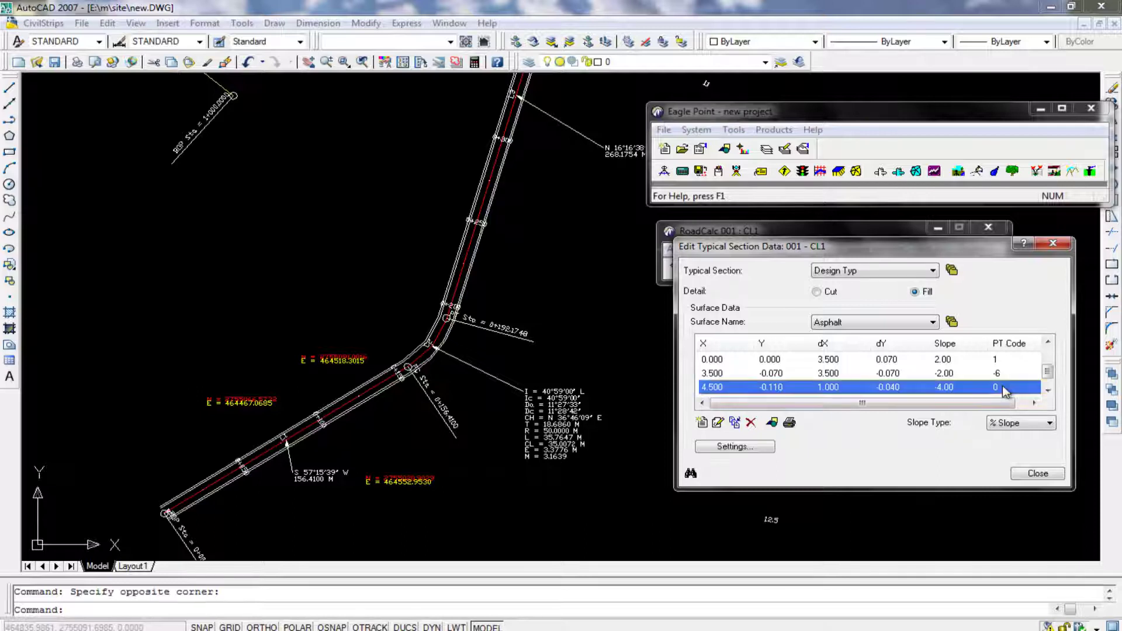
click(880, 287)
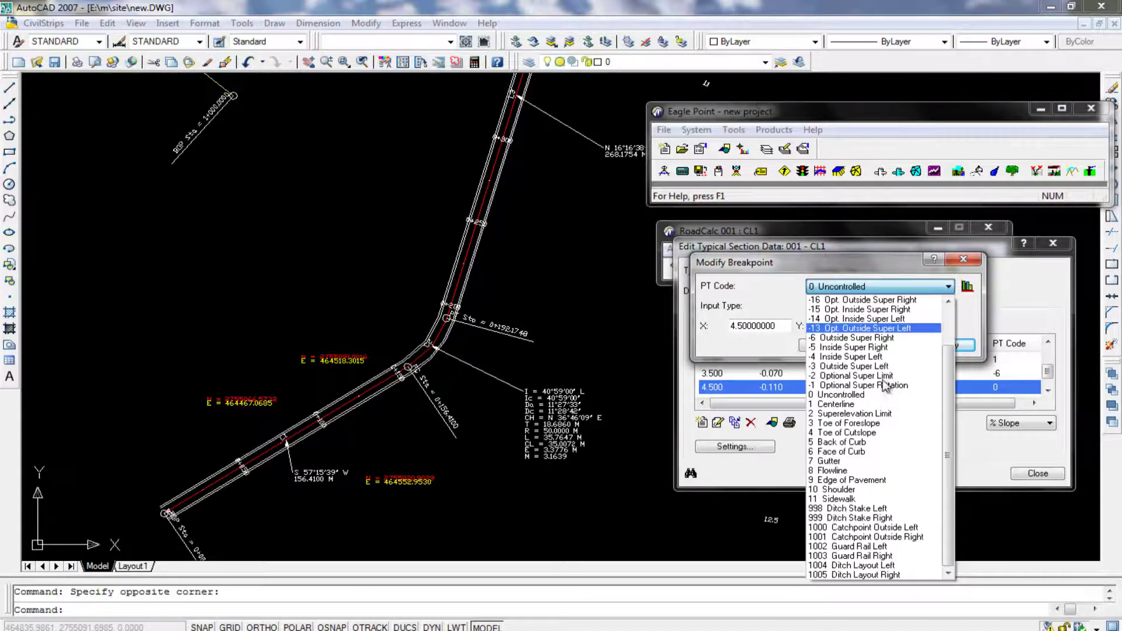
click(895, 337)
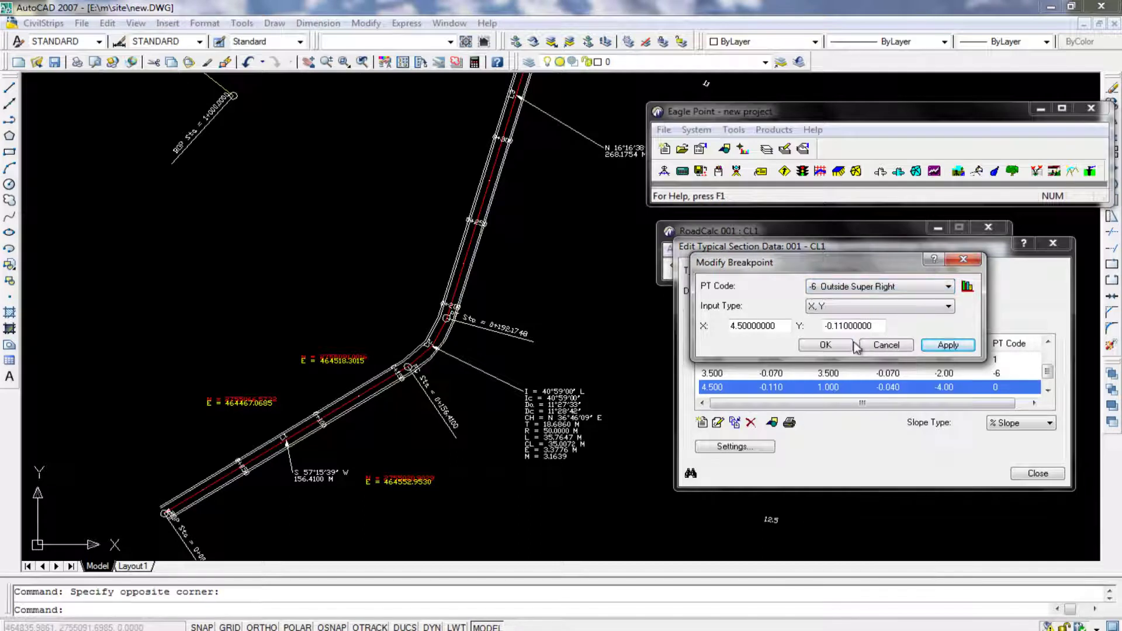
click(829, 346)
double_click(995, 375)
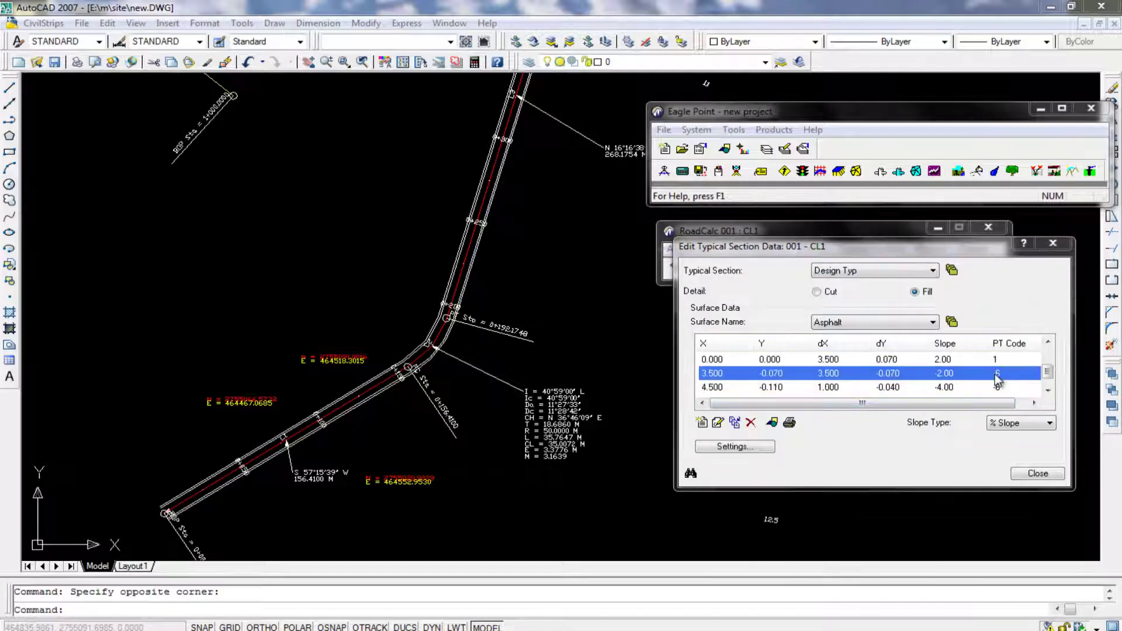
click(848, 287)
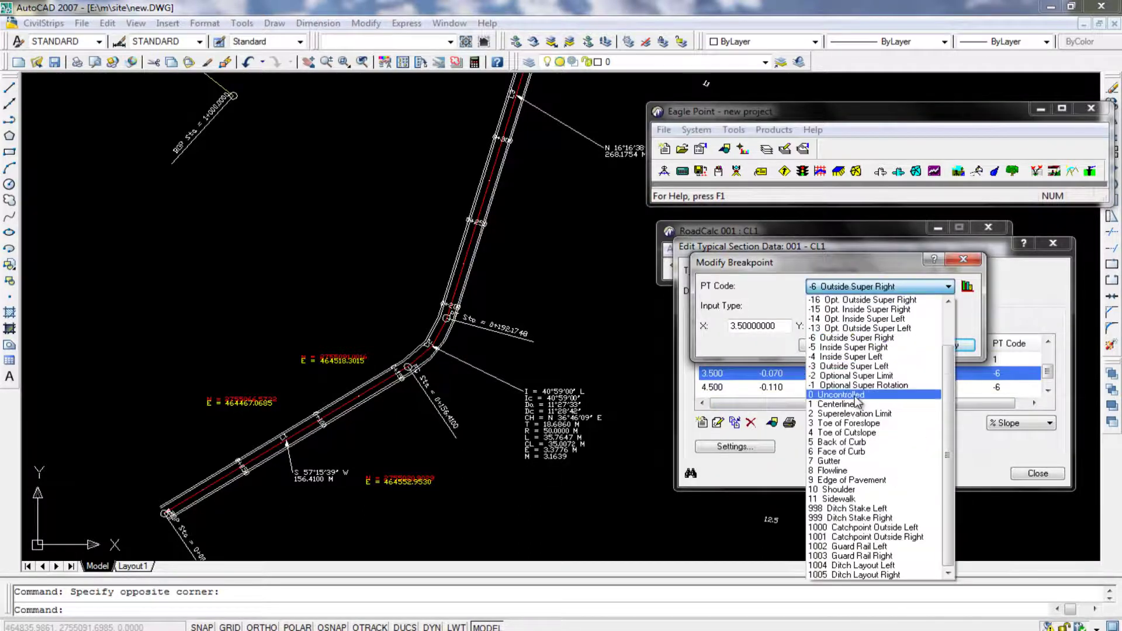
click(855, 395)
click(829, 346)
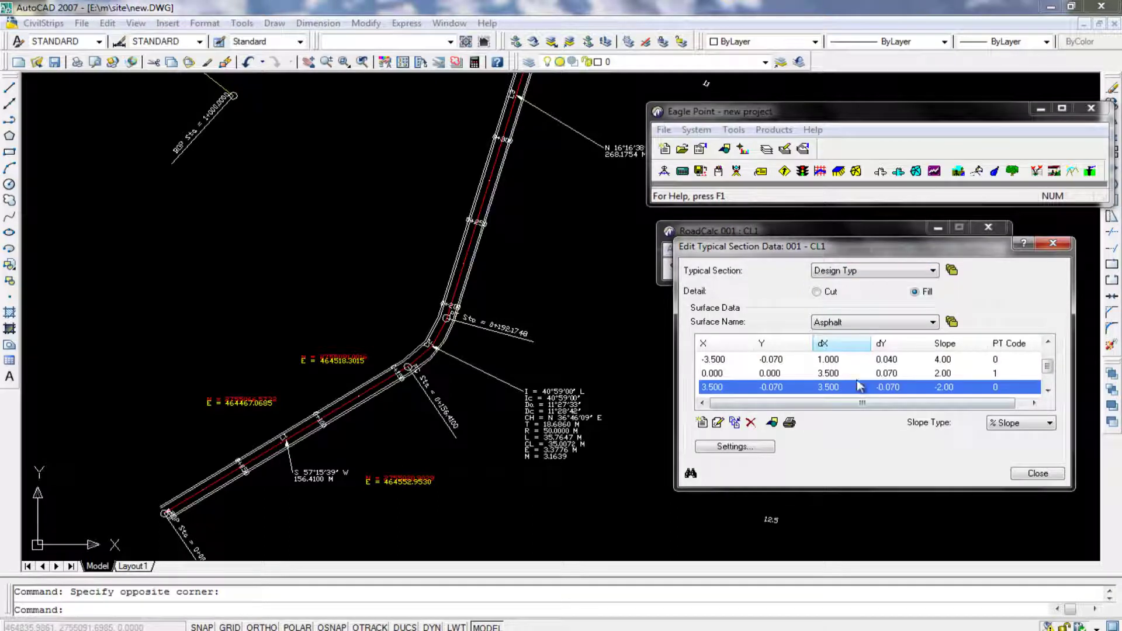
click(1047, 389)
drag(1048, 382, 1049, 359)
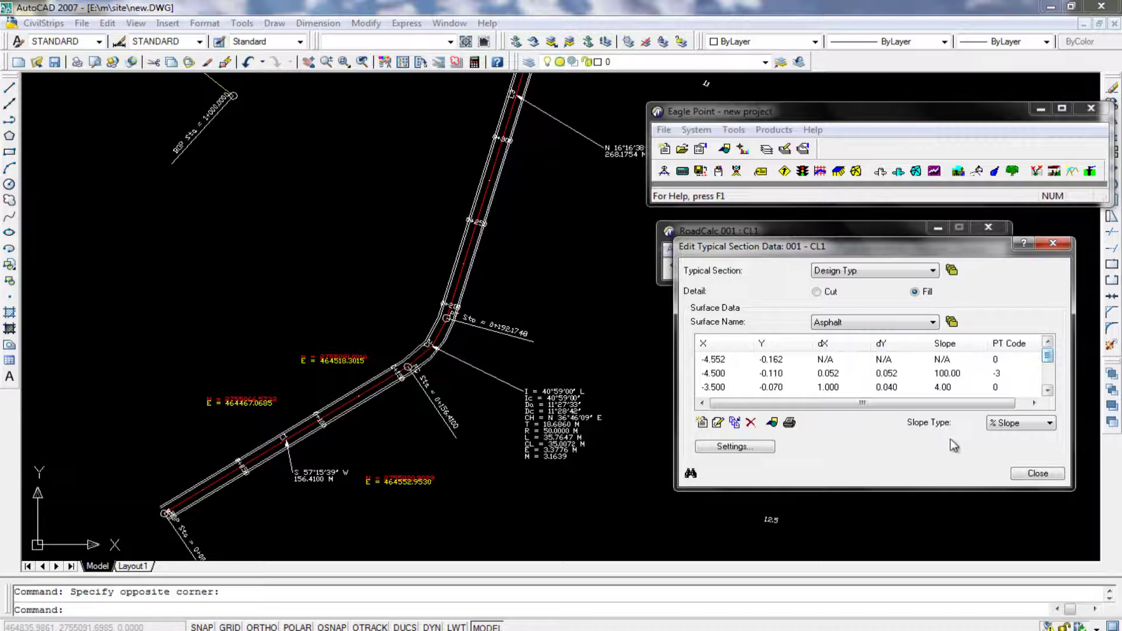
Step: Close the typical section editor and run the design using design locations and the Automatic method
click(1025, 477)
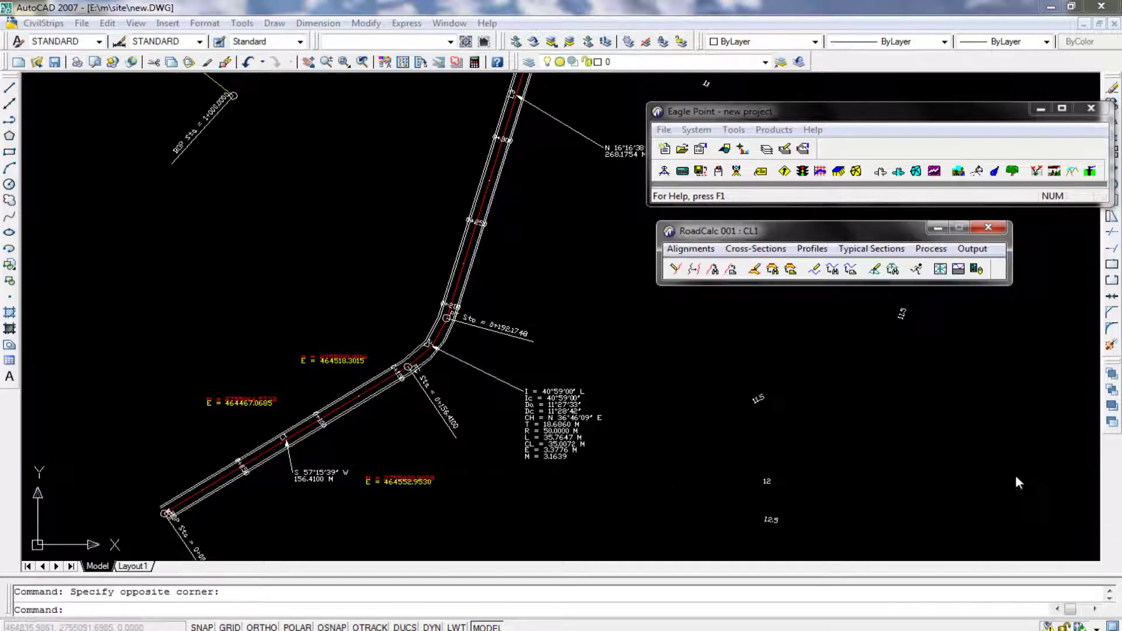
click(931, 250)
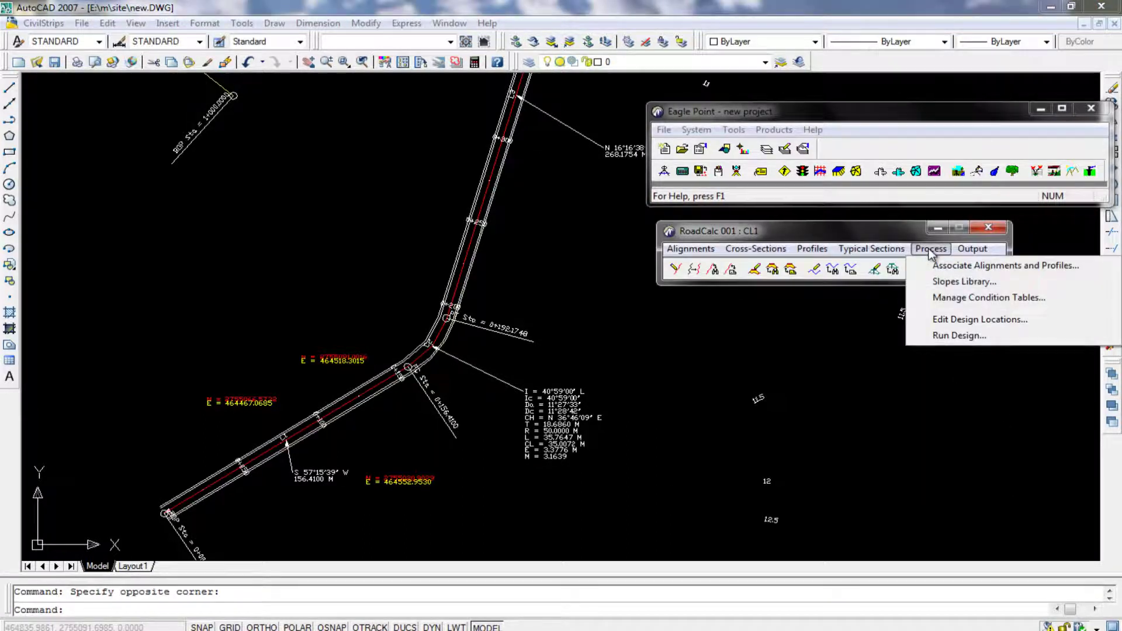
click(950, 336)
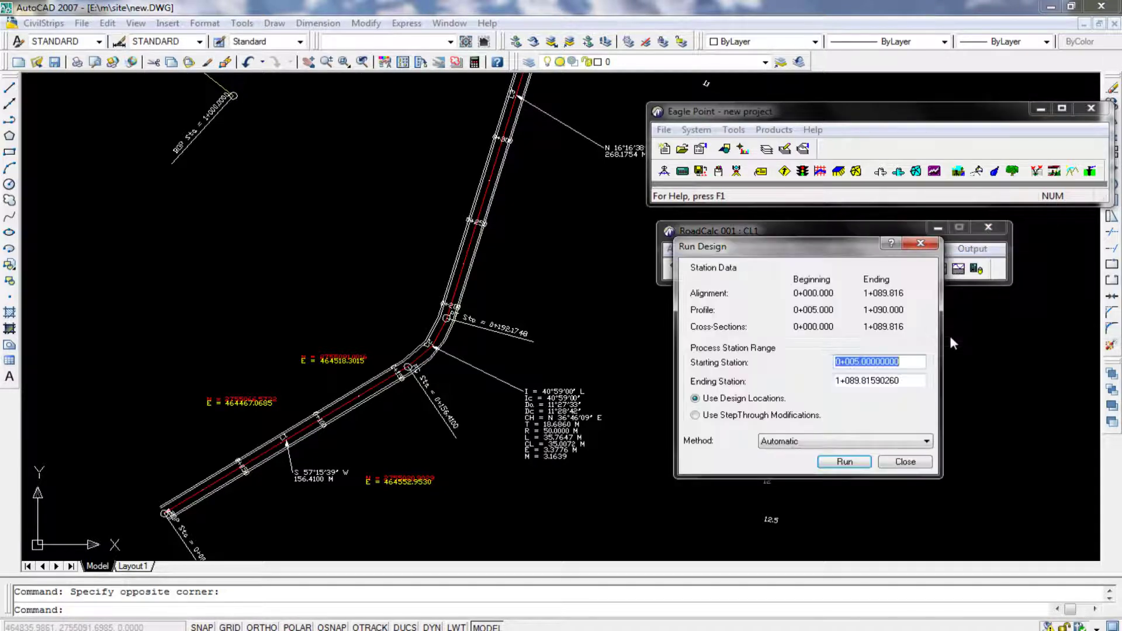
click(842, 461)
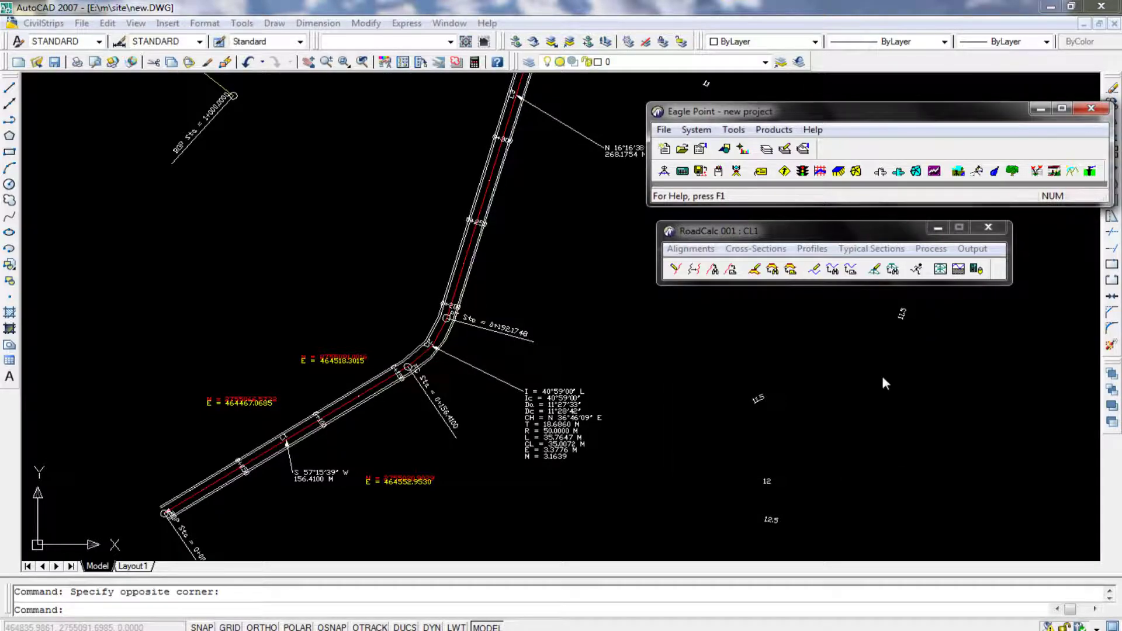
click(760, 249)
click(842, 452)
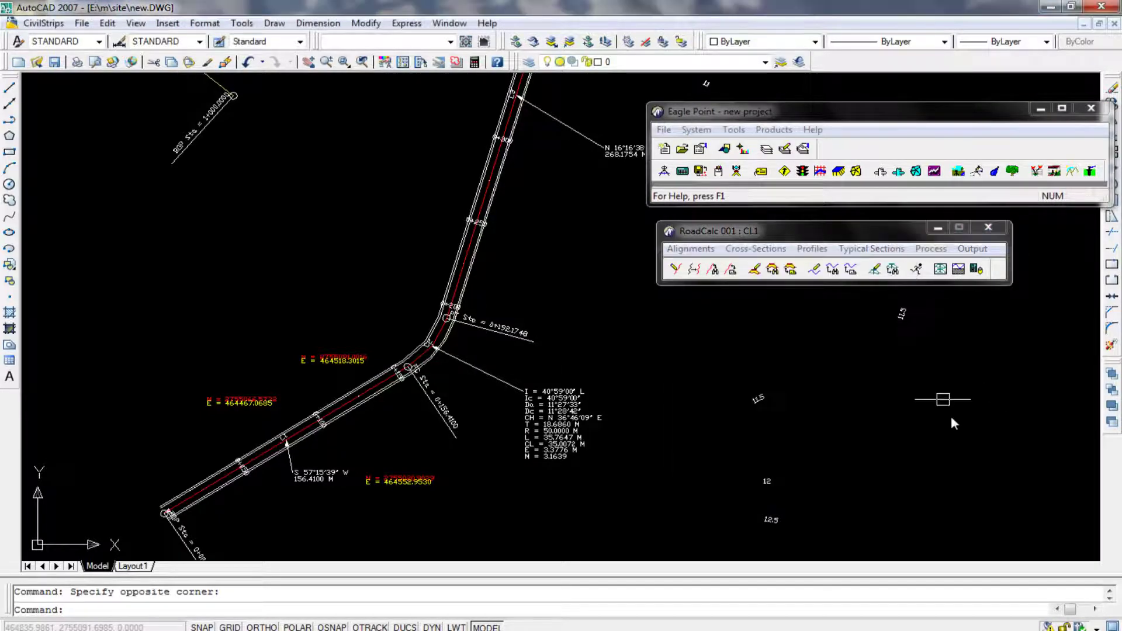
click(755, 248)
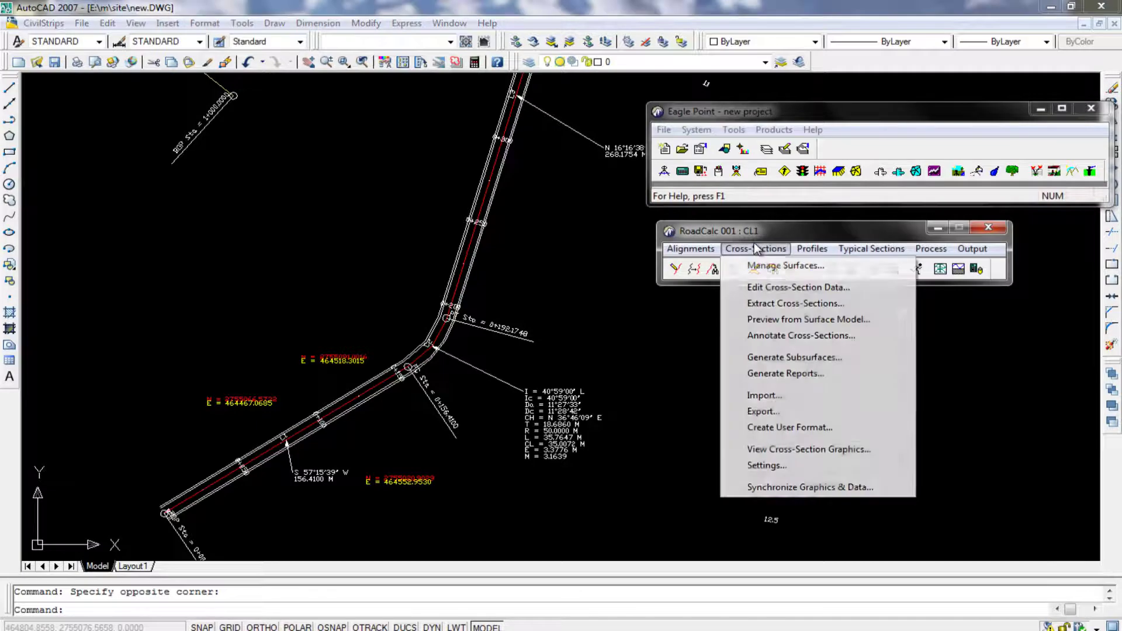
Step: Draw station 0+170.000's cross-section, inspect the left ditch, then close RCXSc001.dwg without saving
click(767, 286)
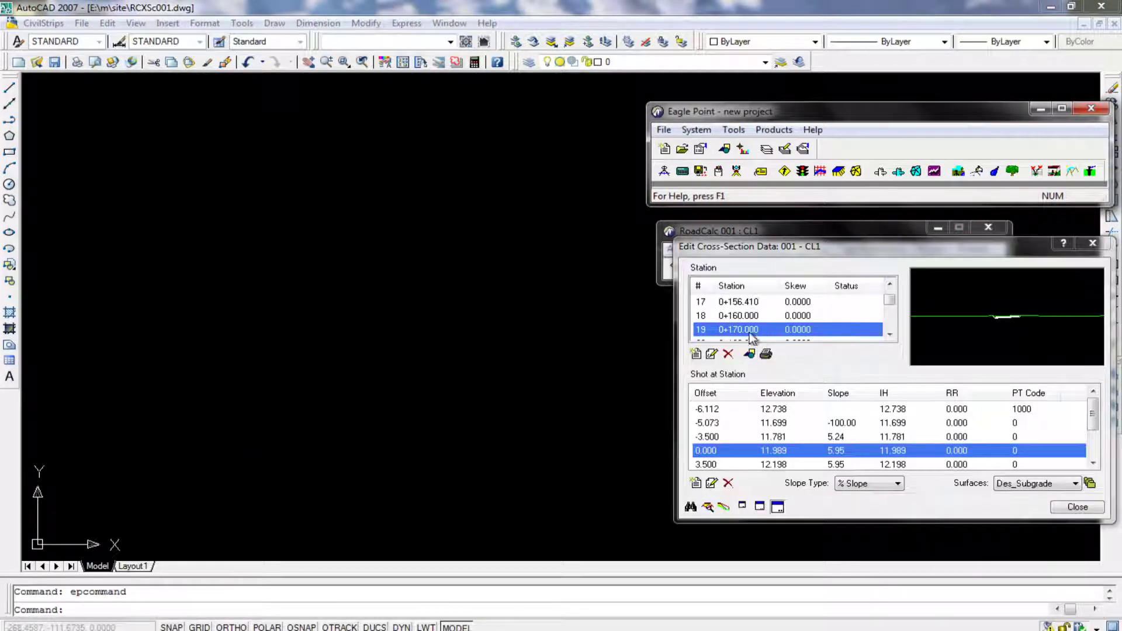
click(708, 507)
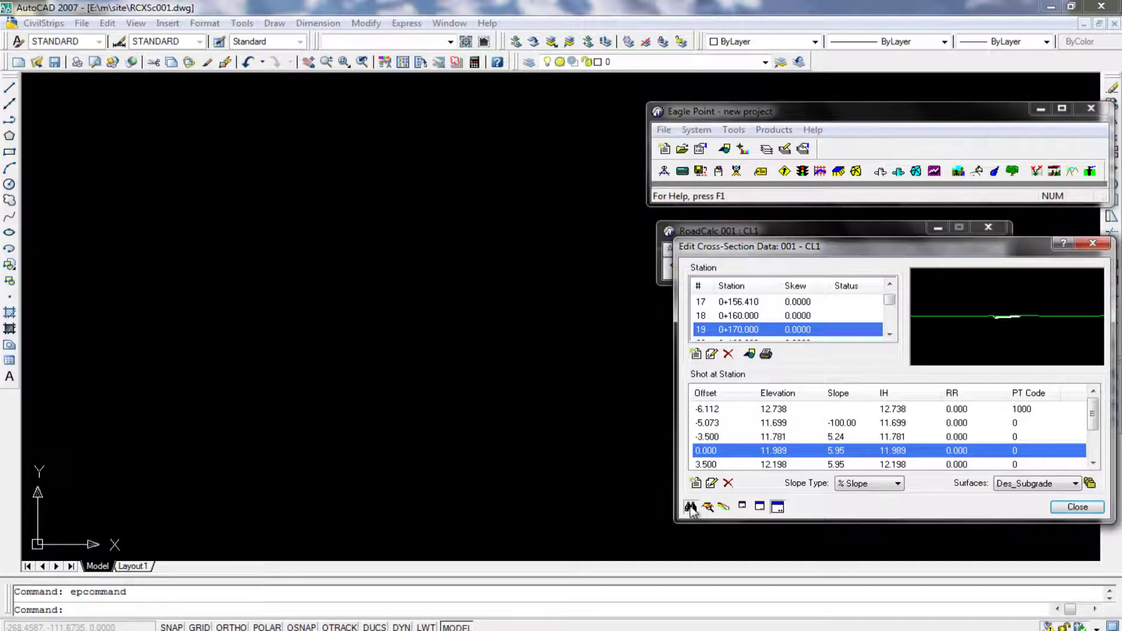
scroll(451, 401, up, 3)
scroll(421, 365, up, 2)
scroll(436, 286, up, 2)
scroll(427, 324, up, 2)
scroll(617, 348, down, 2)
scroll(565, 350, up, 4)
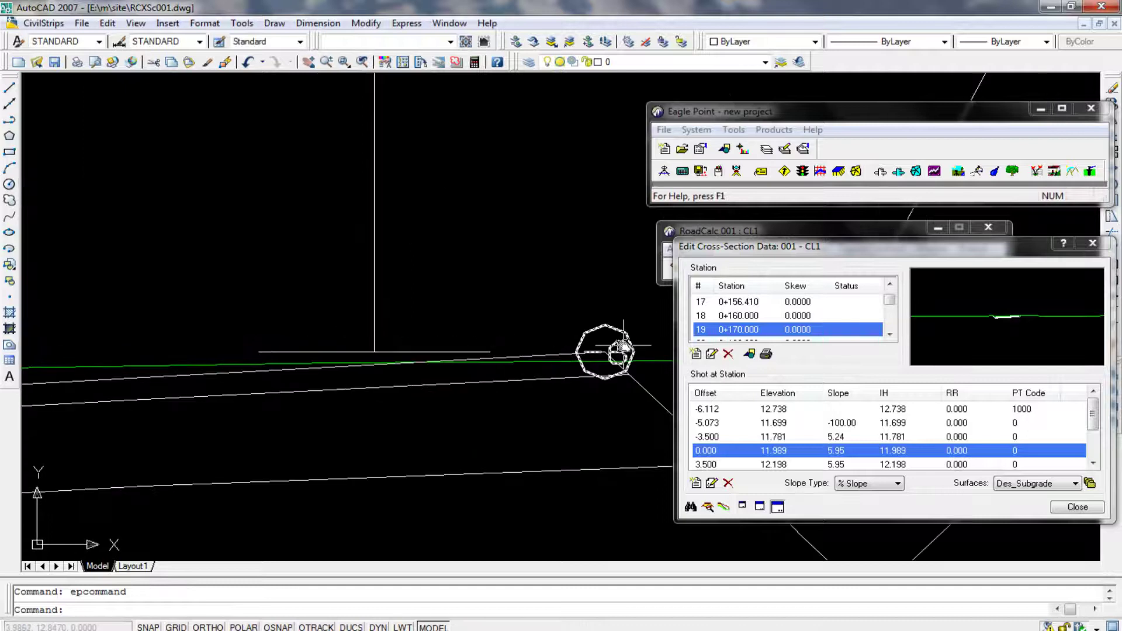
scroll(451, 352, down, 4)
scroll(534, 353, down, 2)
scroll(533, 353, up, 3)
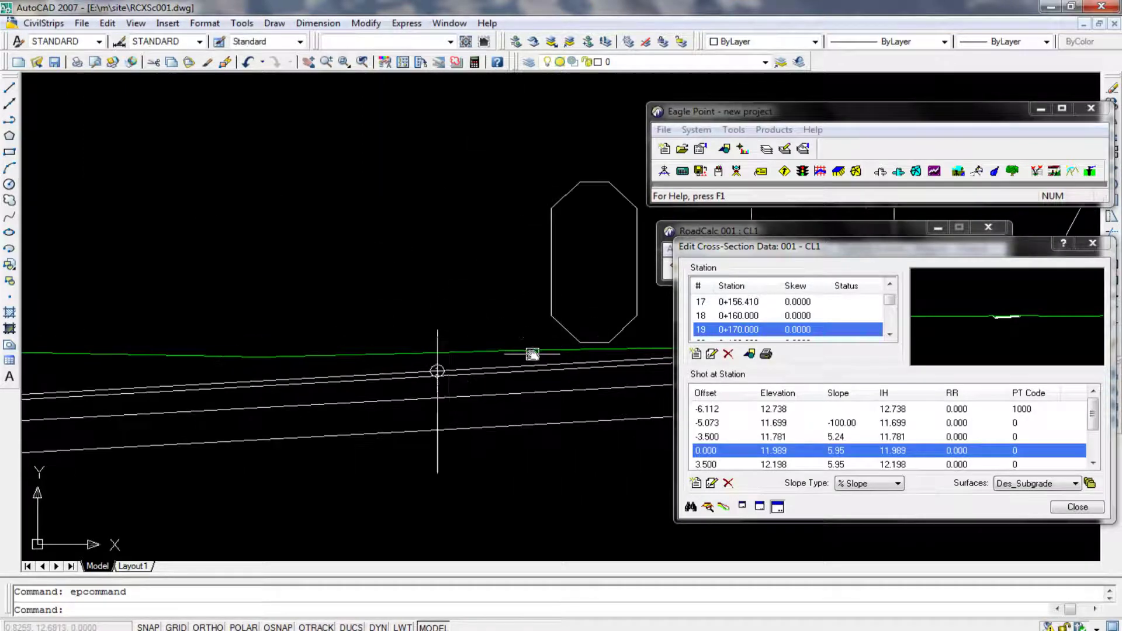
scroll(438, 368, up, 1)
middle_drag(112, 383, 110, 409)
scroll(110, 408, up, 3)
scroll(219, 398, down, 3)
scroll(253, 391, up, 2)
scroll(306, 430, up, 3)
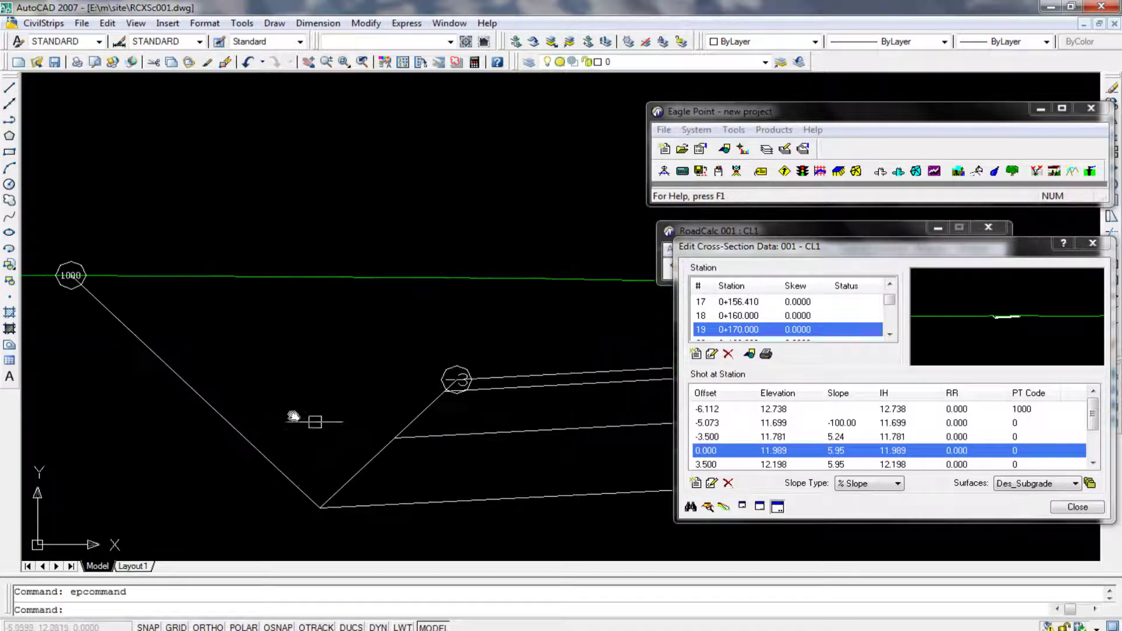
scroll(212, 372, down, 4)
scroll(452, 366, down, 10)
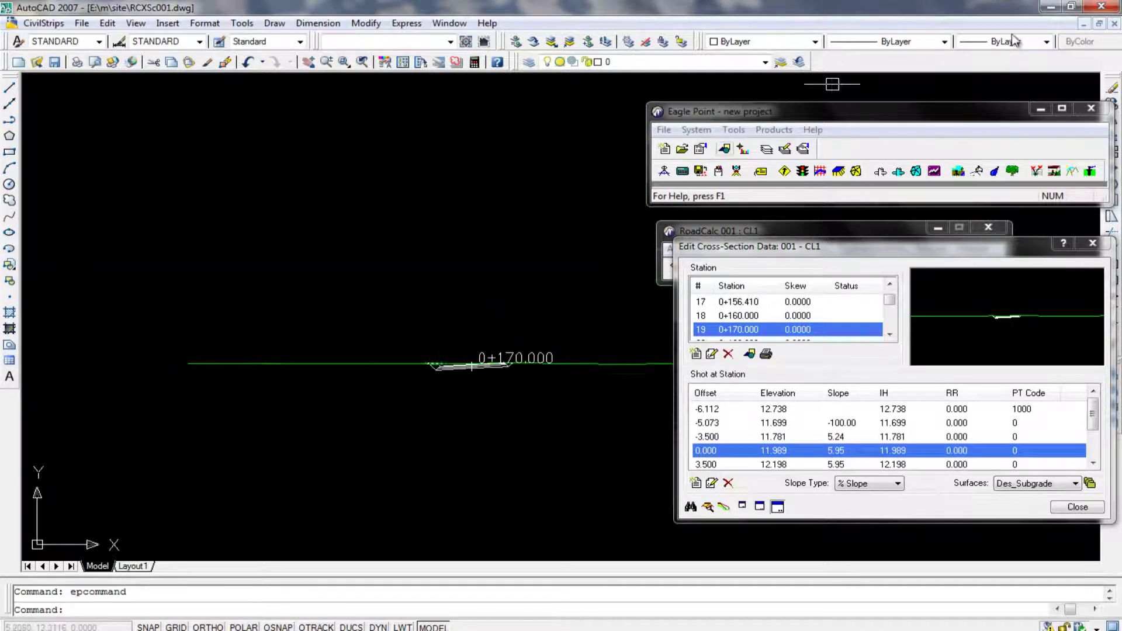
click(1115, 25)
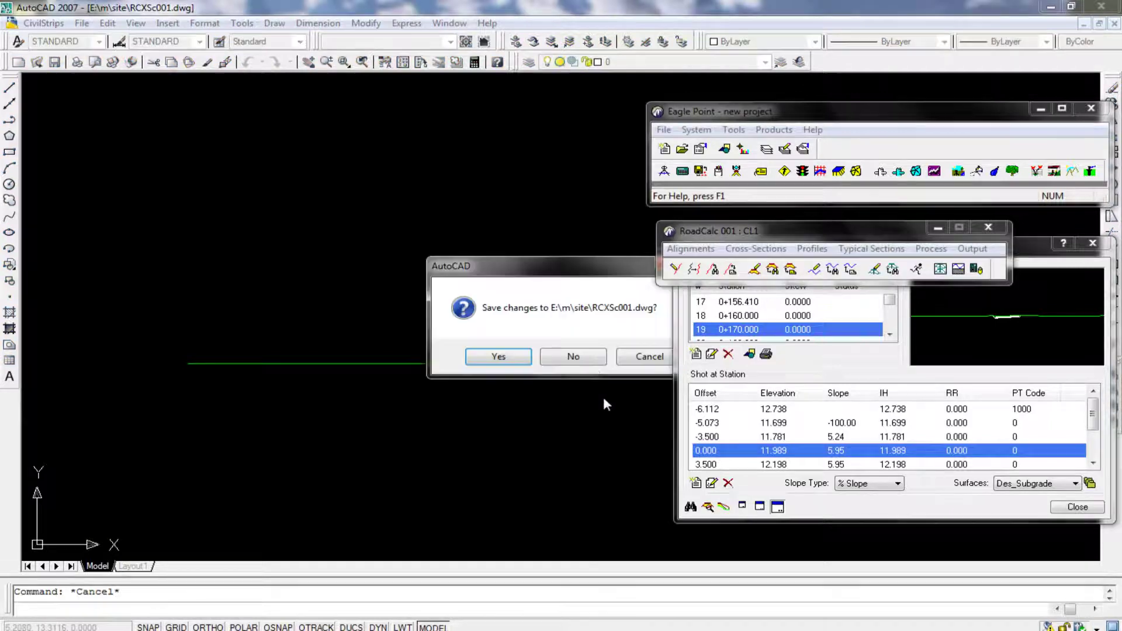
click(588, 357)
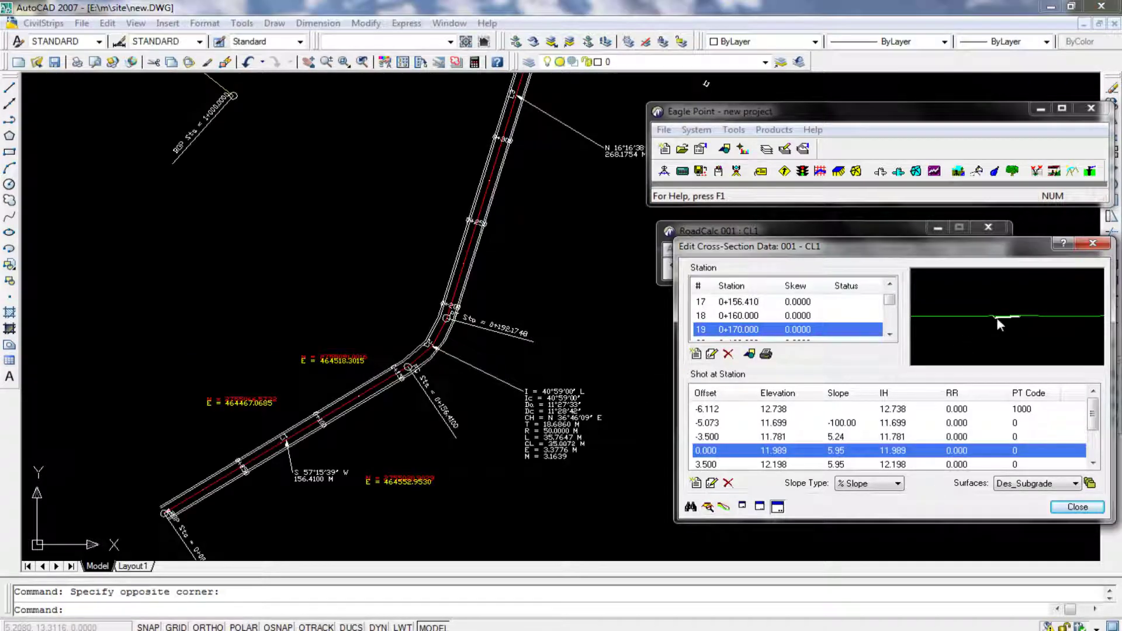
Step: Query station 0+170.000's Asphalt, Subbase and Subgrade surface values, then close the query
click(708, 507)
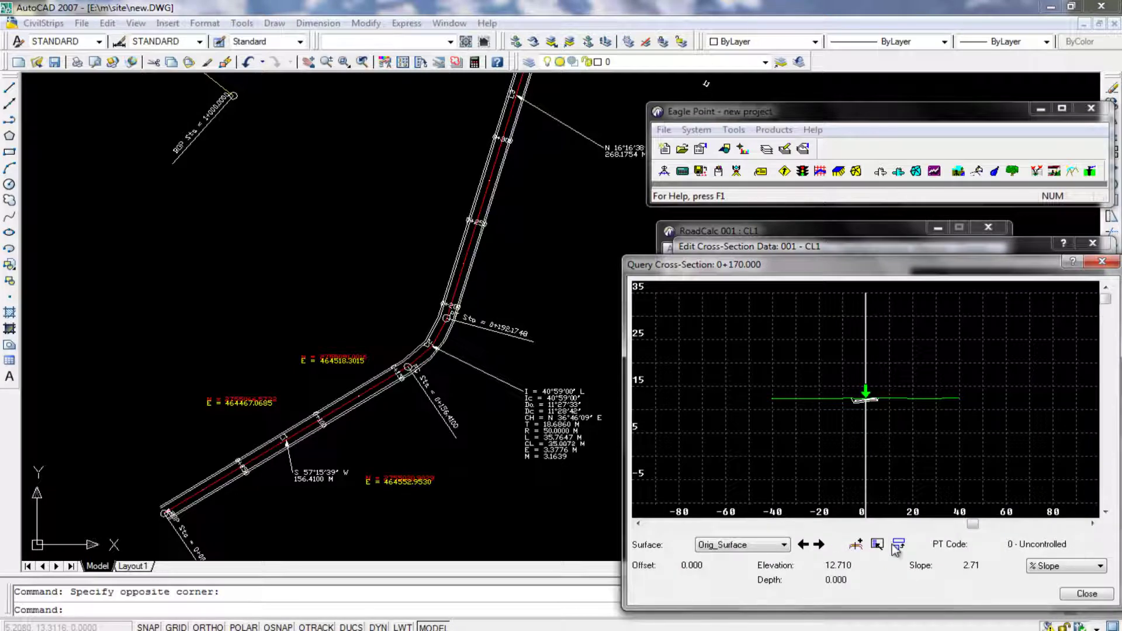
click(763, 546)
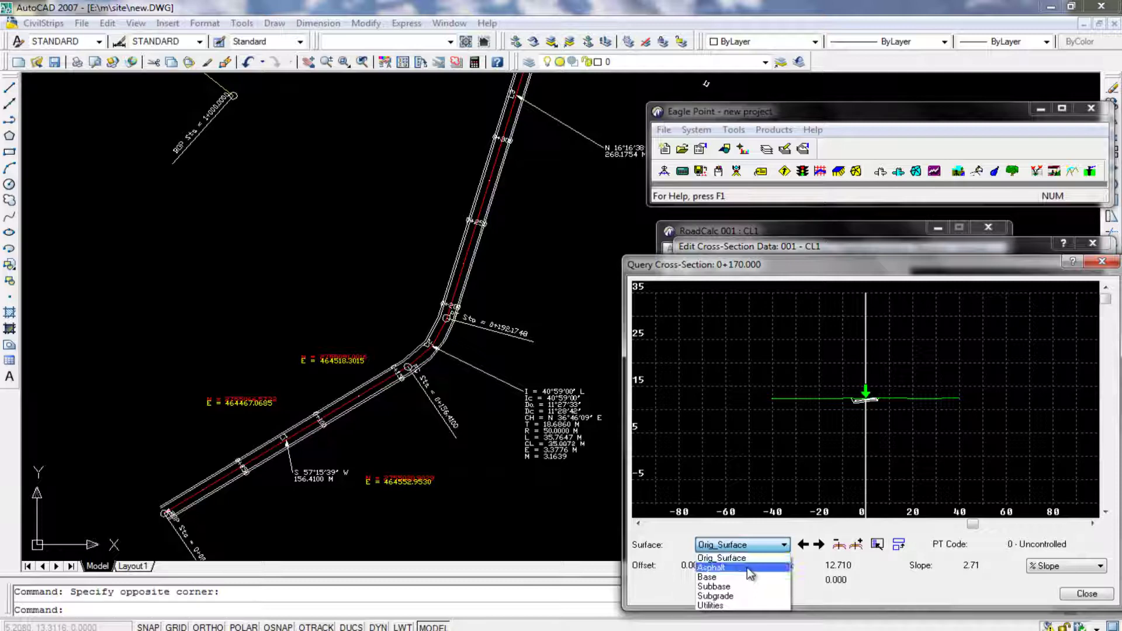
click(747, 567)
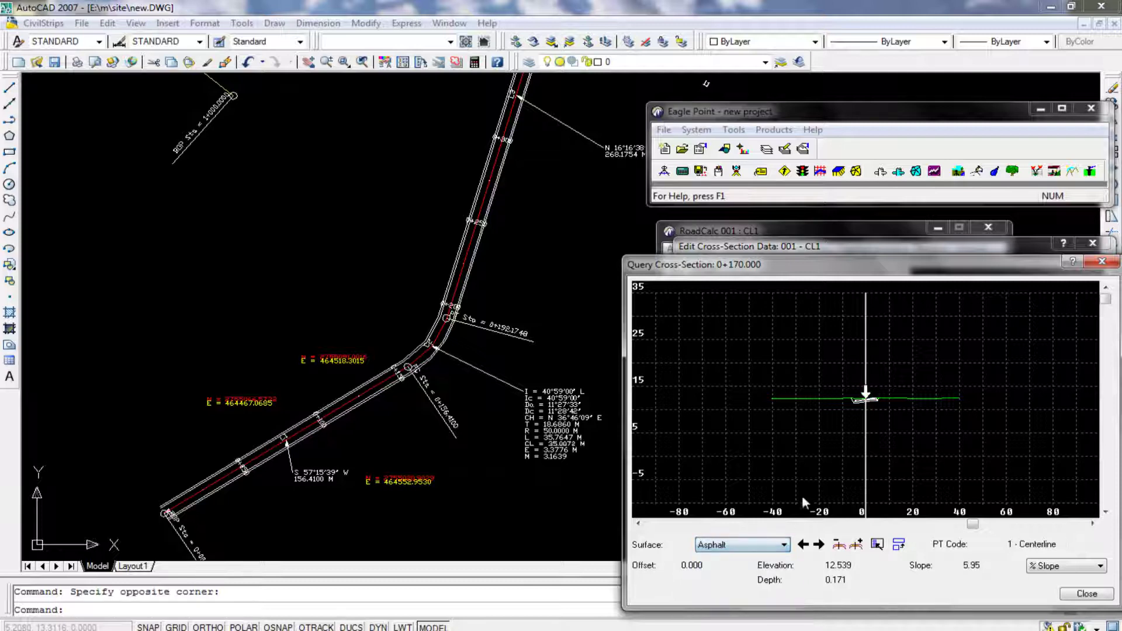
click(727, 545)
click(726, 584)
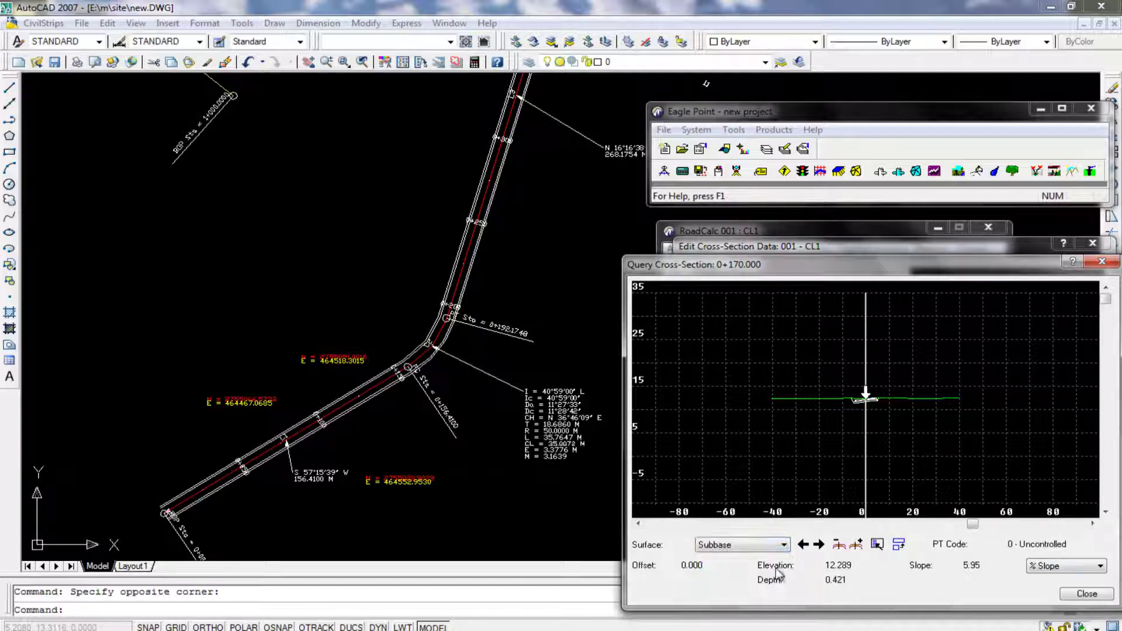
key(Down)
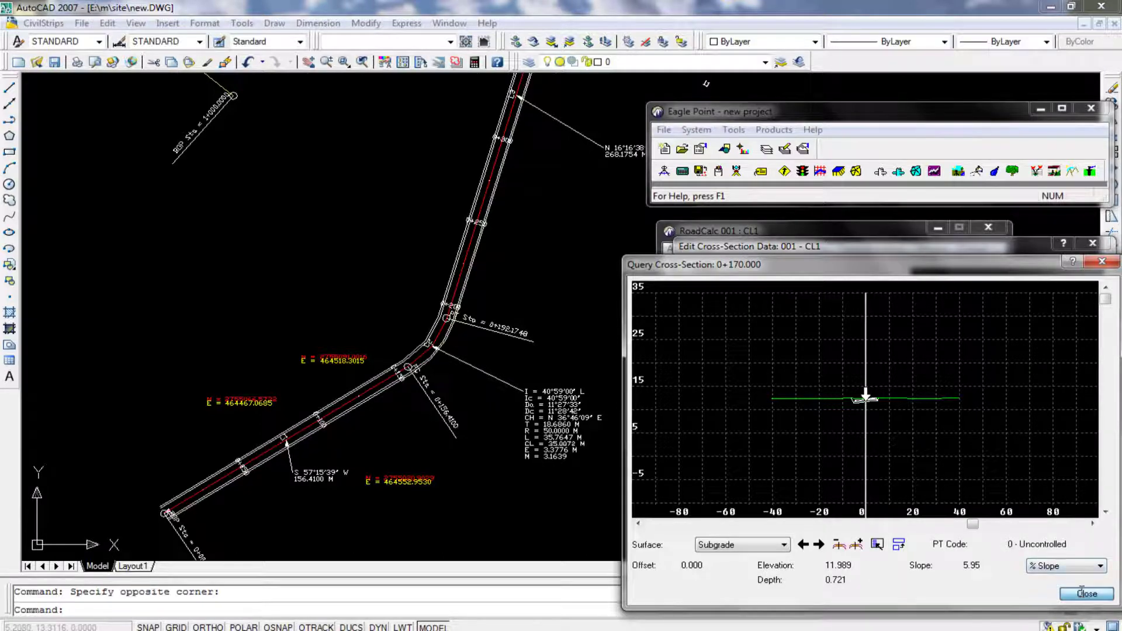
click(1082, 592)
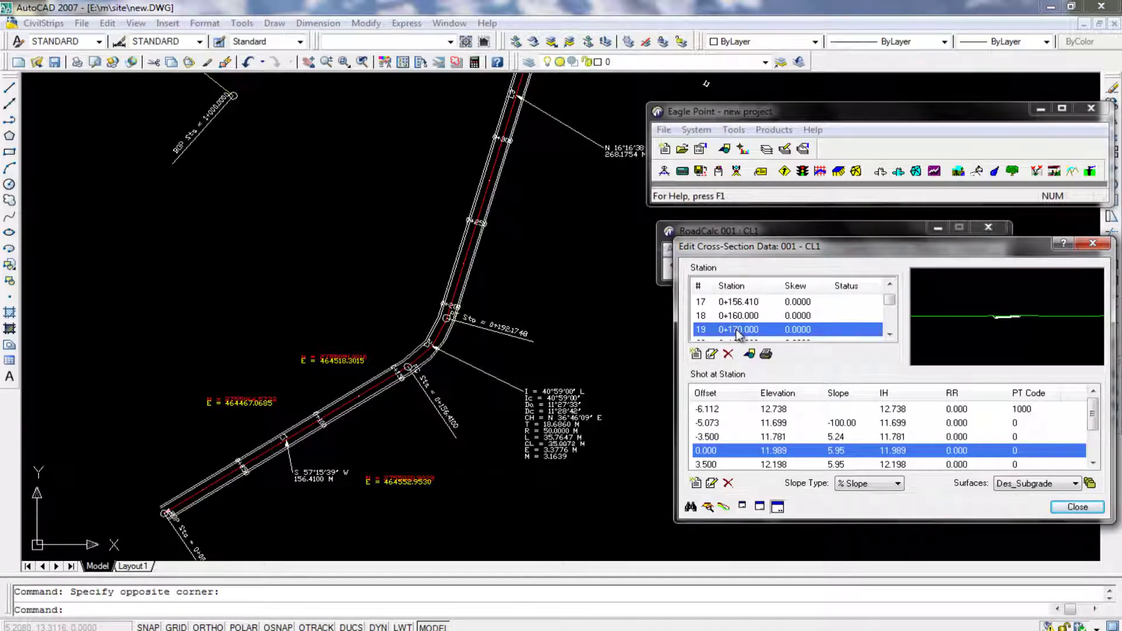
Step: Review the 0.000 and 3.500 shots, then show Des_Asphalt and then Orig_Orig_Surface shots
click(787, 455)
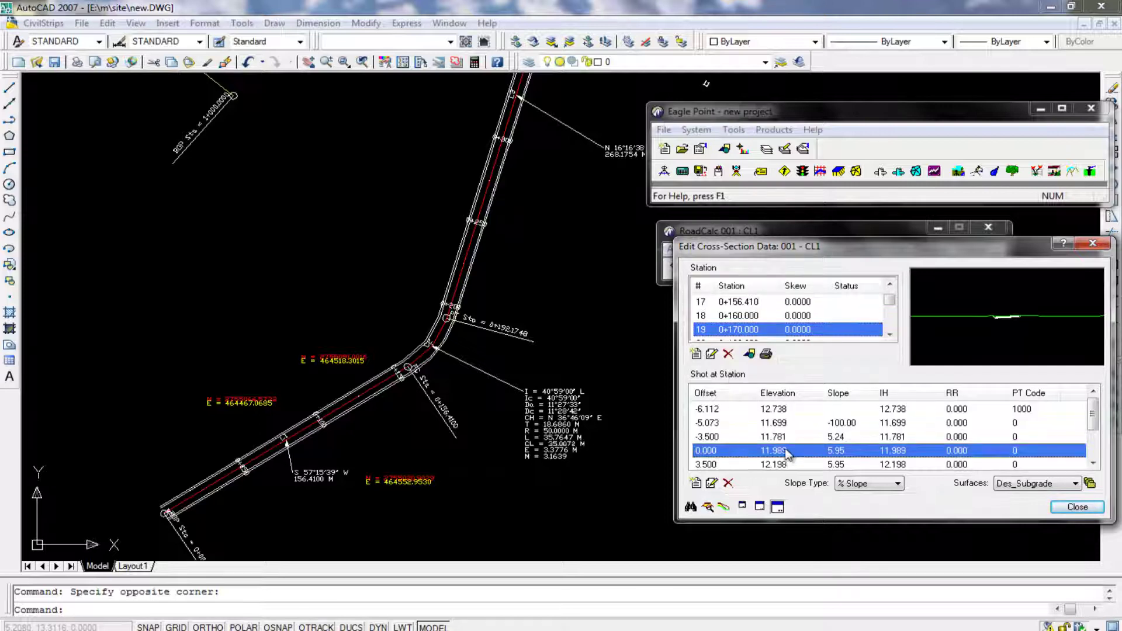
click(1095, 442)
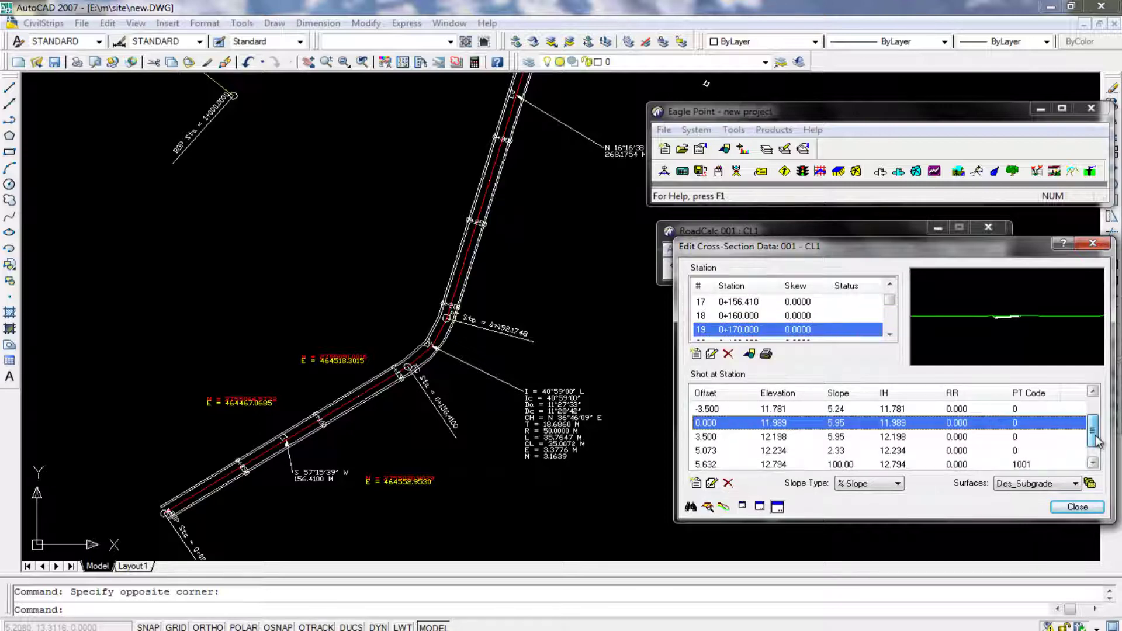
drag(1097, 443, 1097, 433)
click(725, 451)
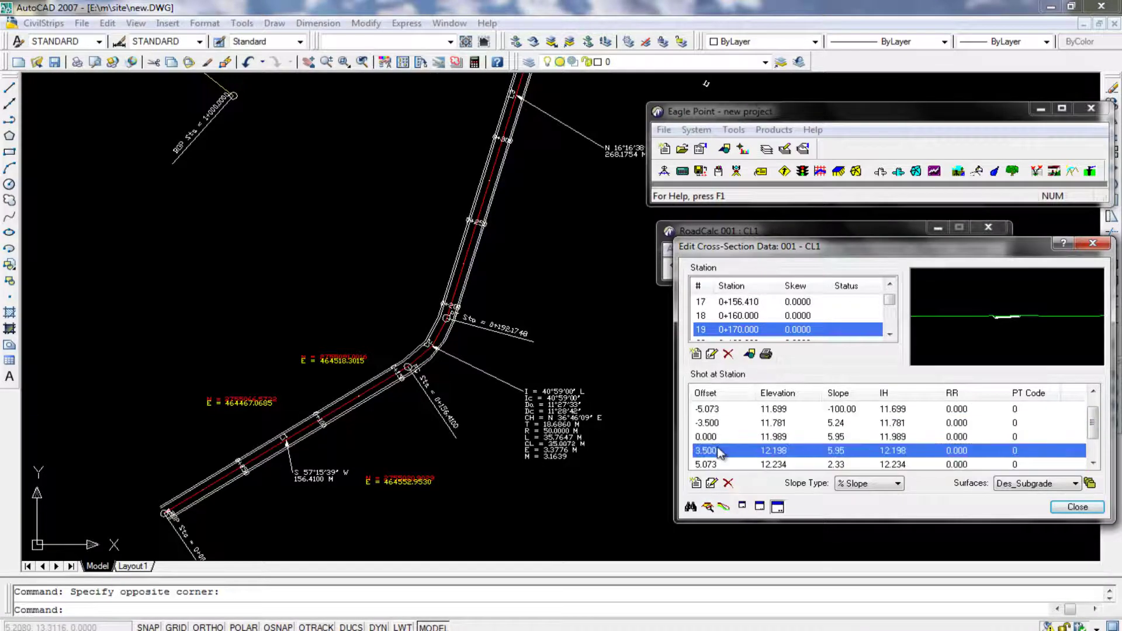
drag(1094, 438, 1097, 456)
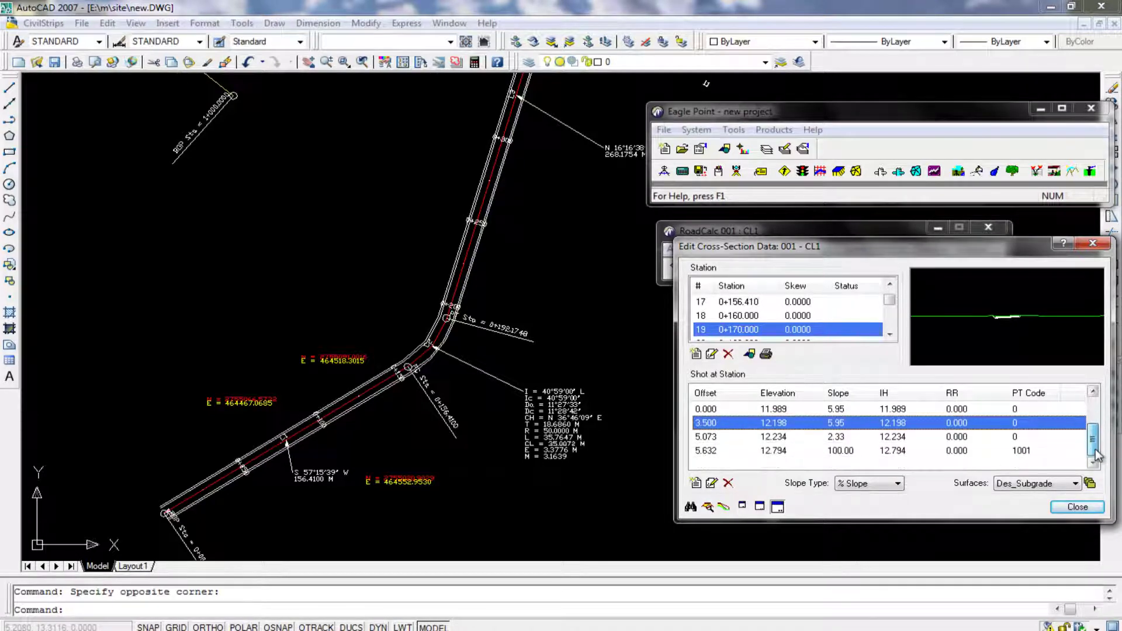
click(1043, 485)
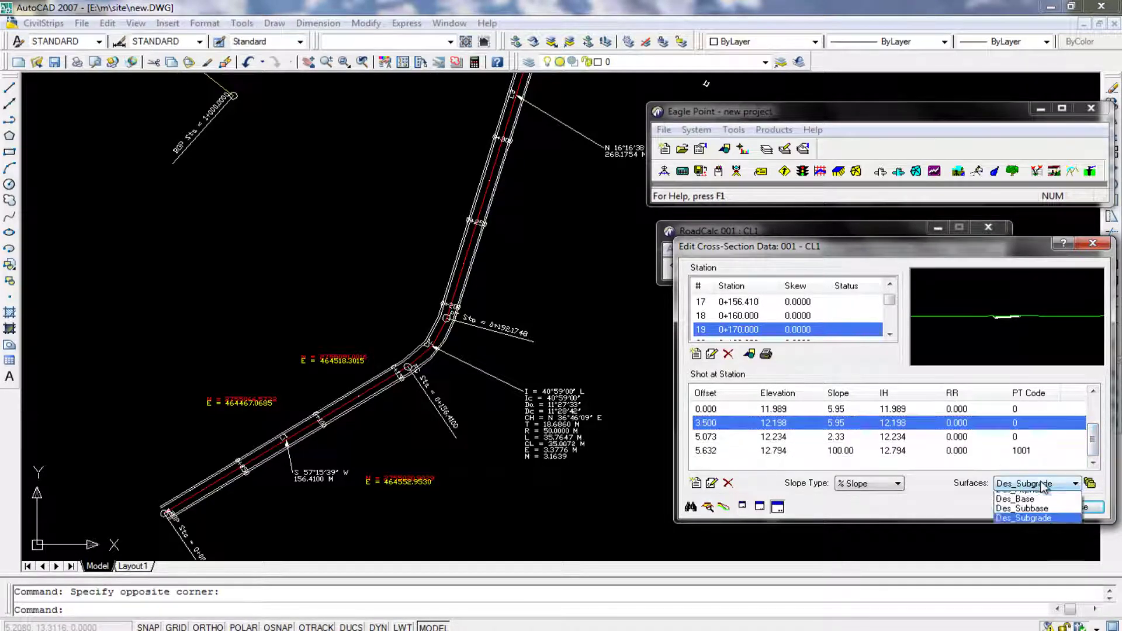
click(1037, 506)
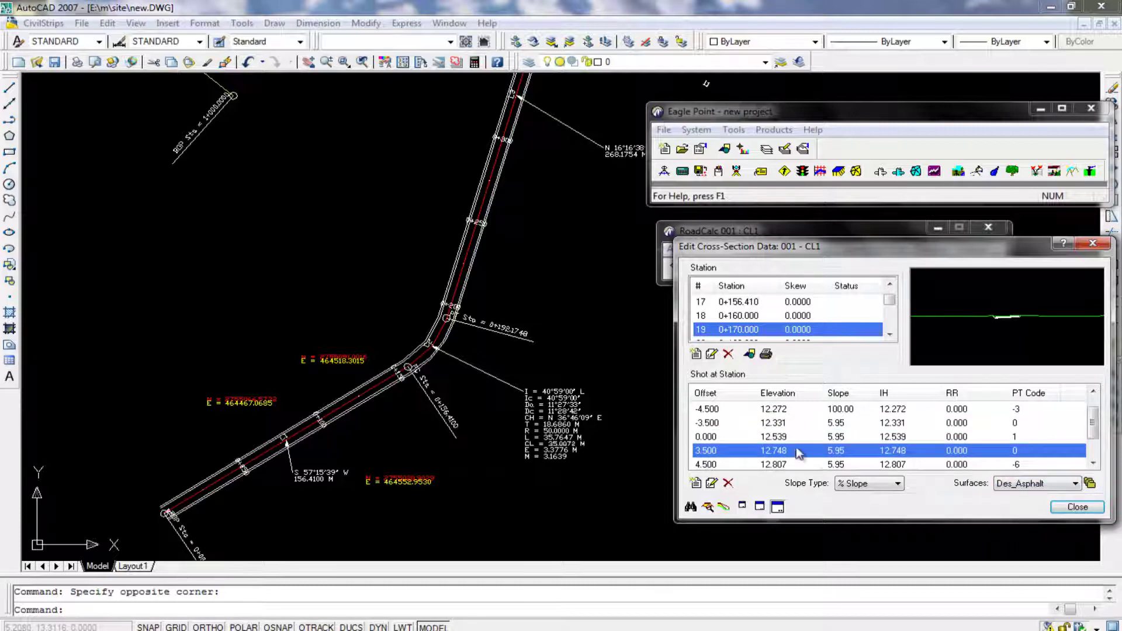
drag(1093, 432, 1096, 447)
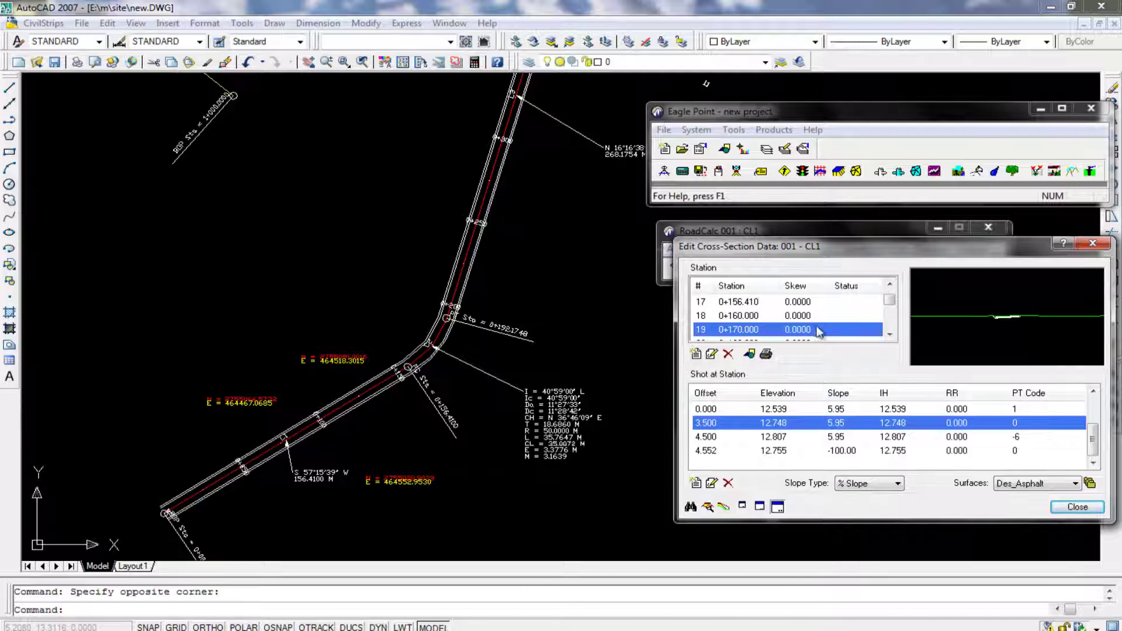
click(1046, 483)
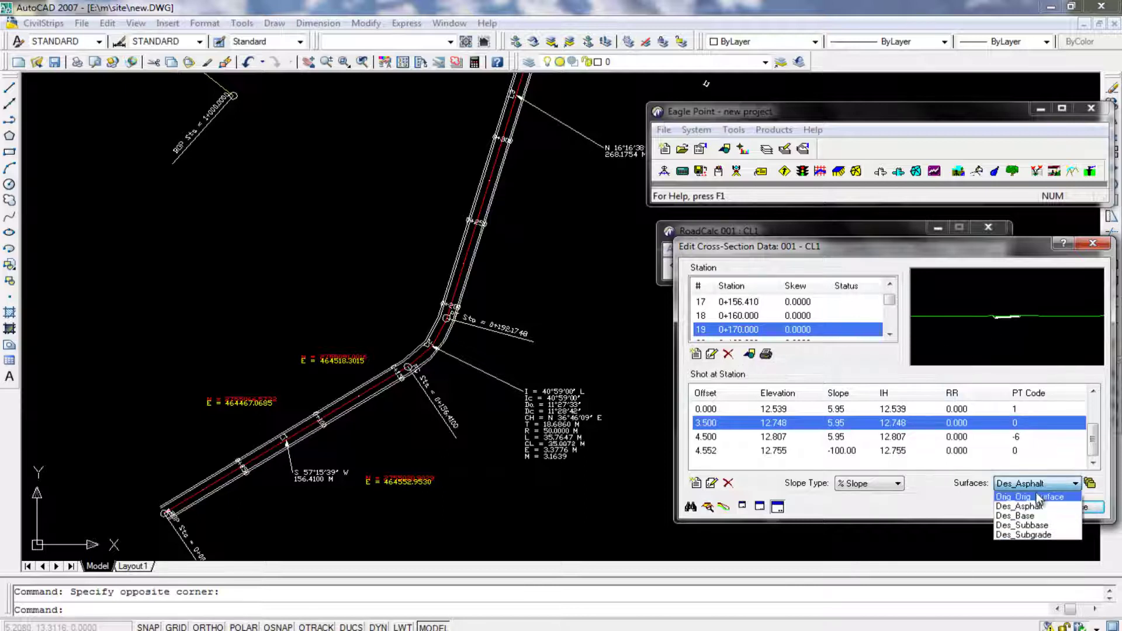
click(1037, 497)
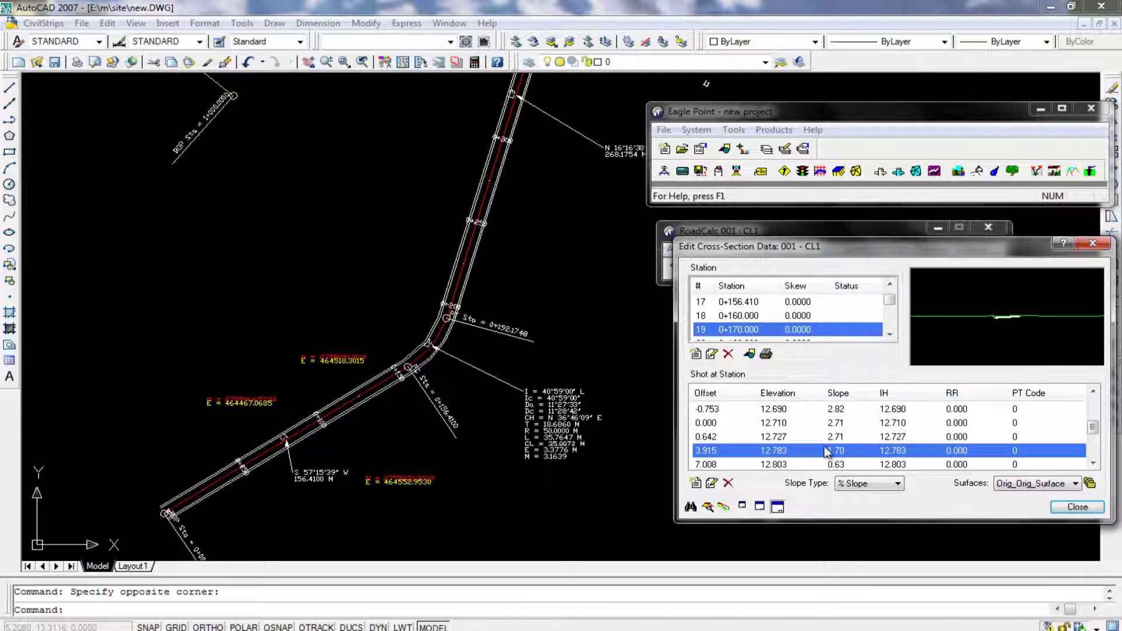
Step: Click through the original ground shots at offsets 0.000, 0.642 and -6.651, then close the editor
click(818, 422)
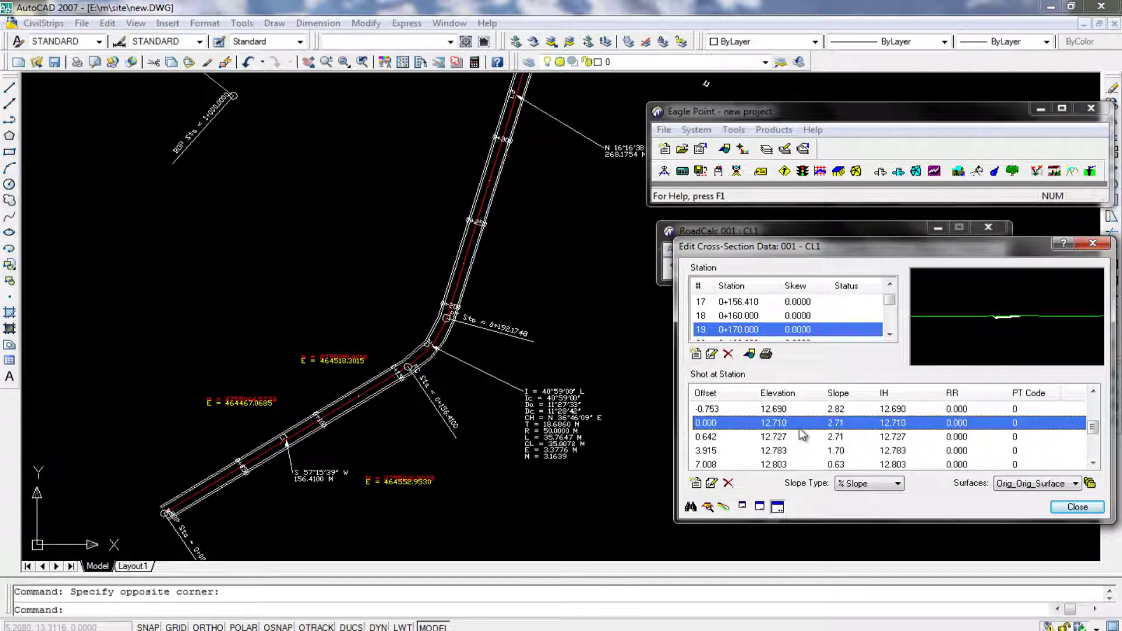
click(748, 439)
click(758, 463)
scroll(759, 416, up, 2)
scroll(760, 417, up, 1)
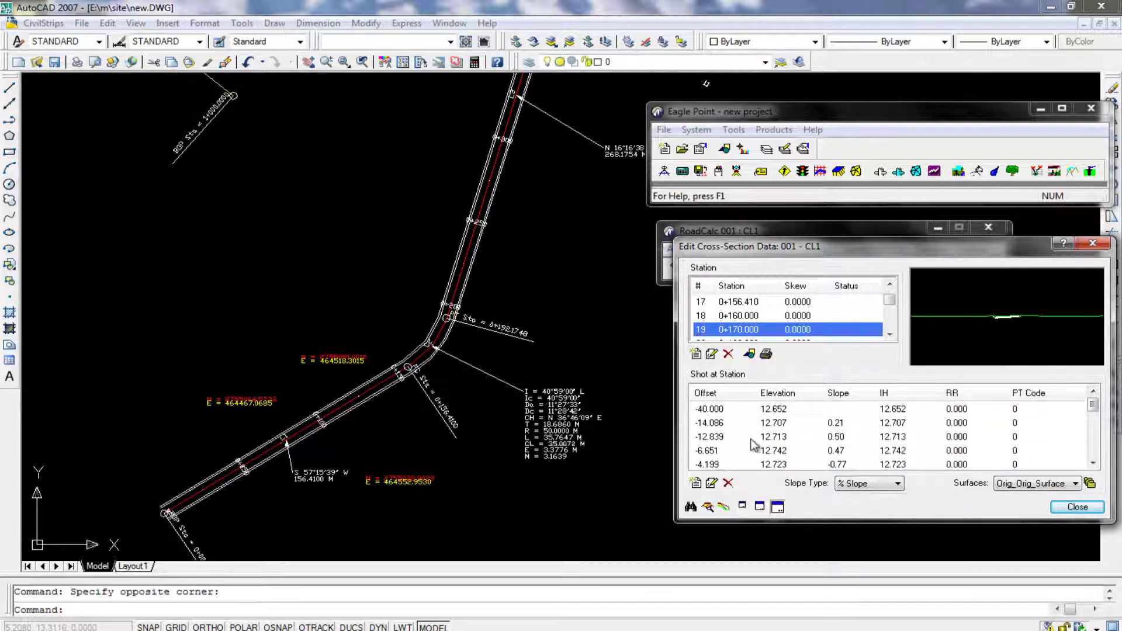
click(754, 450)
scroll(755, 425, down, 3)
scroll(755, 425, down, 3)
scroll(750, 462, down, 1)
click(751, 462)
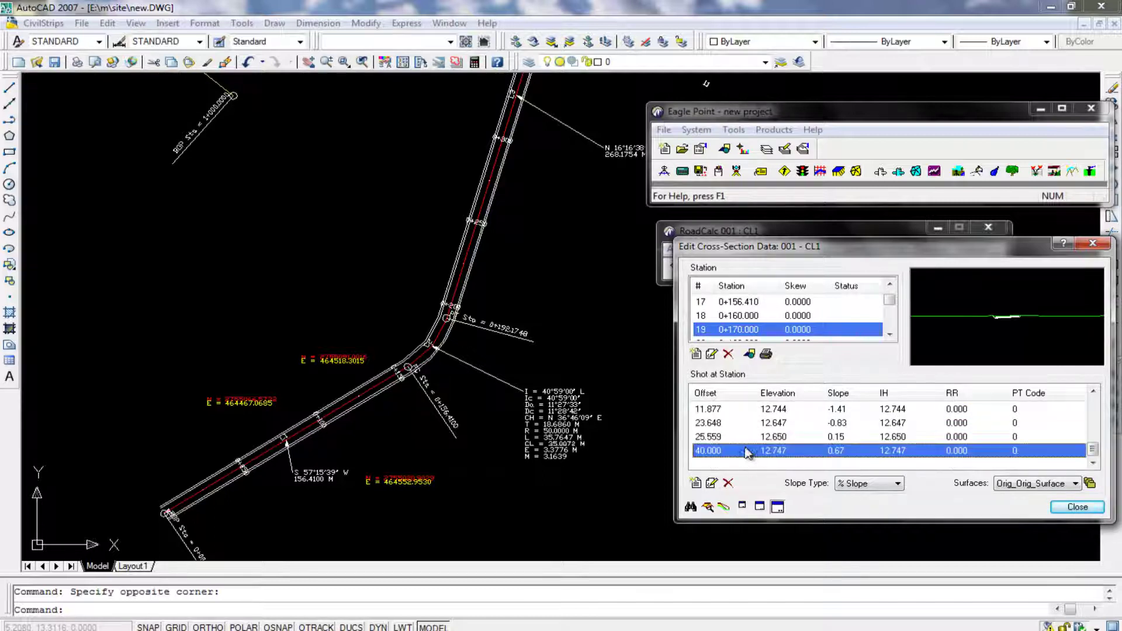
scroll(772, 450, up, 3)
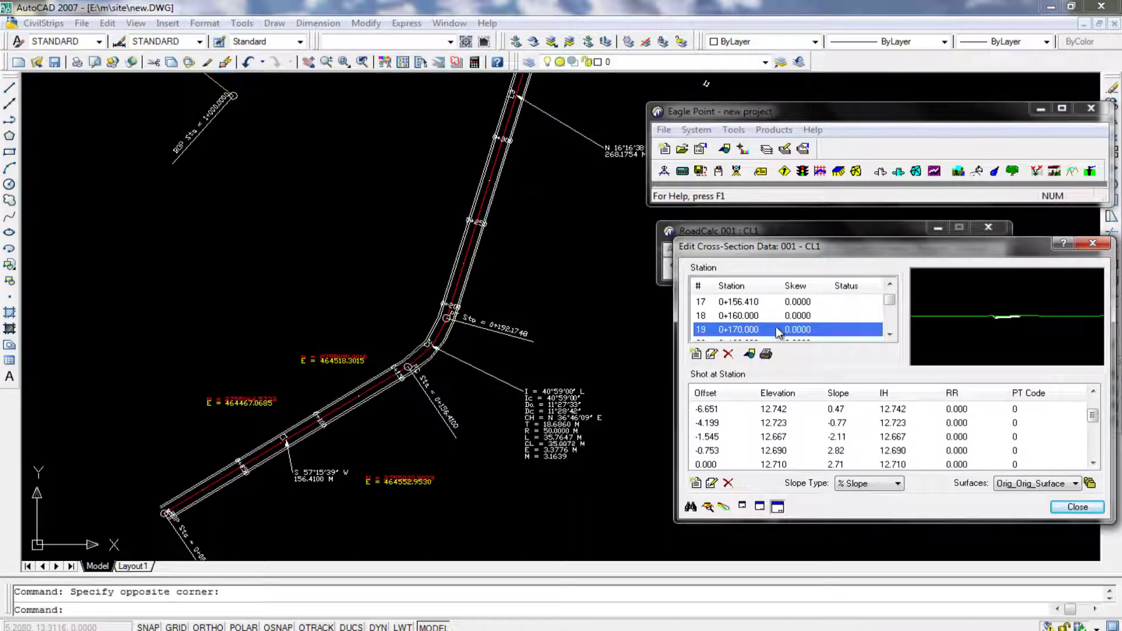
click(1079, 508)
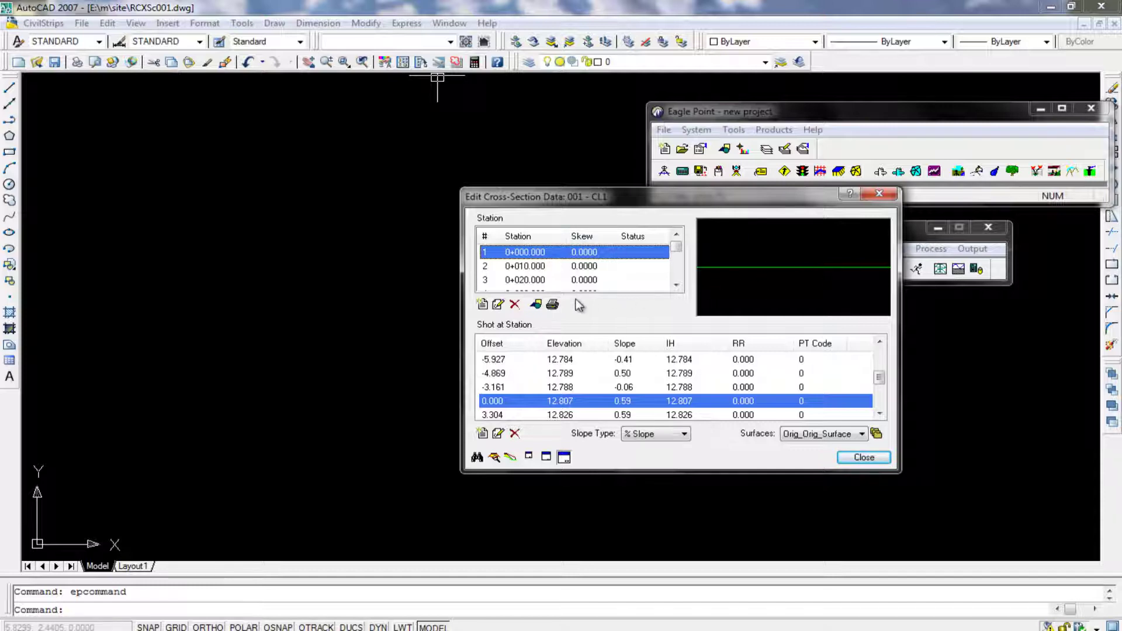
Step: Select station 0+010.000 and open Generate Cross-Section Reports with Orig_Surface highlighted
click(532, 266)
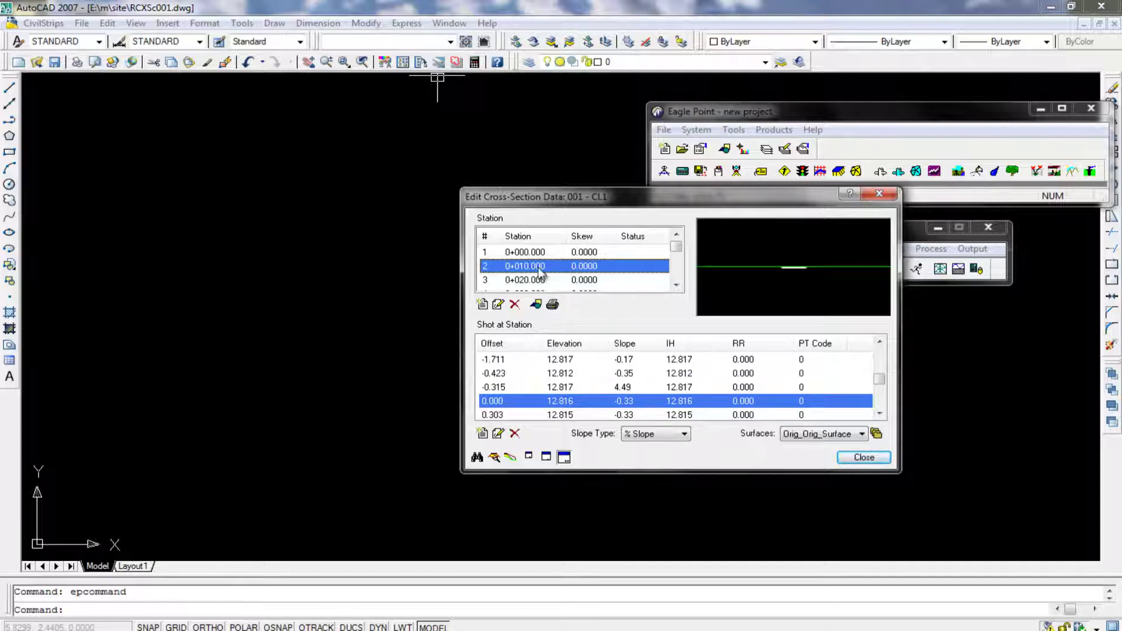
click(553, 305)
click(728, 285)
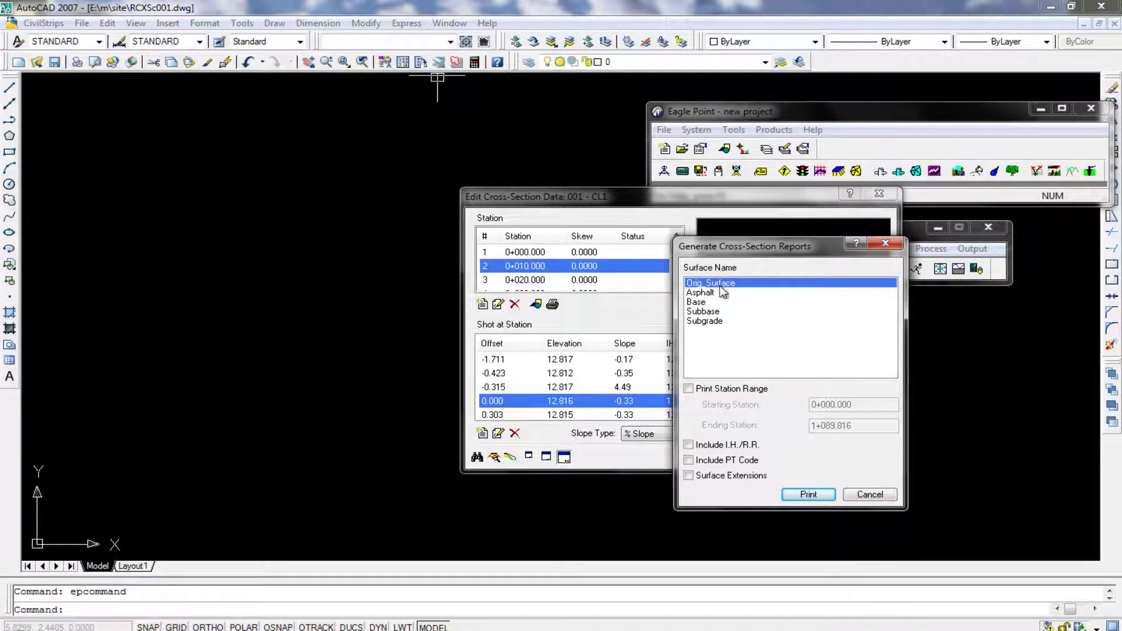
Step: Add Asphalt, Subgrade, Base and Subbase to the report surfaces
click(715, 293)
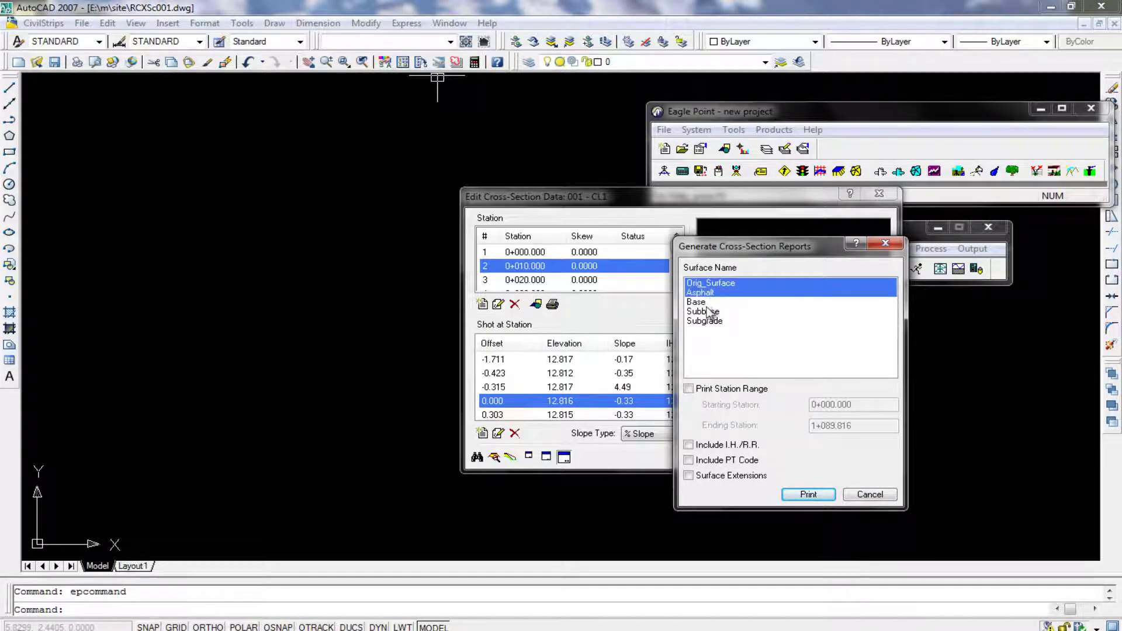
click(710, 321)
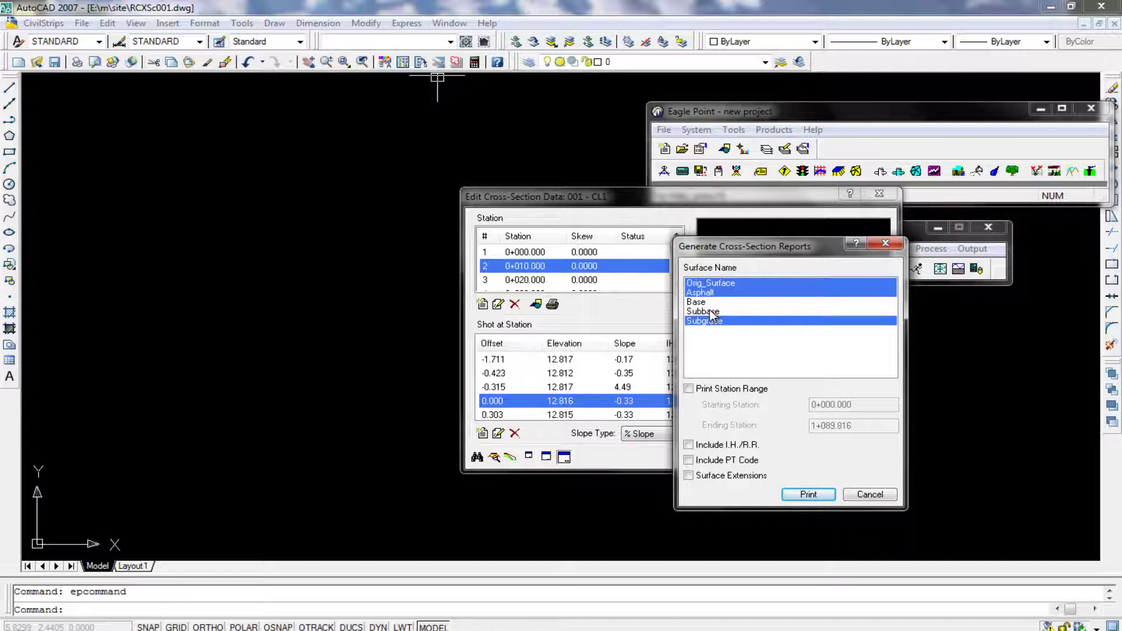
click(711, 311)
click(705, 302)
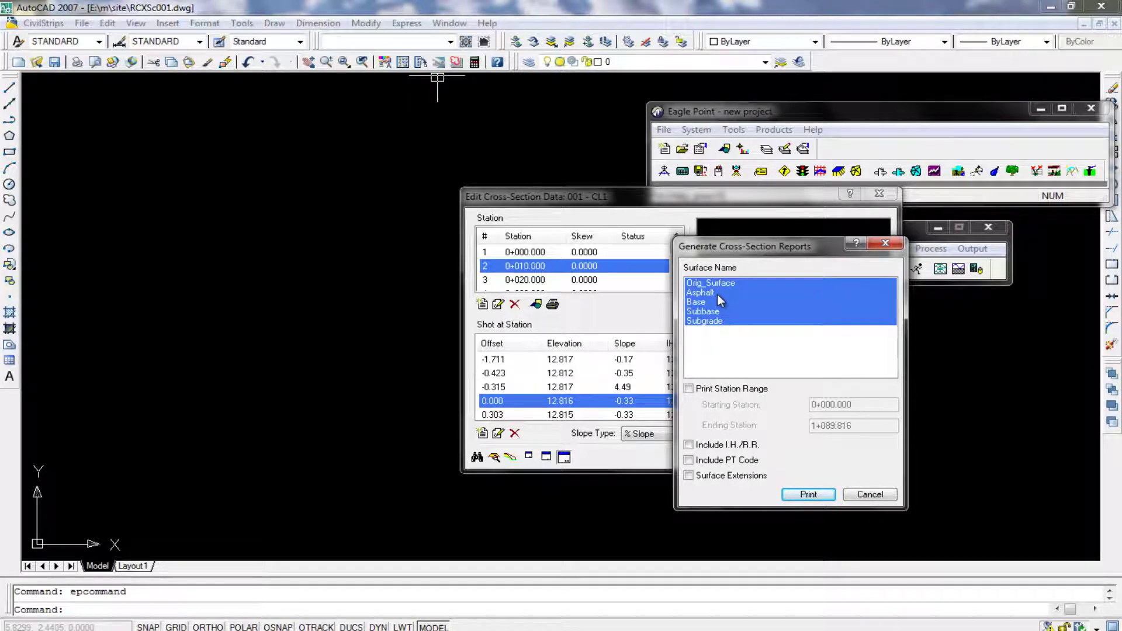
Step: Print the cross-section report for stations 5 to 20, then close the cross-section data editor
click(729, 389)
double_click(845, 405)
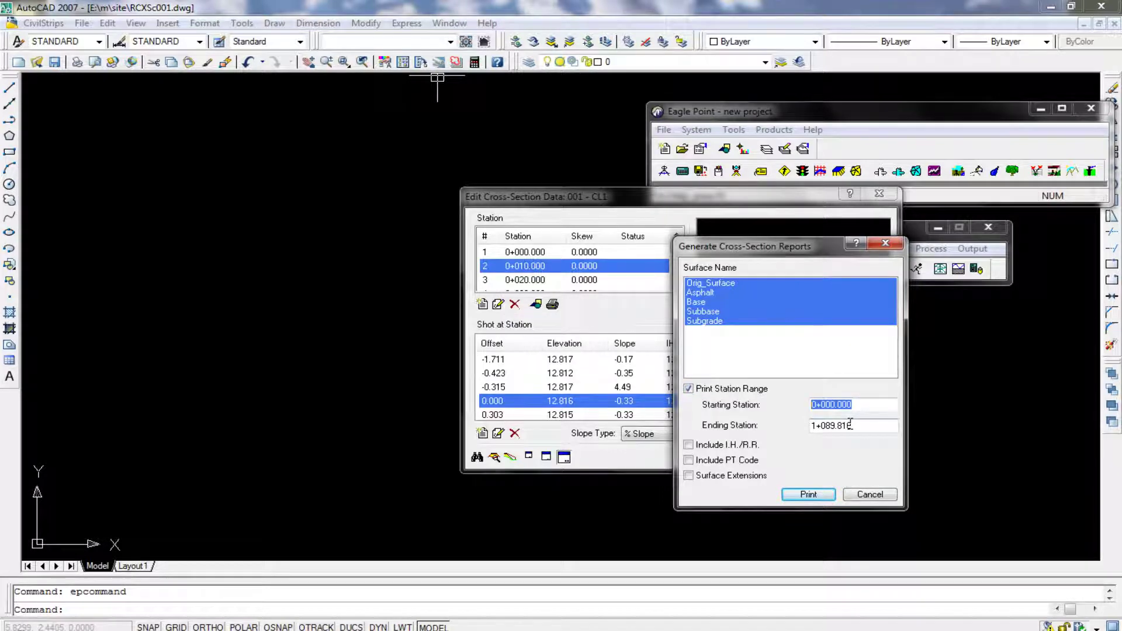
text(5)
drag(865, 425, 749, 426)
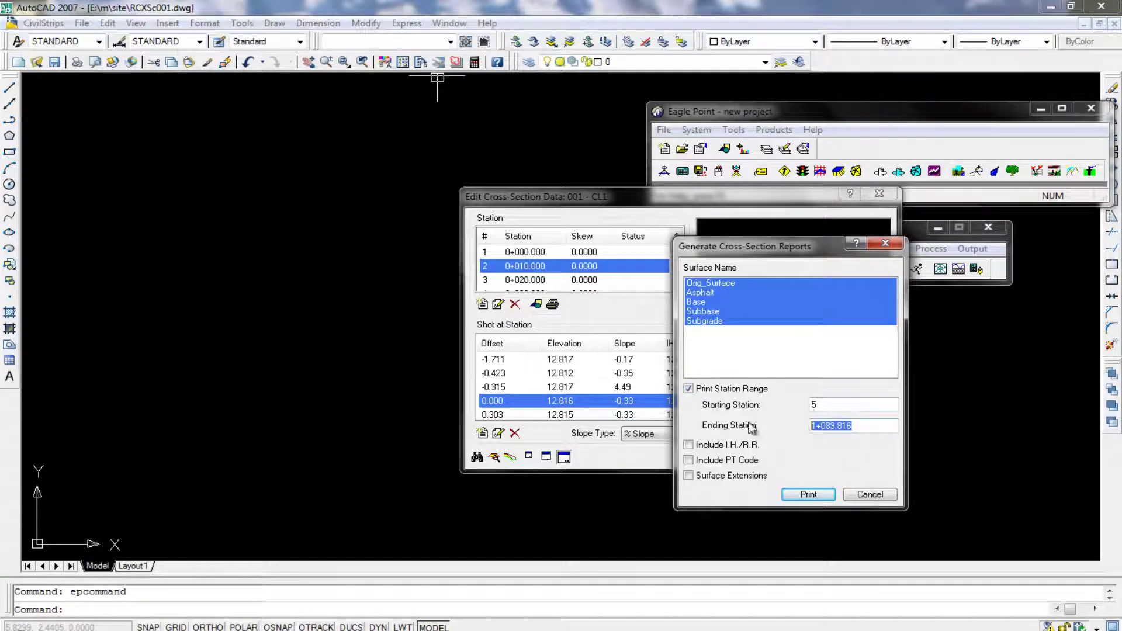
text(20)
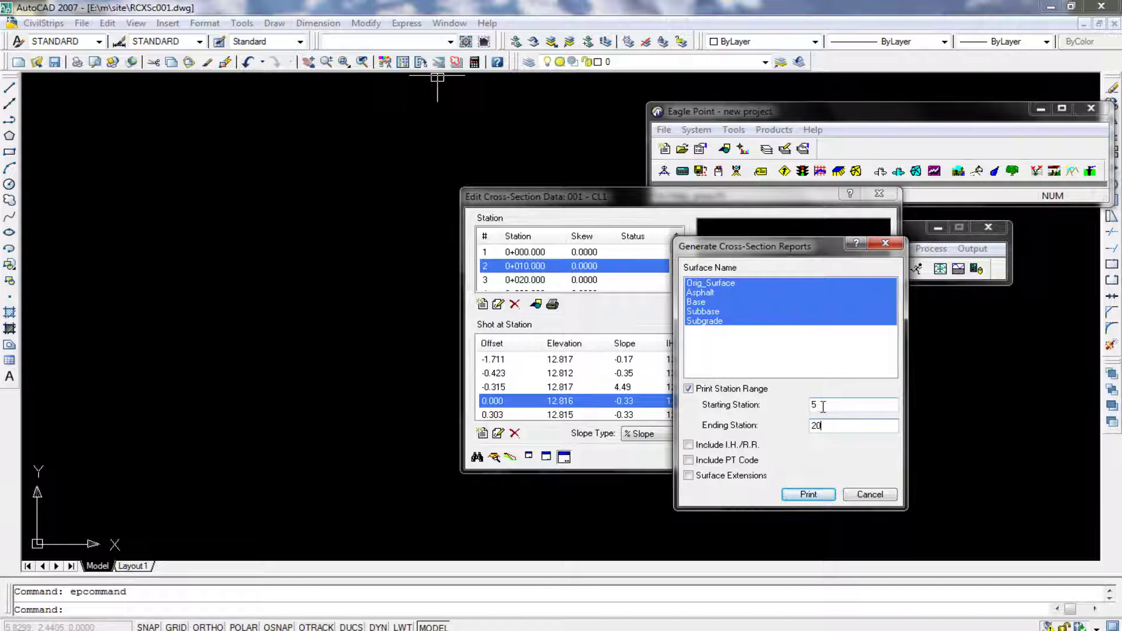
click(809, 494)
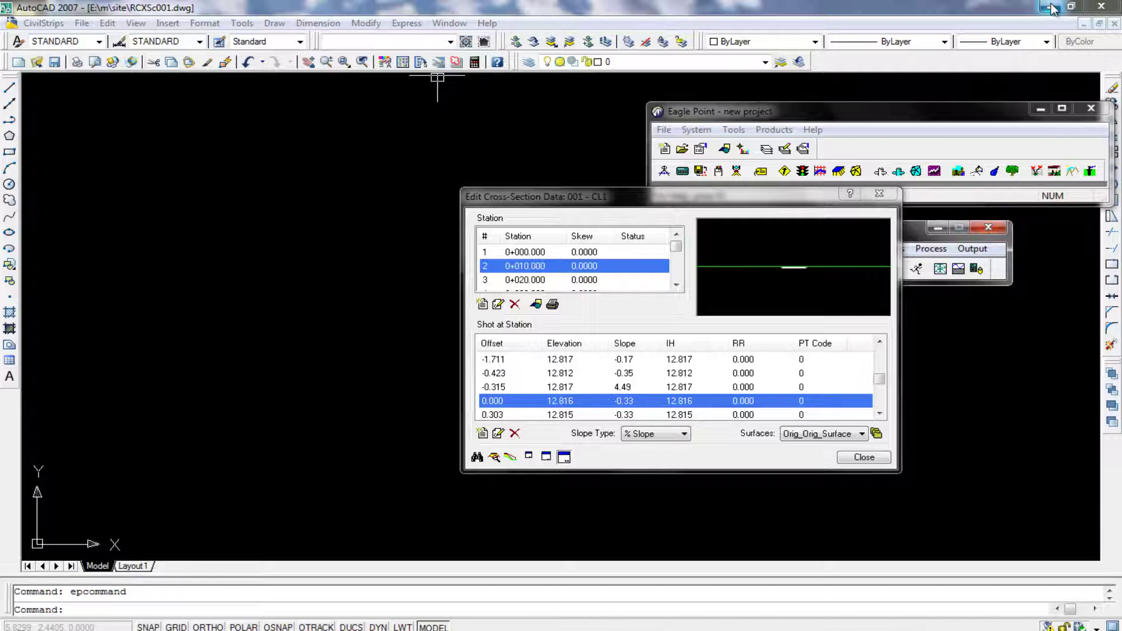
click(878, 195)
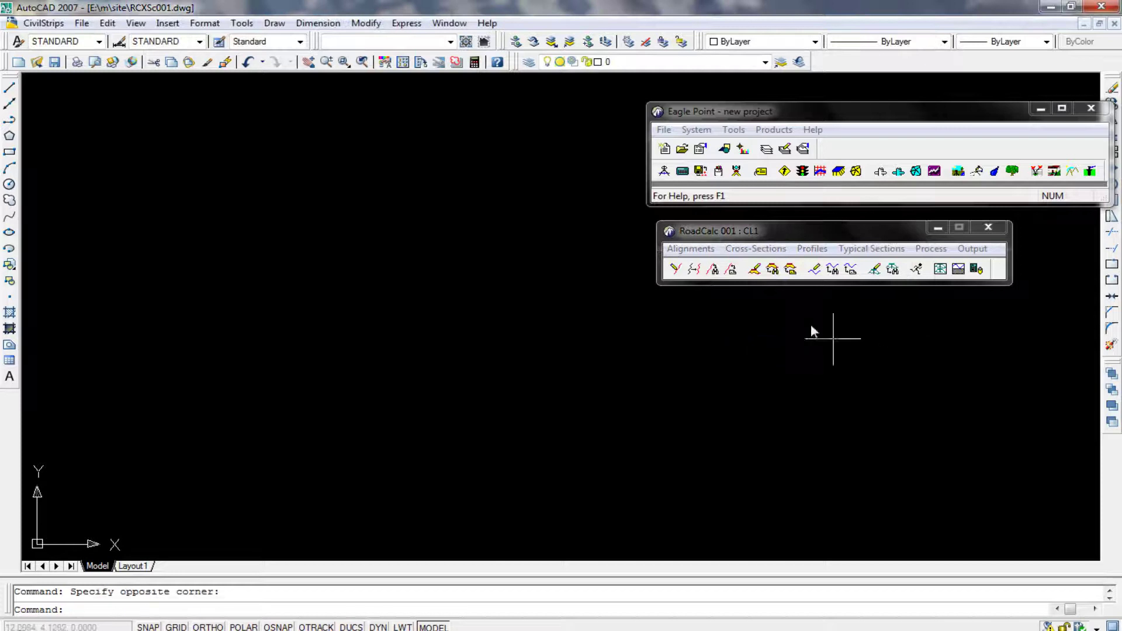
Step: Copy the …\EGPT\Program\print.txt output file path from RoadCalc's Print Setup
click(664, 130)
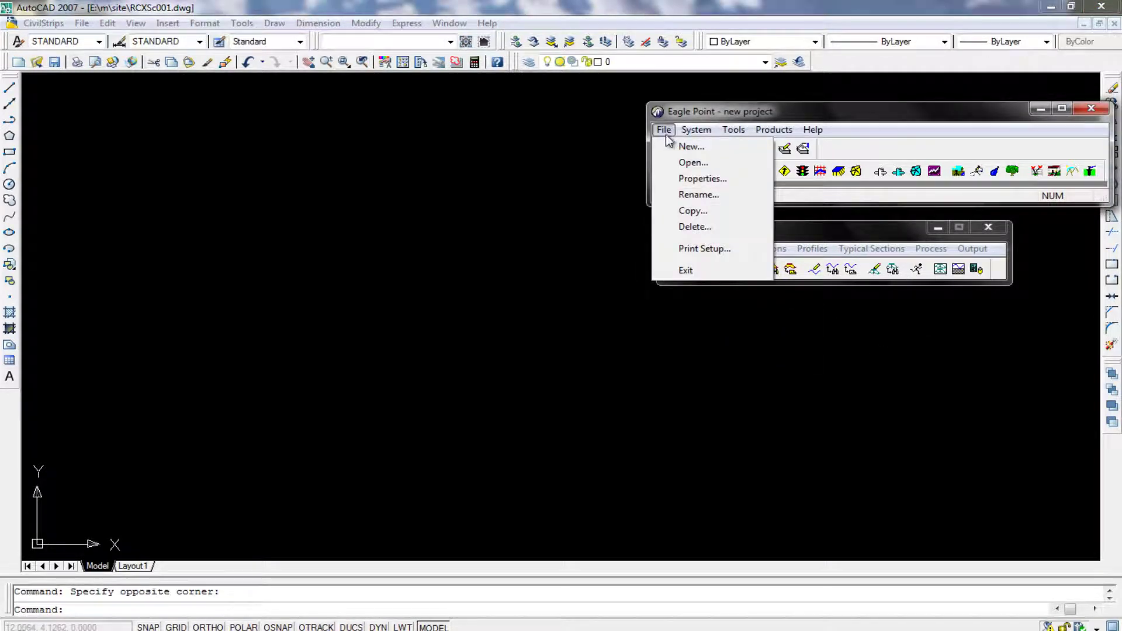
click(700, 249)
drag(873, 160, 777, 170)
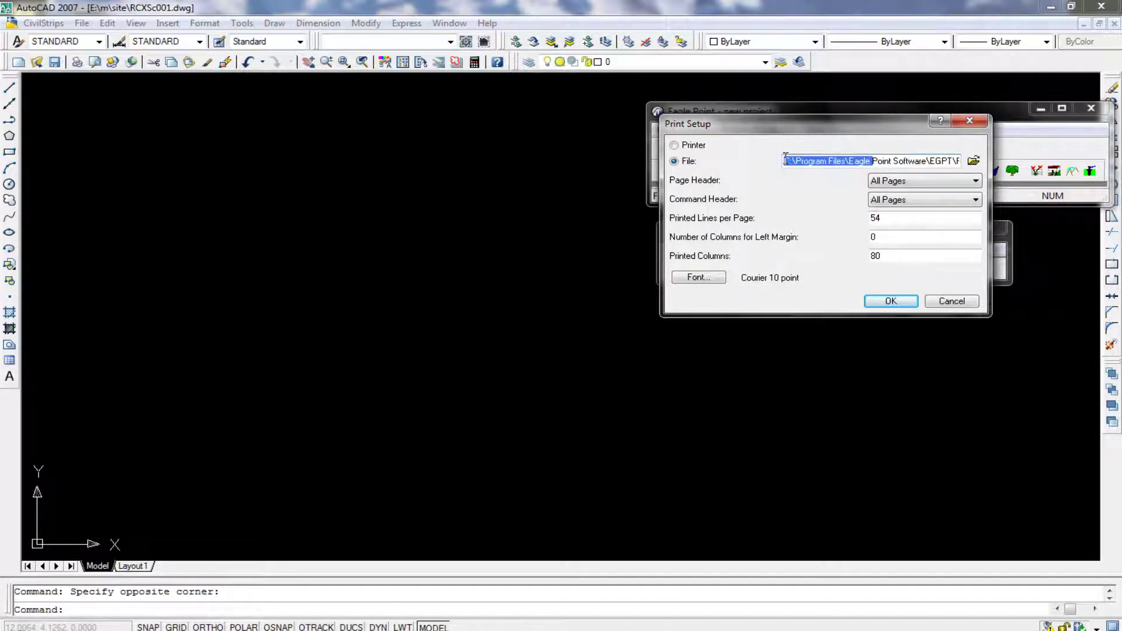
click(786, 157)
drag(786, 158, 1027, 178)
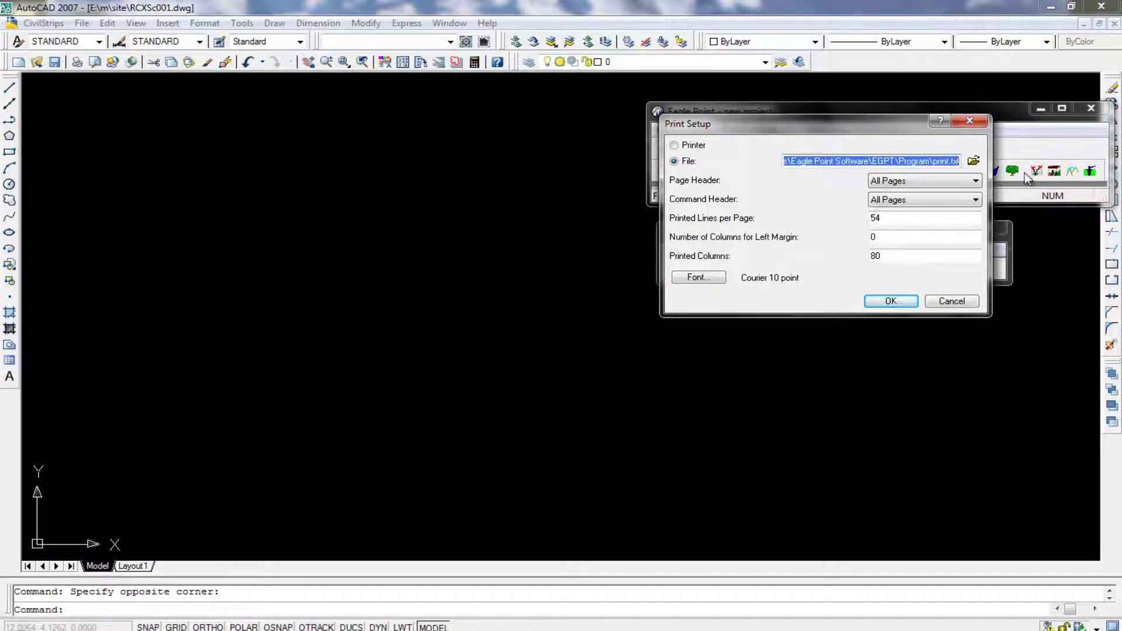
right_click(935, 165)
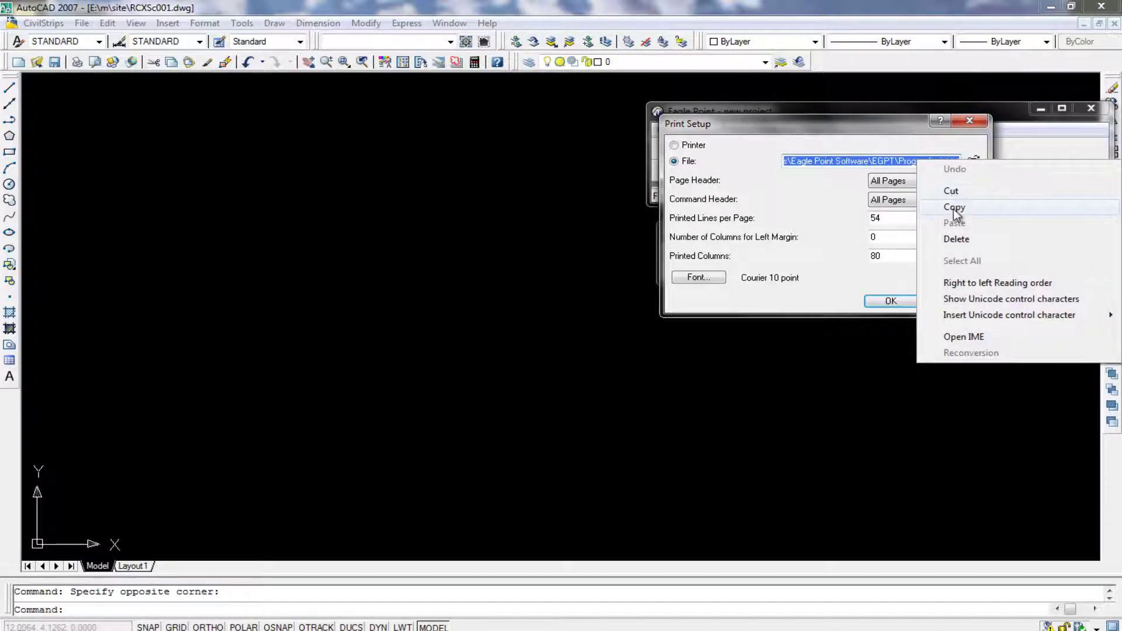
click(958, 209)
click(125, 479)
key(super)
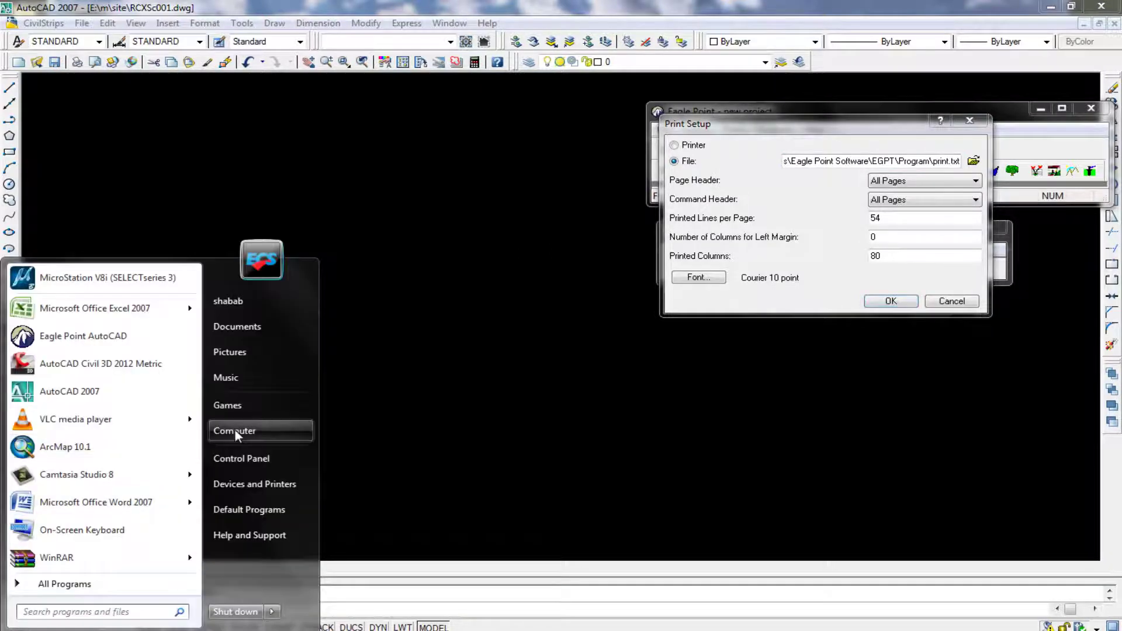
Step: Go to the EGPT Program folder in Explorer using the pasted path minus the file name
click(234, 429)
click(427, 47)
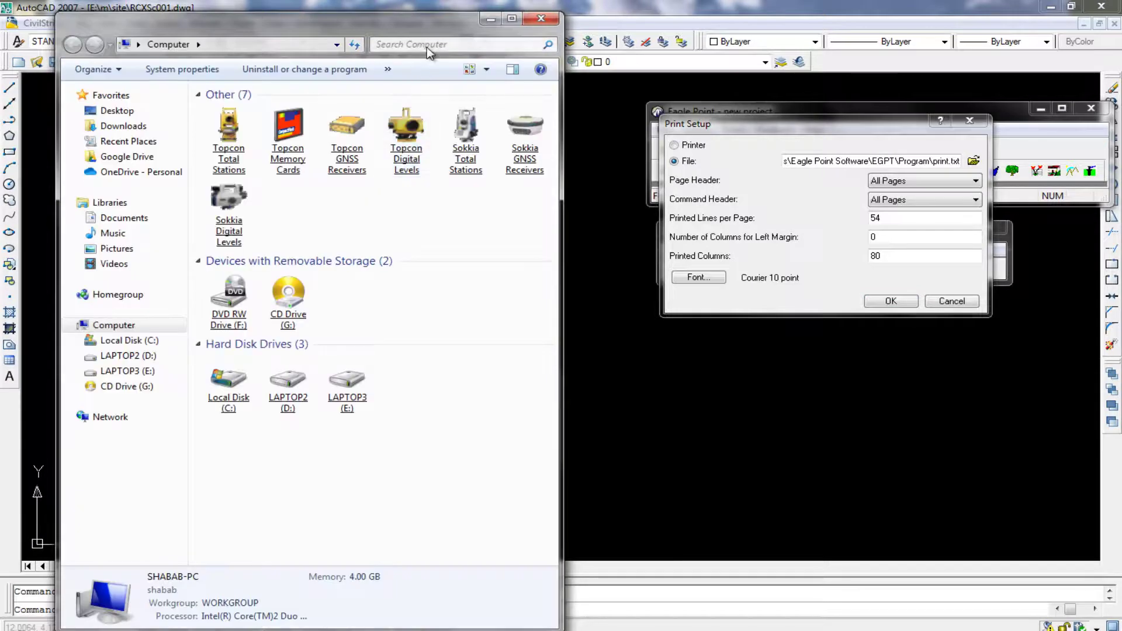
right_click(425, 48)
click(272, 47)
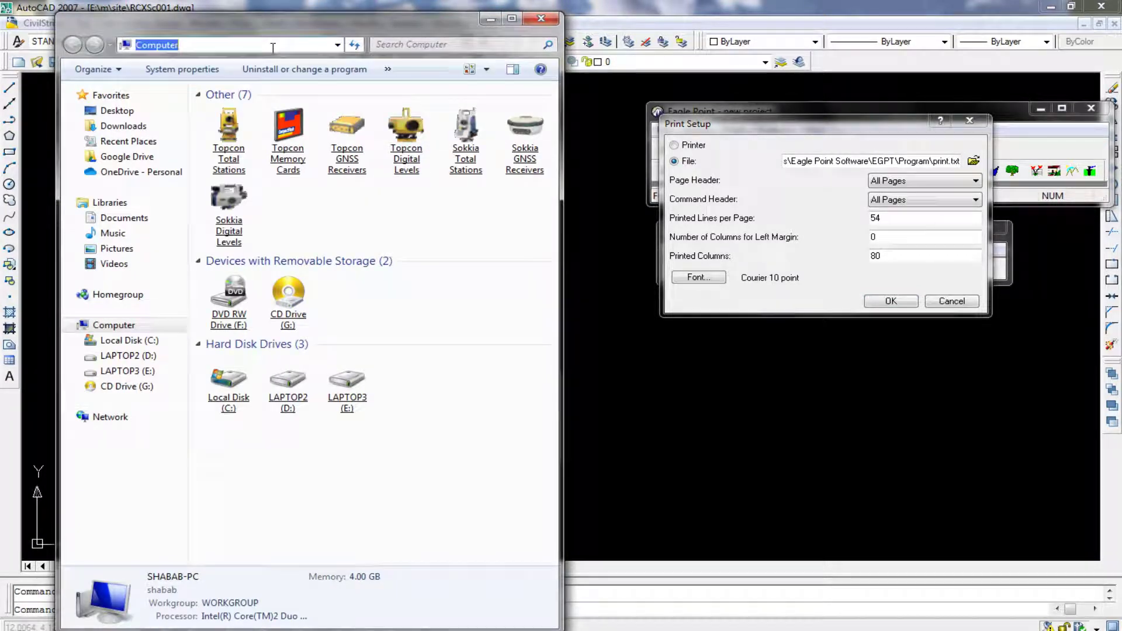
key(ctrl+v)
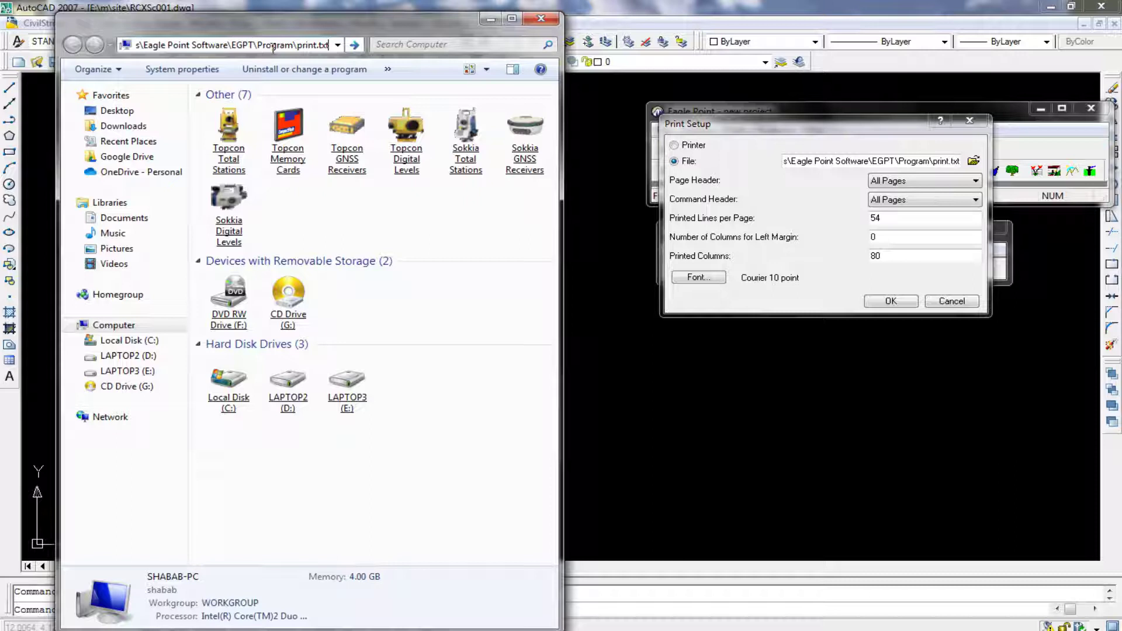
key(BackSpace)
key(BackSpace)
key(BackSpace)
key(BackSpace)
key(BackSpace)
key(BackSpace)
key(BackSpace)
key(BackSpace)
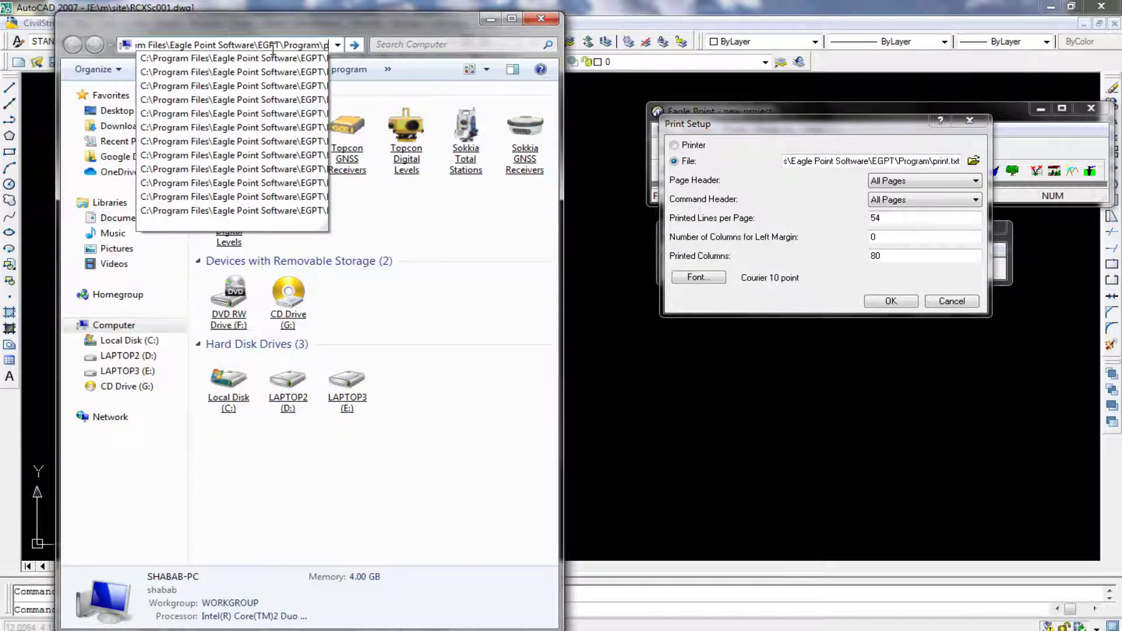
key(BackSpace)
key(Return)
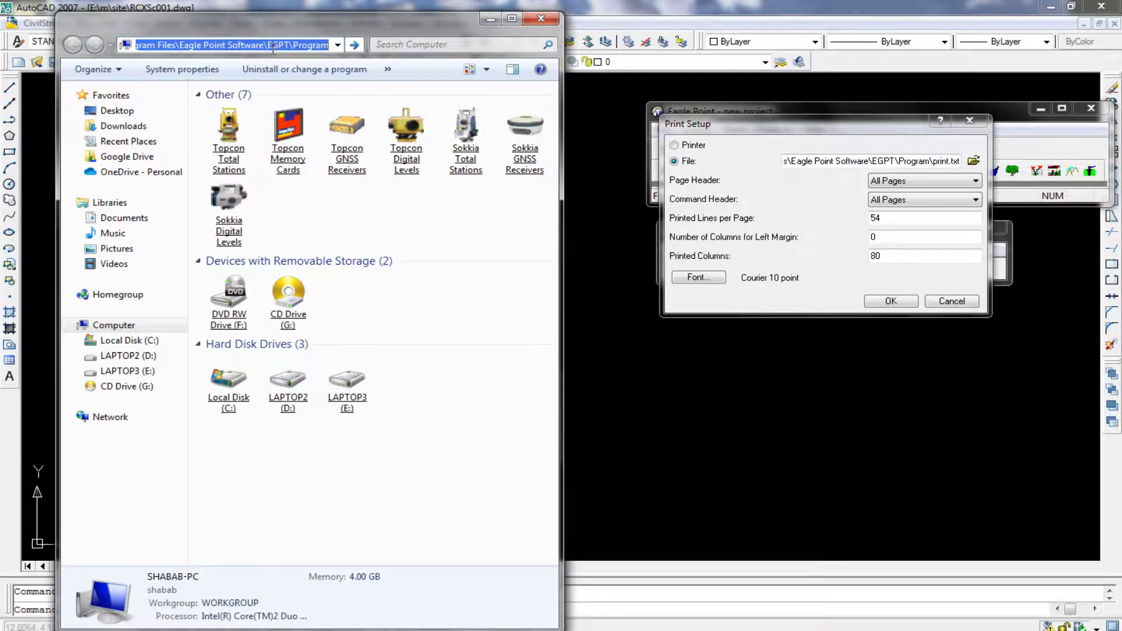
Step: Find print.txt in the Program folder and open it in Notepad
click(394, 284)
scroll(393, 289, down, 2)
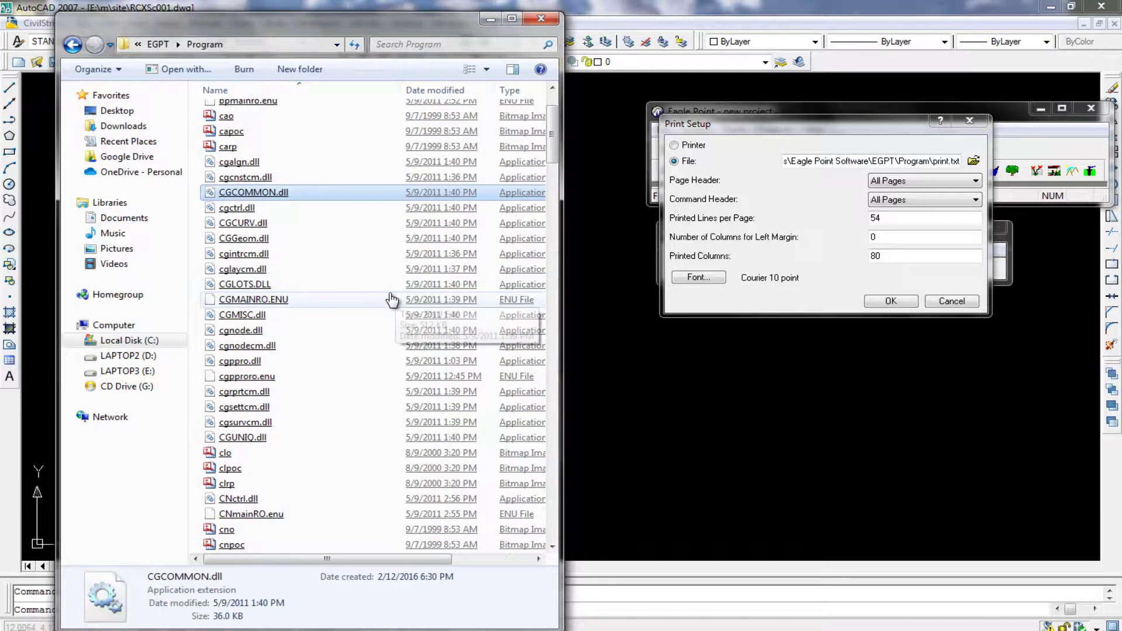
scroll(391, 296, down, 3)
click(390, 300)
scroll(390, 299, down, 3)
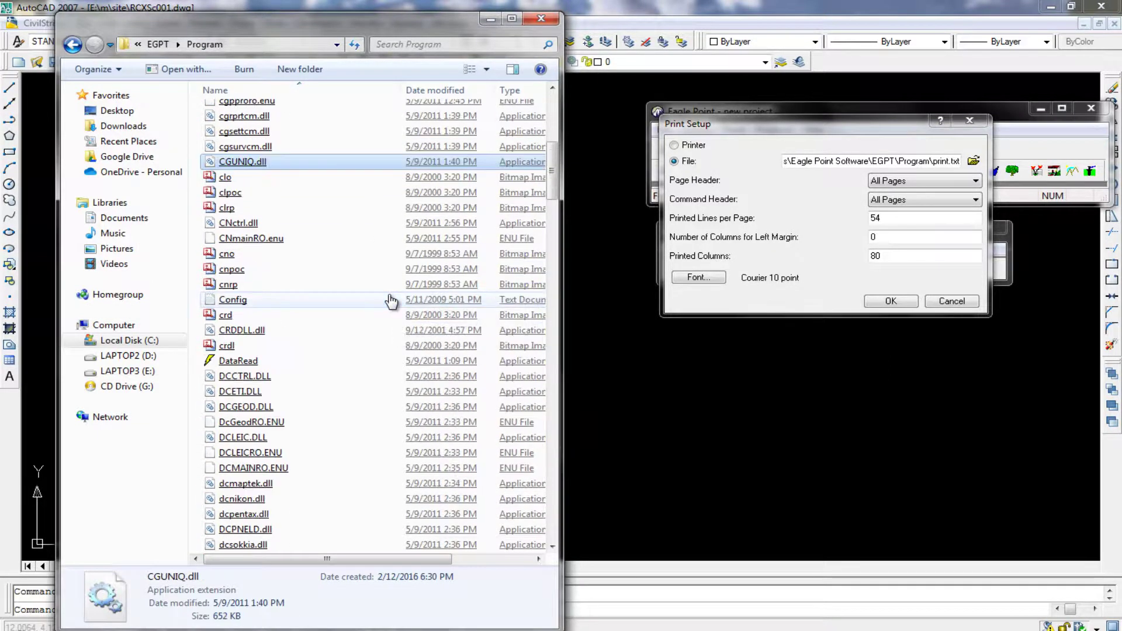
scroll(390, 300, down, 5)
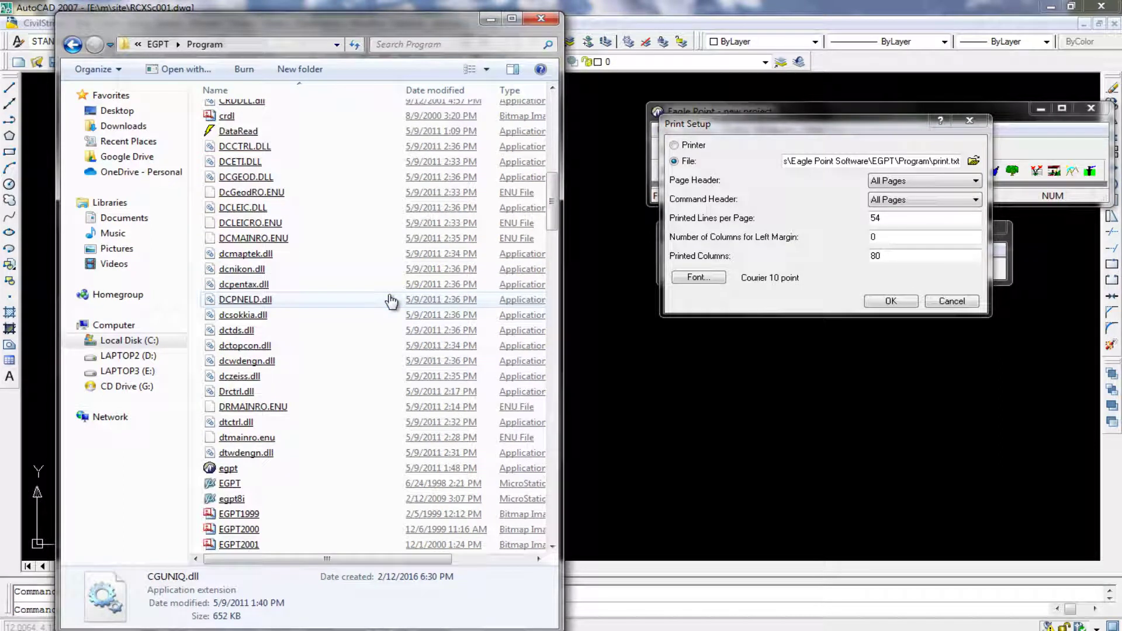
scroll(391, 299, down, 20)
click(236, 200)
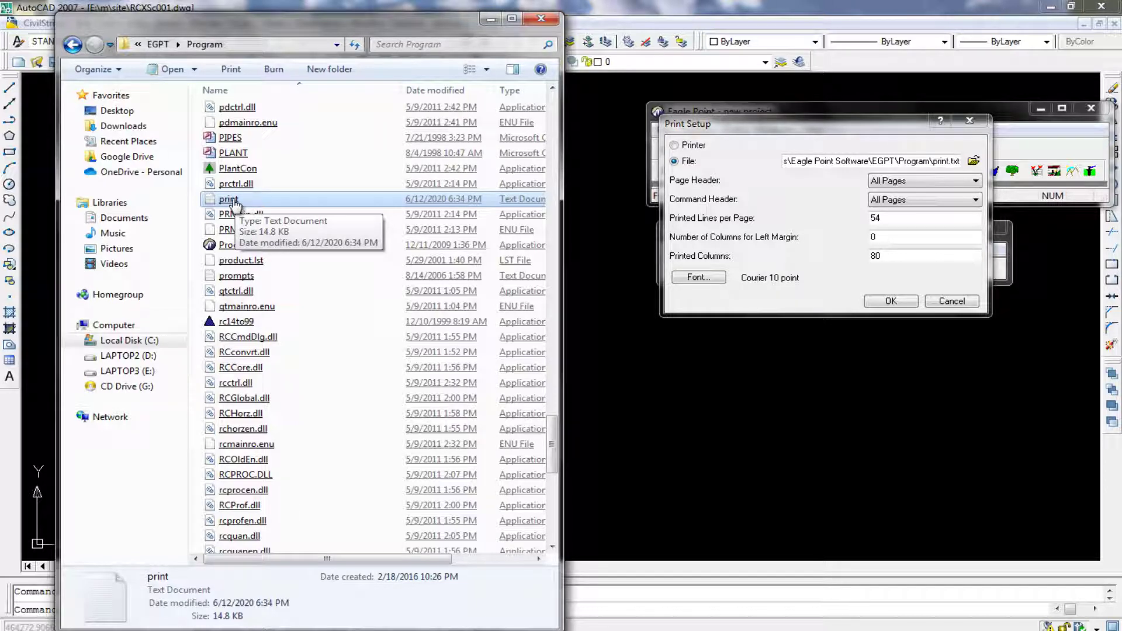
double_click(235, 201)
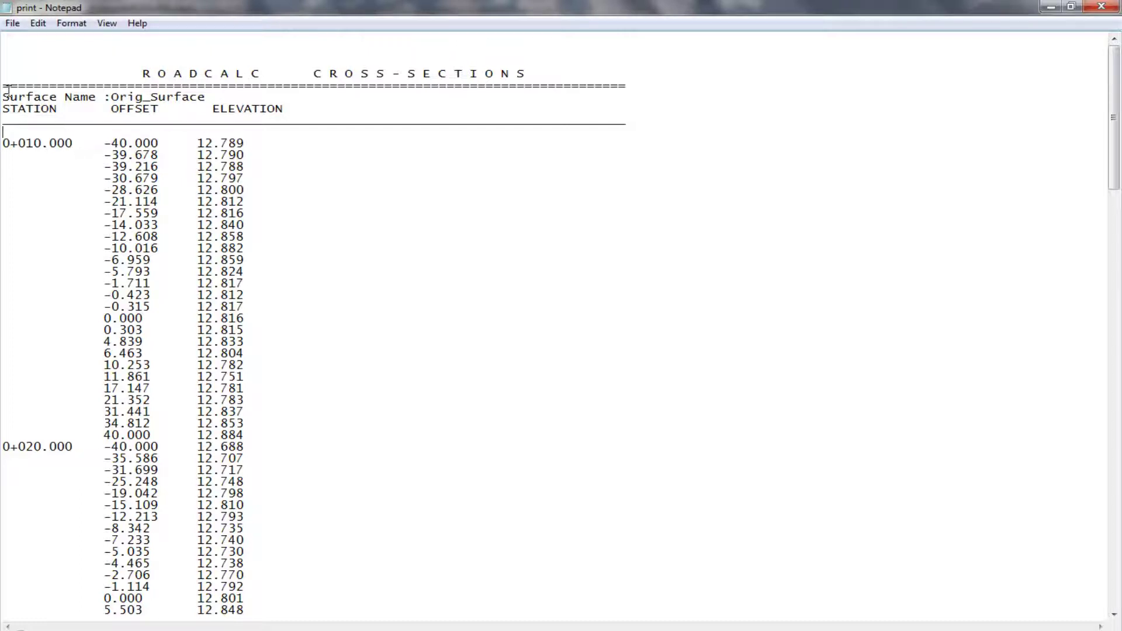
drag(8, 94, 281, 107)
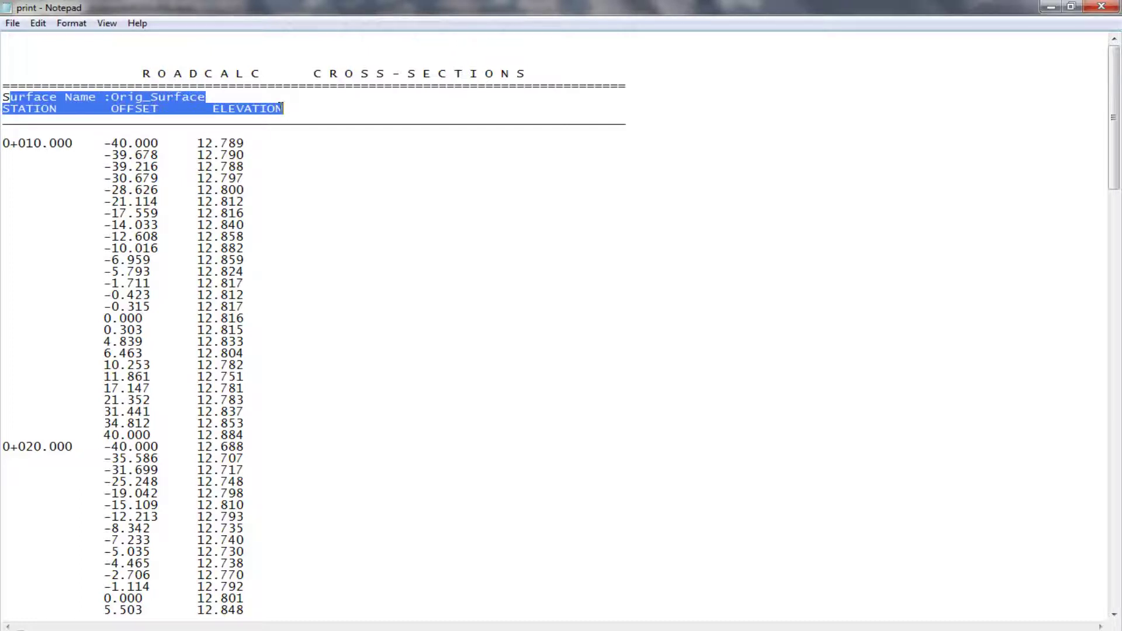
click(170, 130)
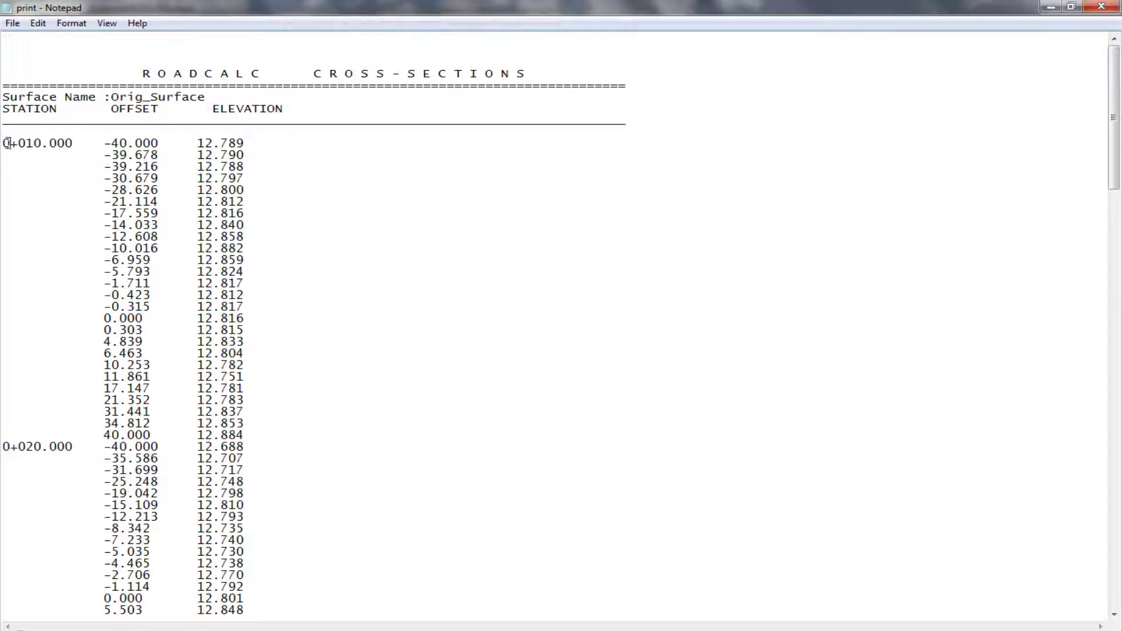
drag(6, 143, 245, 155)
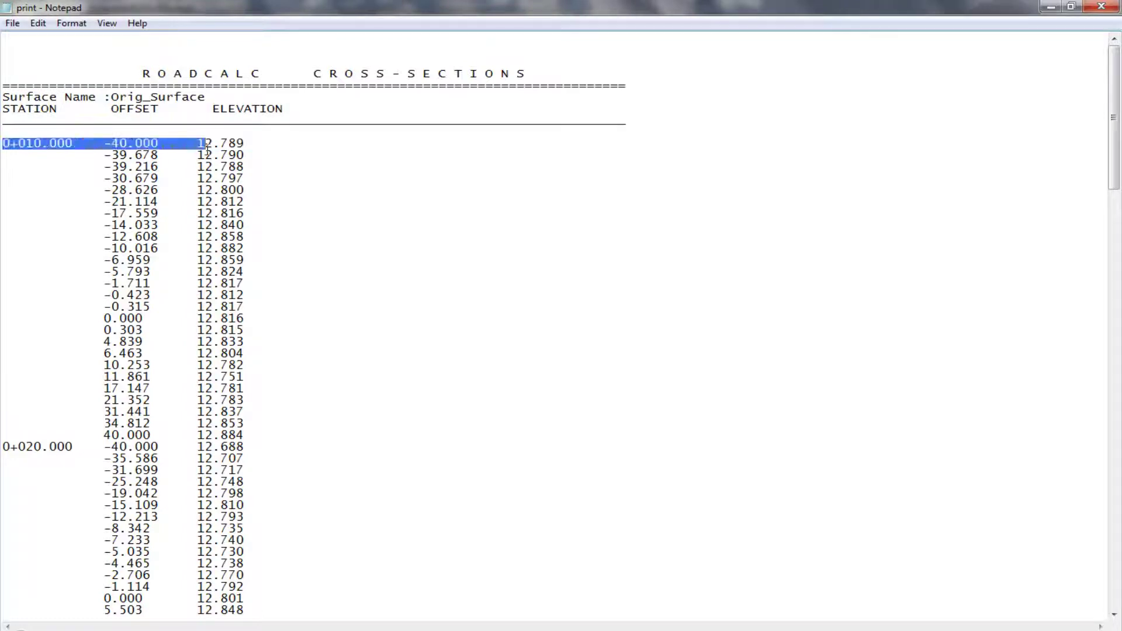
click(144, 319)
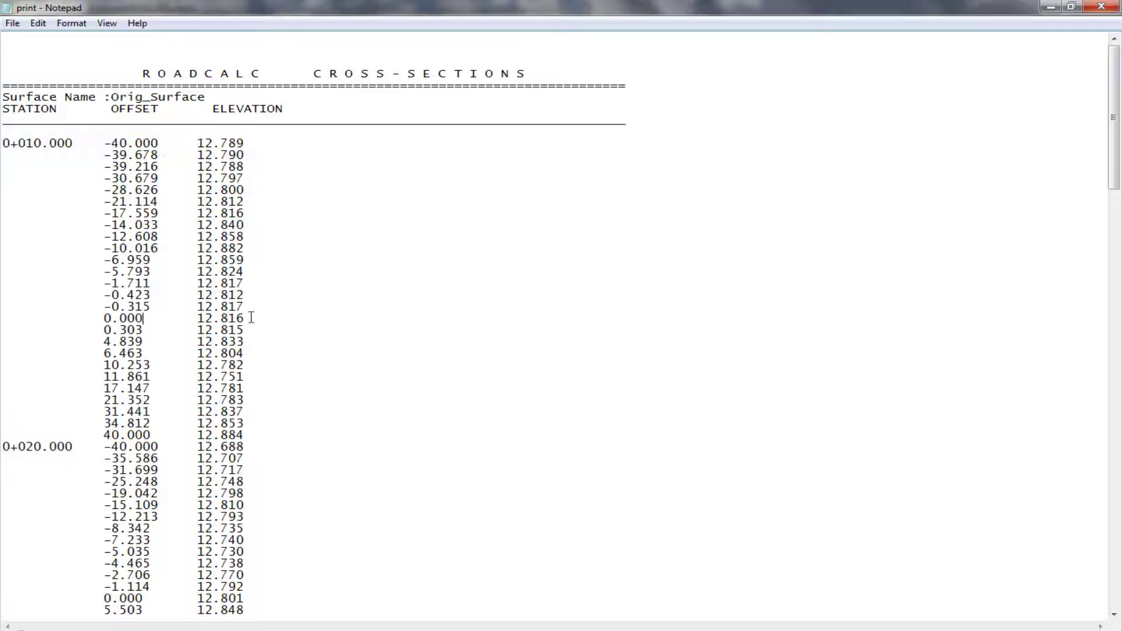
drag(258, 319, 97, 319)
mouse_move(249, 302)
mouse_down()
mouse_move(170, 140)
mouse_move(3, 143)
mouse_up()
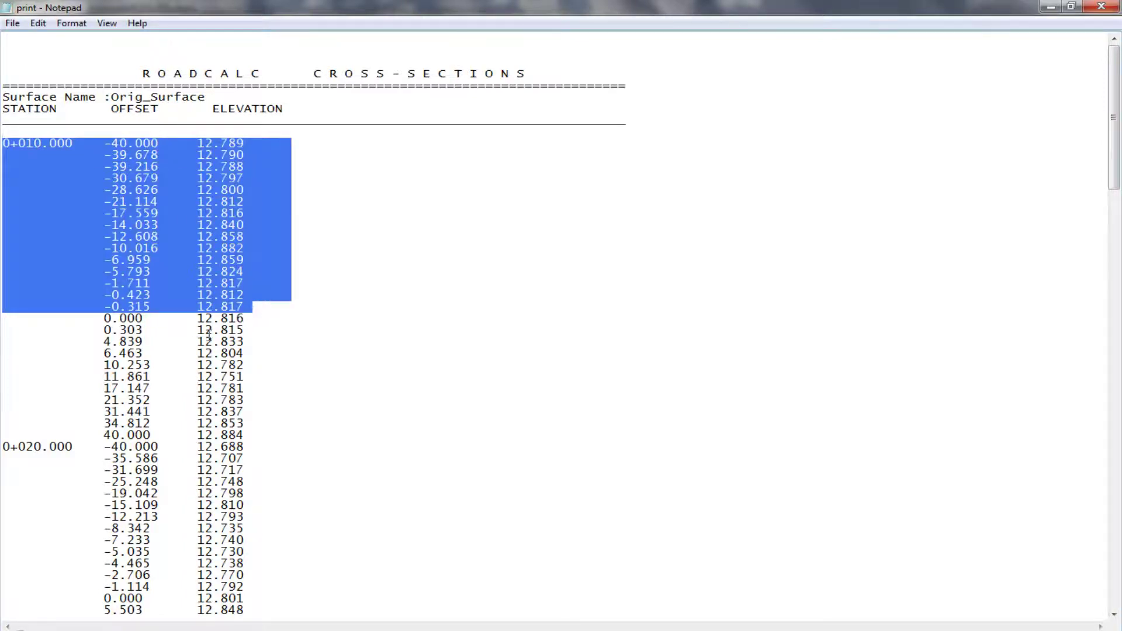
click(244, 327)
drag(265, 318, 98, 319)
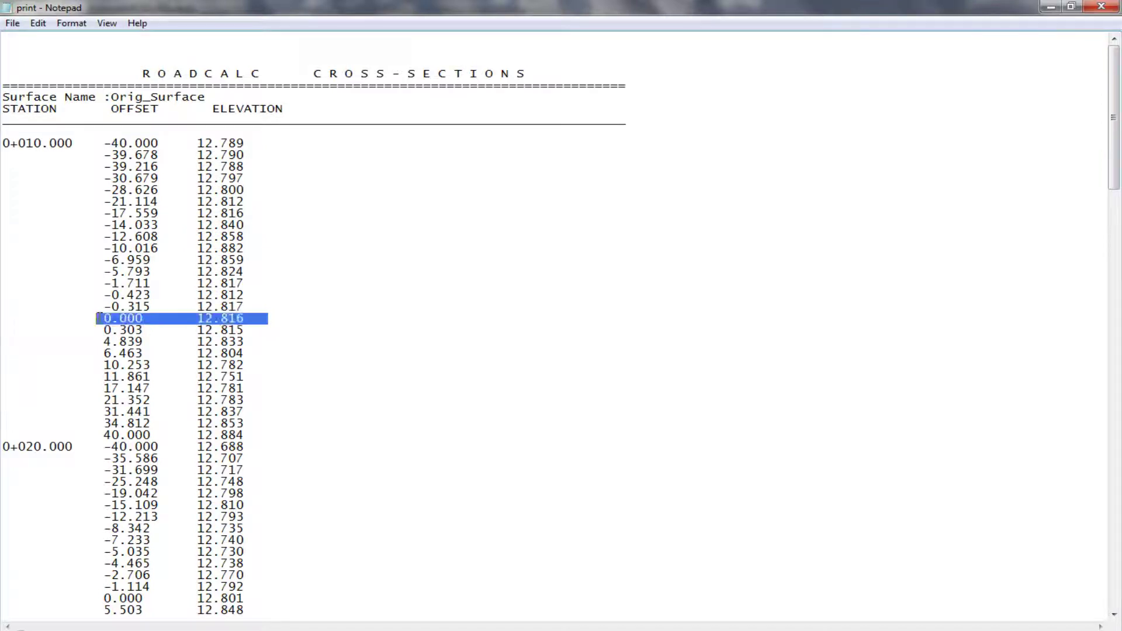
drag(268, 318, 136, 423)
scroll(164, 408, down, 2)
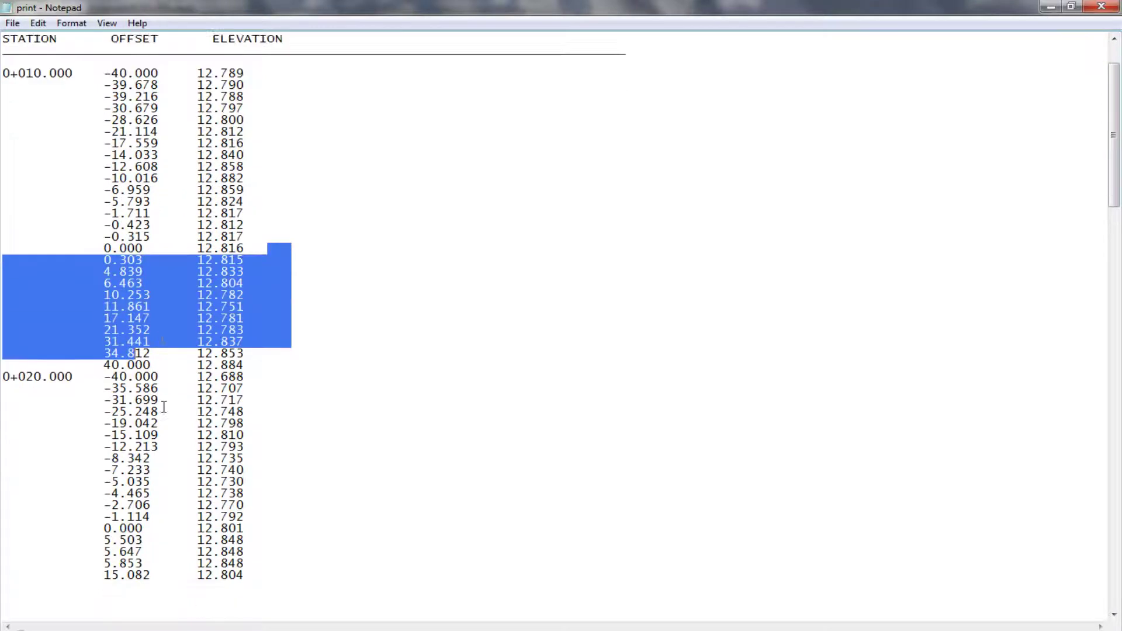
scroll(164, 407, down, 1)
scroll(164, 407, down, 3)
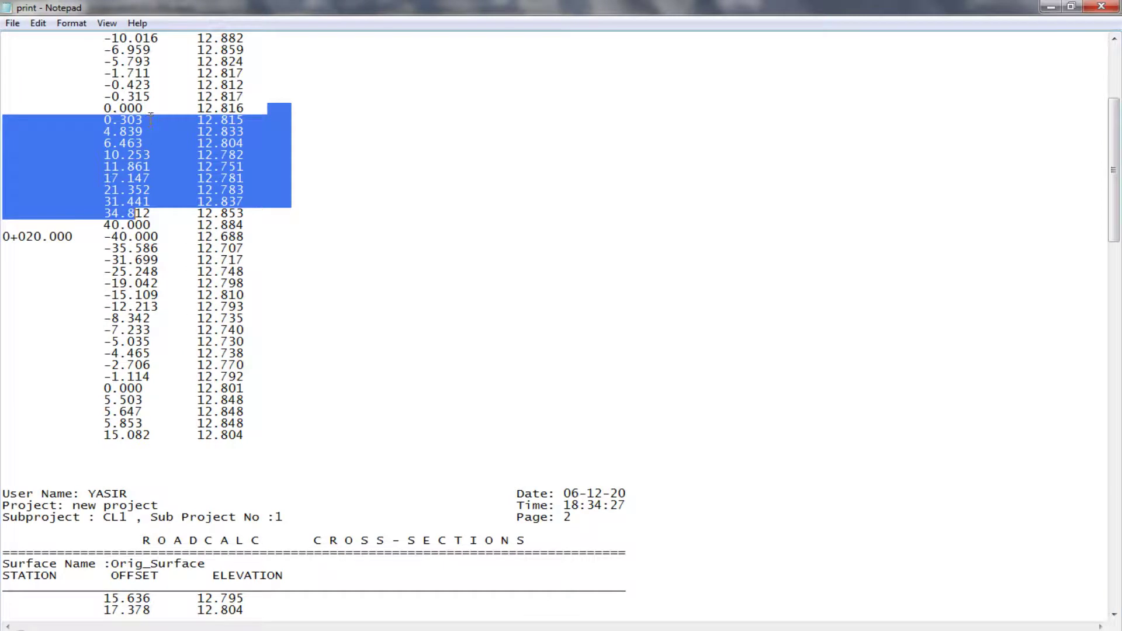
click(111, 231)
drag(52, 236, 101, 248)
mouse_move(99, 388)
mouse_down()
mouse_move(240, 388)
mouse_move(261, 303)
mouse_move(239, 225)
mouse_up()
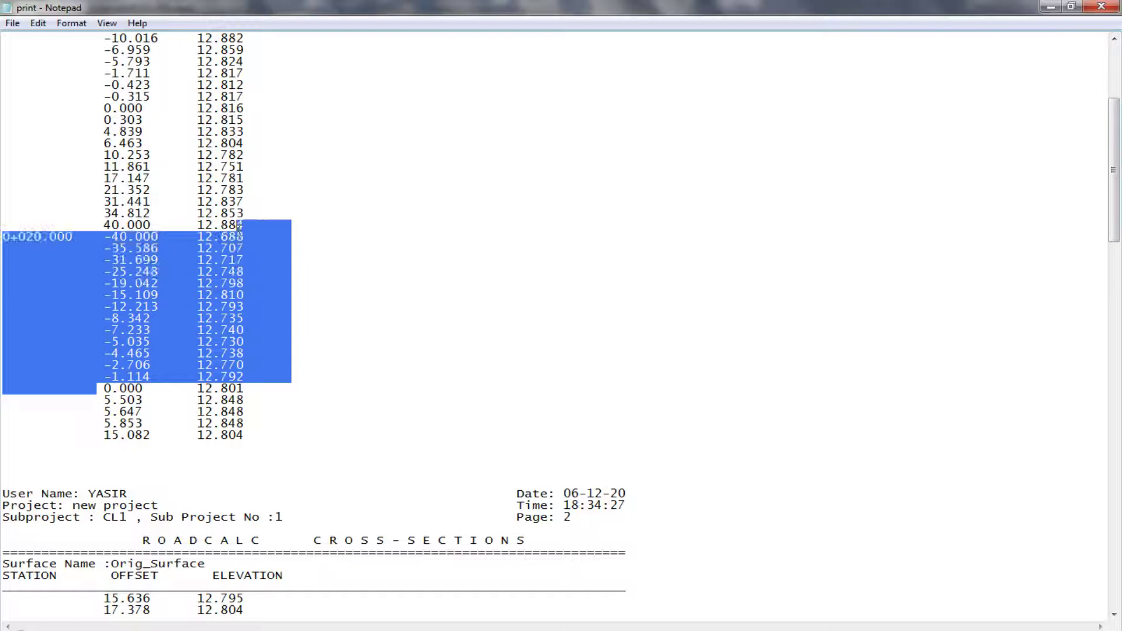
drag(241, 271, 250, 437)
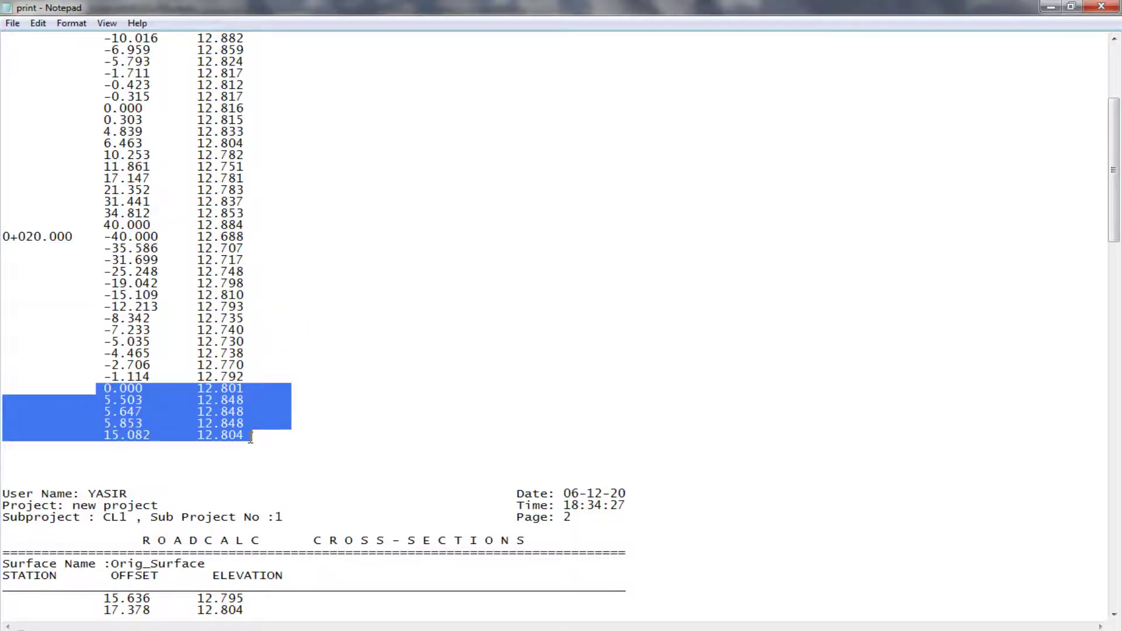
scroll(252, 437, down, 2)
scroll(252, 436, up, 1)
click(18, 201)
drag(239, 351, 59, 203)
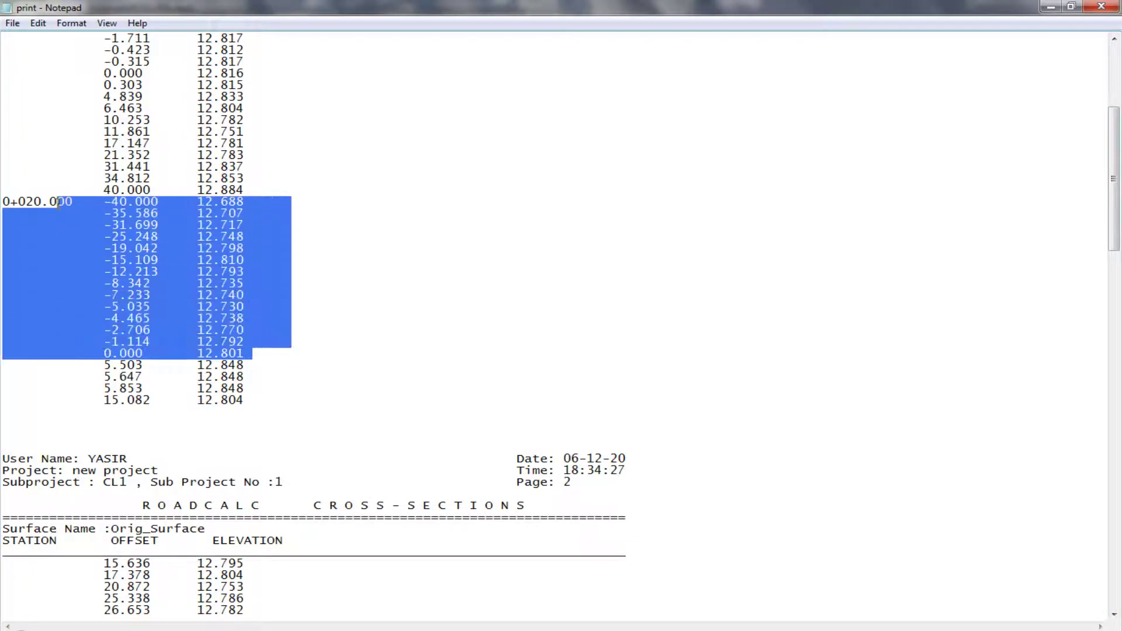
click(97, 364)
mouse_move(97, 354)
mouse_down()
mouse_move(248, 439)
mouse_move(266, 529)
mouse_up()
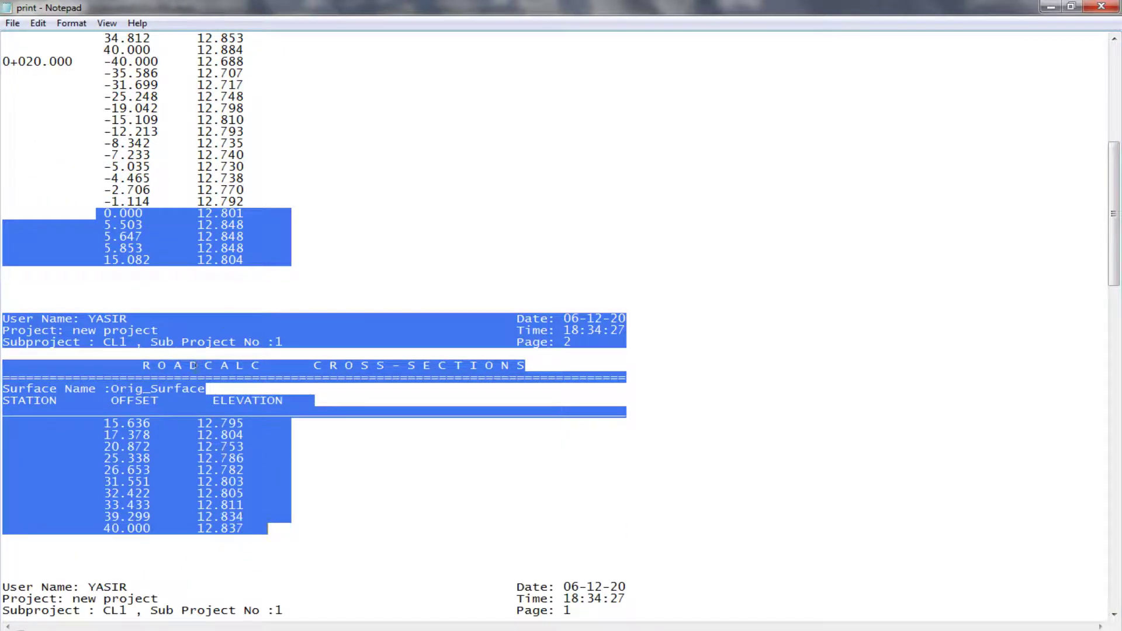
scroll(268, 512, down, 3)
scroll(308, 441, down, 3)
scroll(288, 421, down, 6)
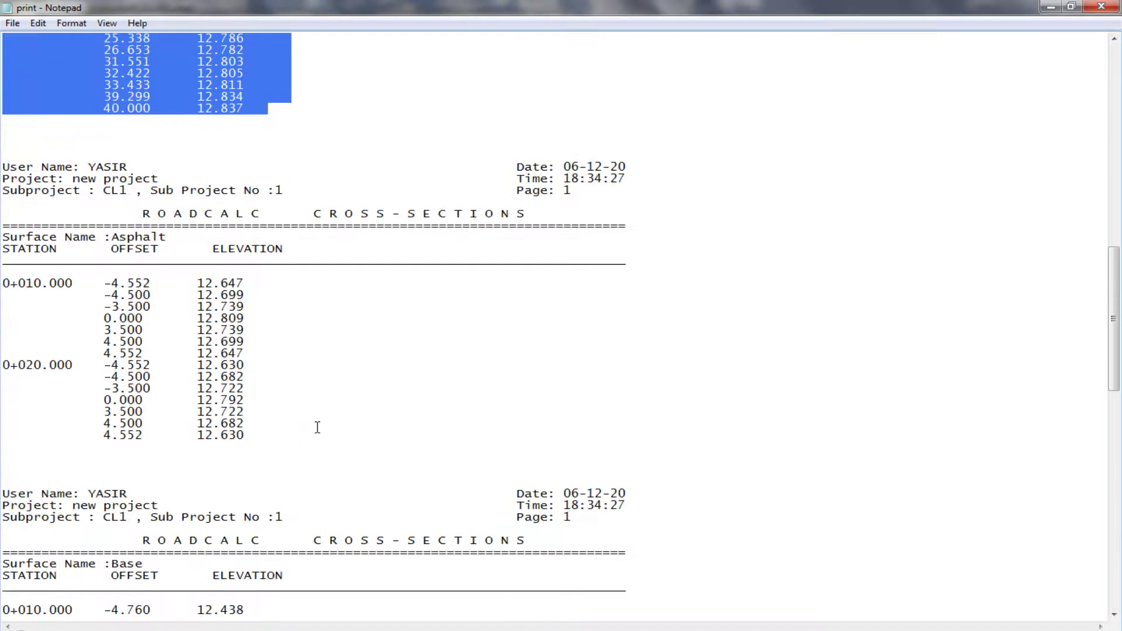
click(205, 342)
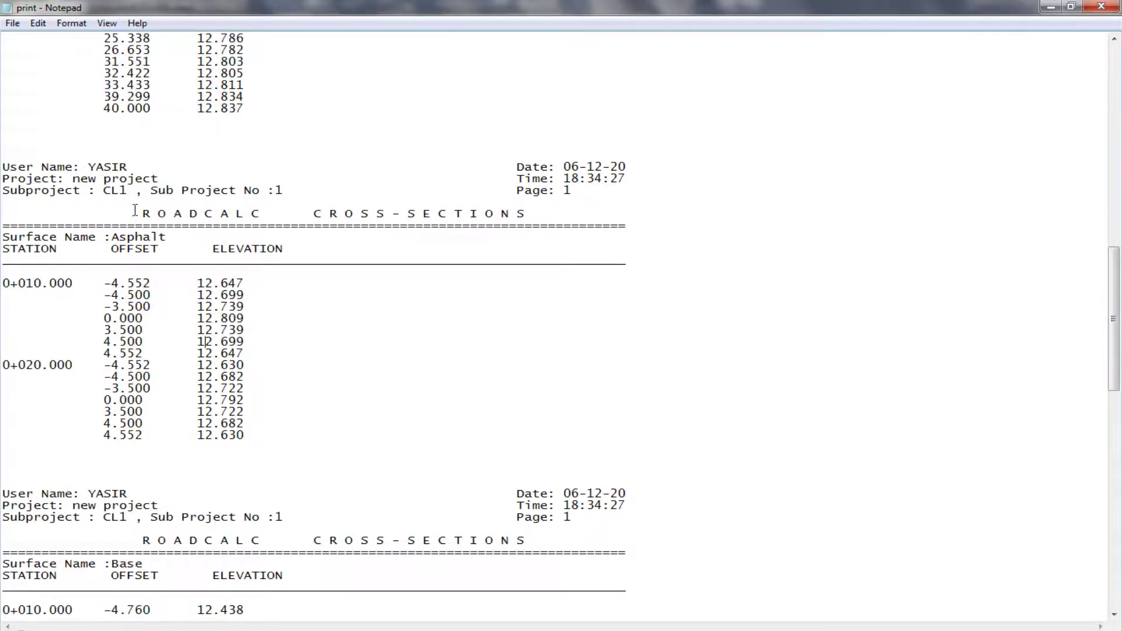
drag(10, 283, 260, 353)
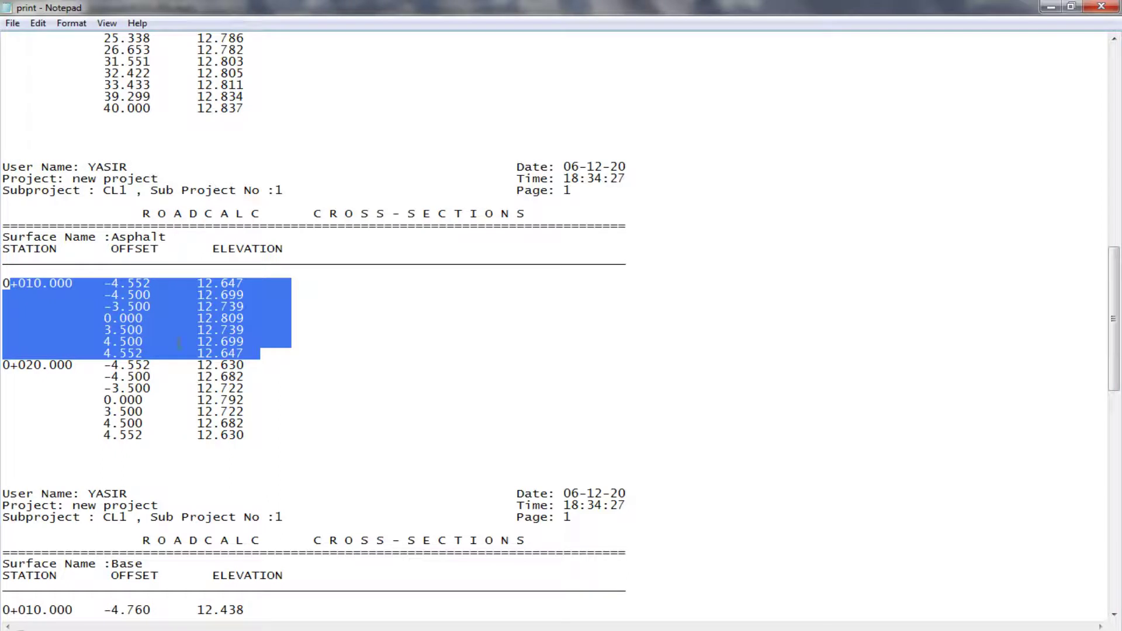
click(174, 330)
drag(3, 282, 276, 354)
click(27, 291)
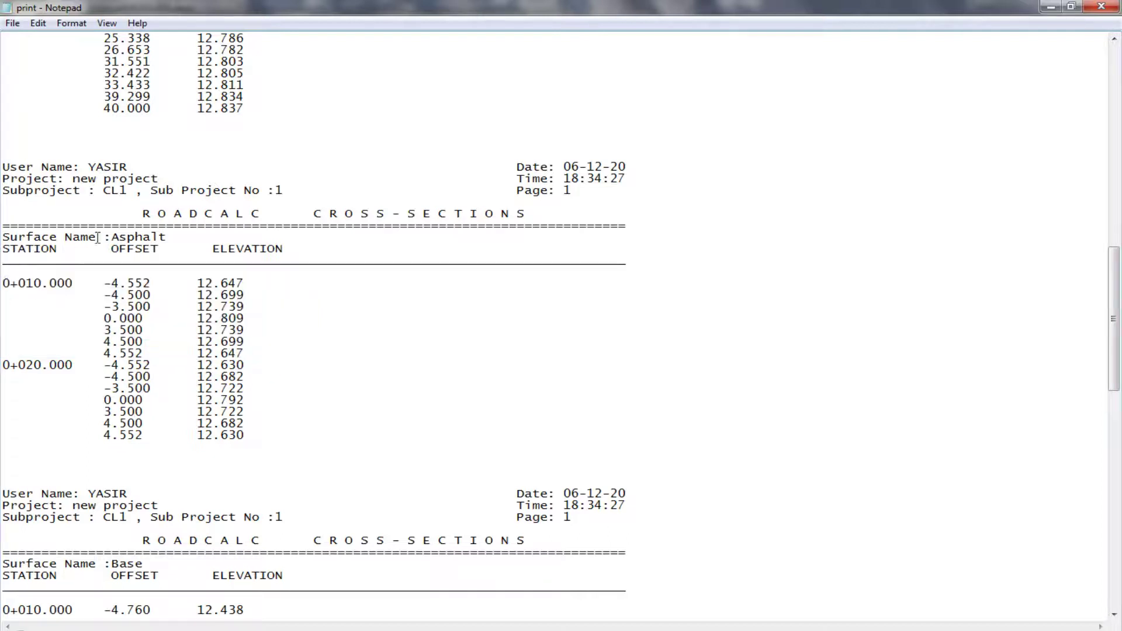
double_click(116, 248)
mouse_move(3, 283)
mouse_down()
mouse_move(245, 326)
mouse_move(232, 267)
mouse_move(244, 367)
mouse_move(247, 354)
mouse_up()
click(105, 320)
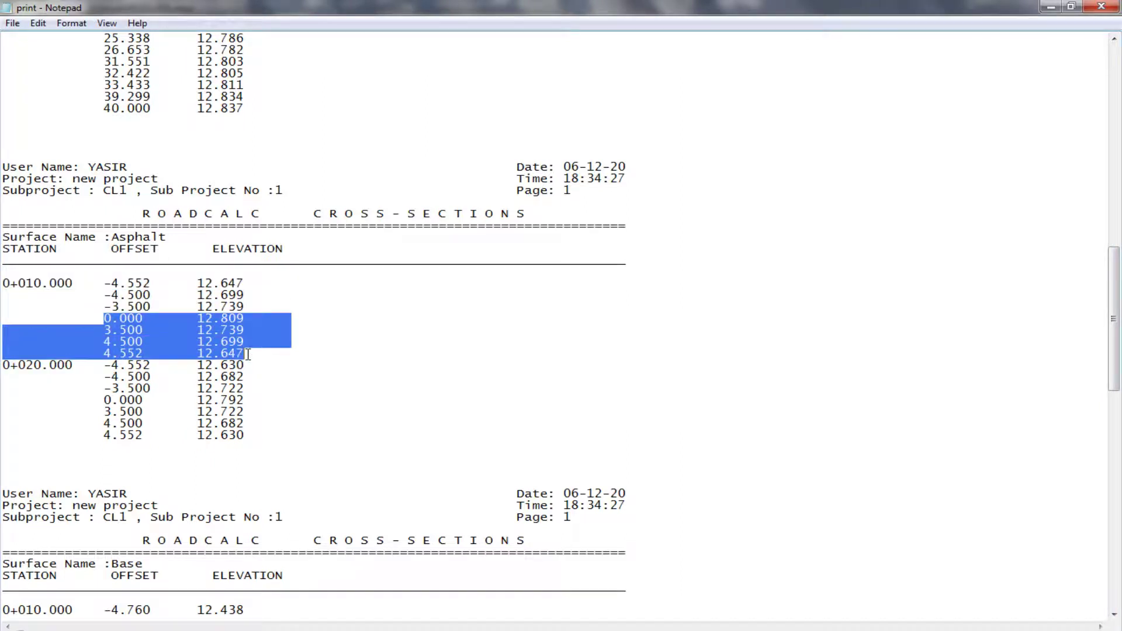
click(112, 365)
mouse_move(106, 401)
mouse_down()
mouse_move(234, 353)
mouse_move(240, 435)
mouse_up()
scroll(269, 440, down, 5)
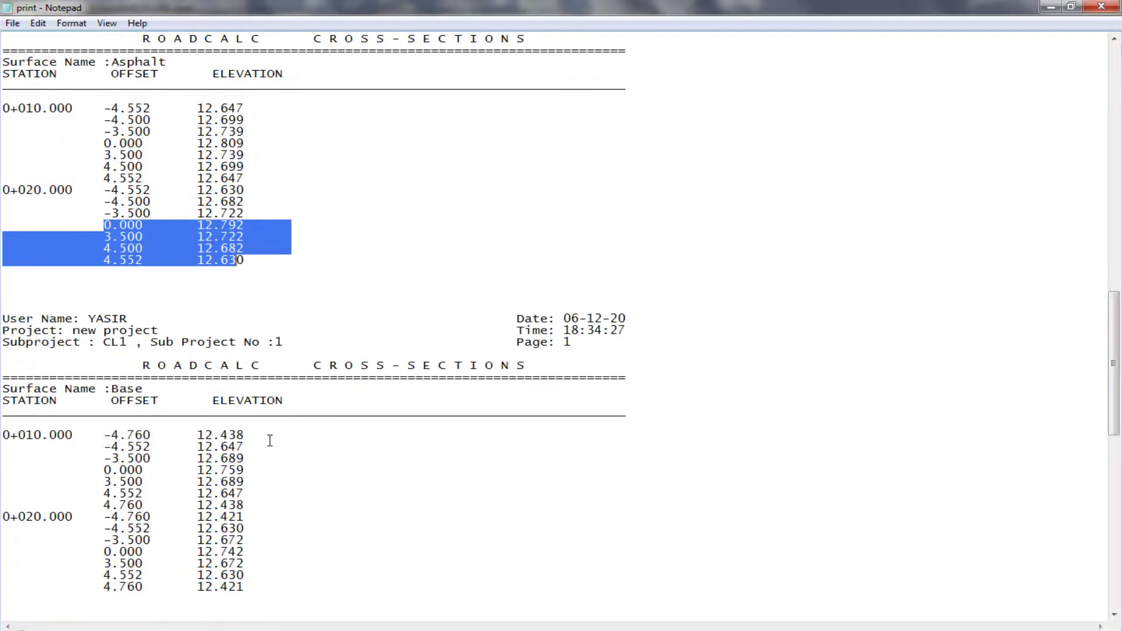
scroll(268, 438, down, 4)
click(95, 329)
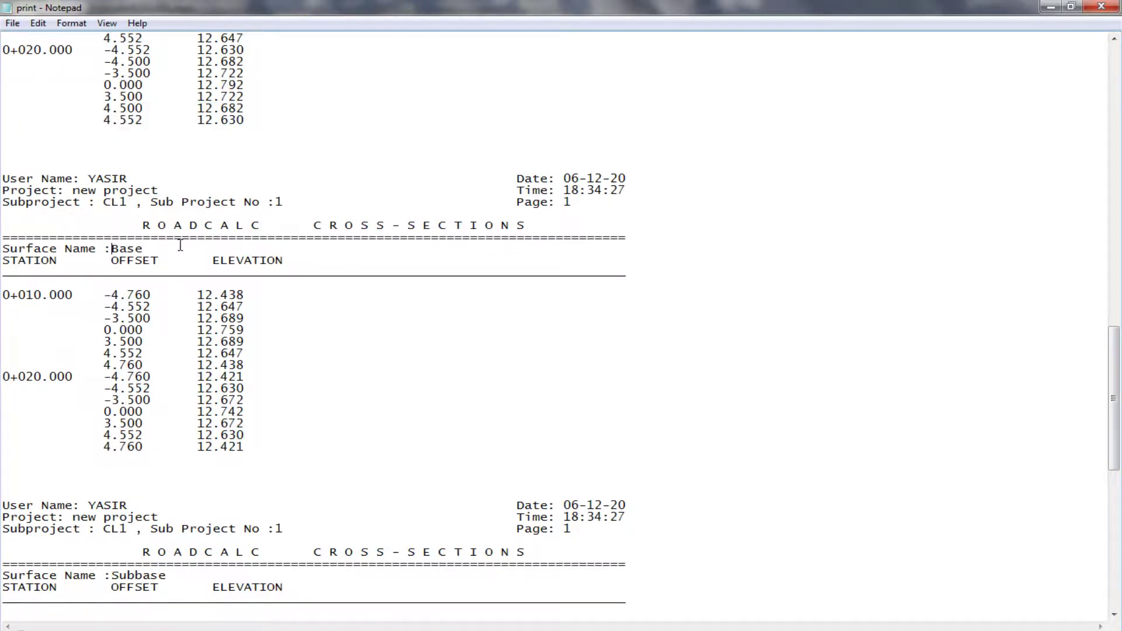
drag(103, 353, 205, 354)
scroll(207, 374, down, 4)
scroll(207, 384, down, 4)
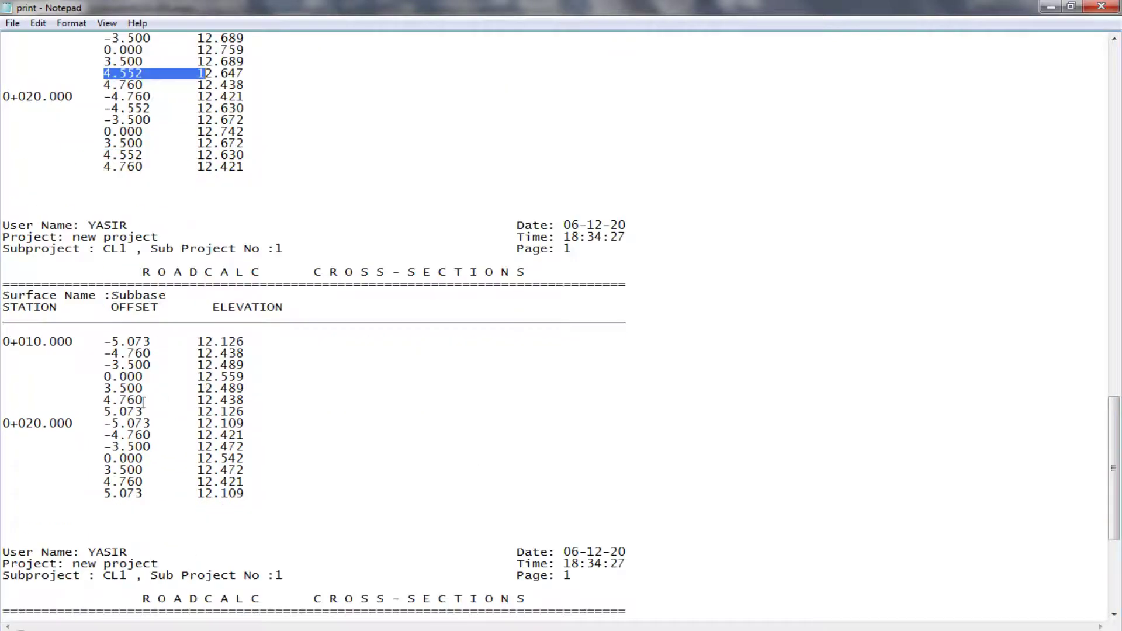
click(120, 411)
scroll(120, 314, down, 6)
scroll(210, 356, down, 2)
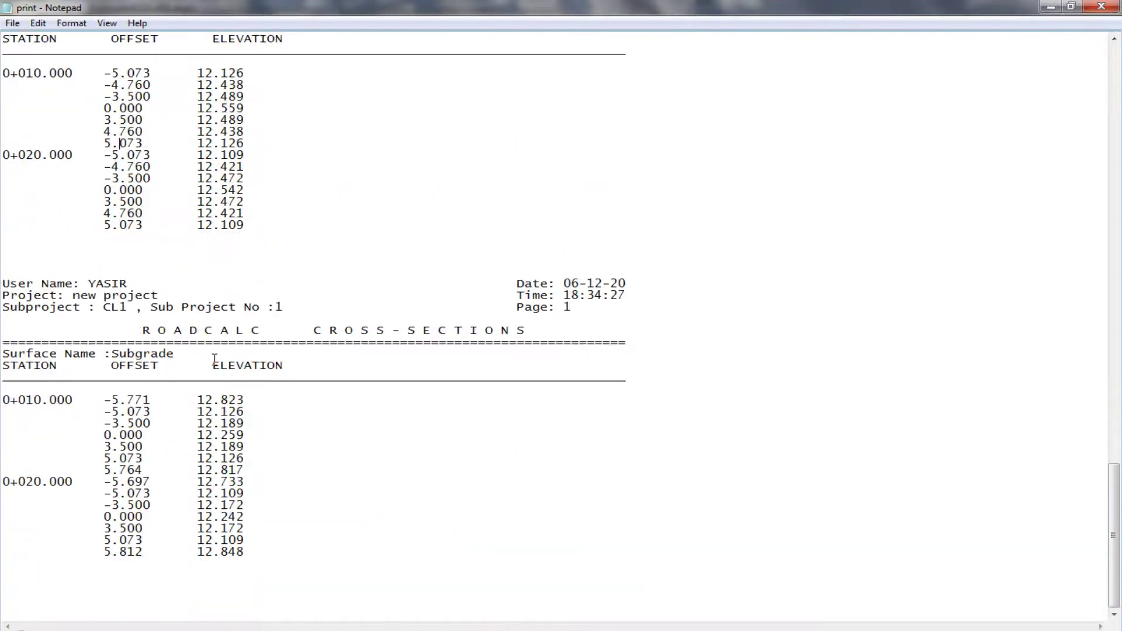
click(157, 462)
drag(119, 474, 293, 471)
click(167, 494)
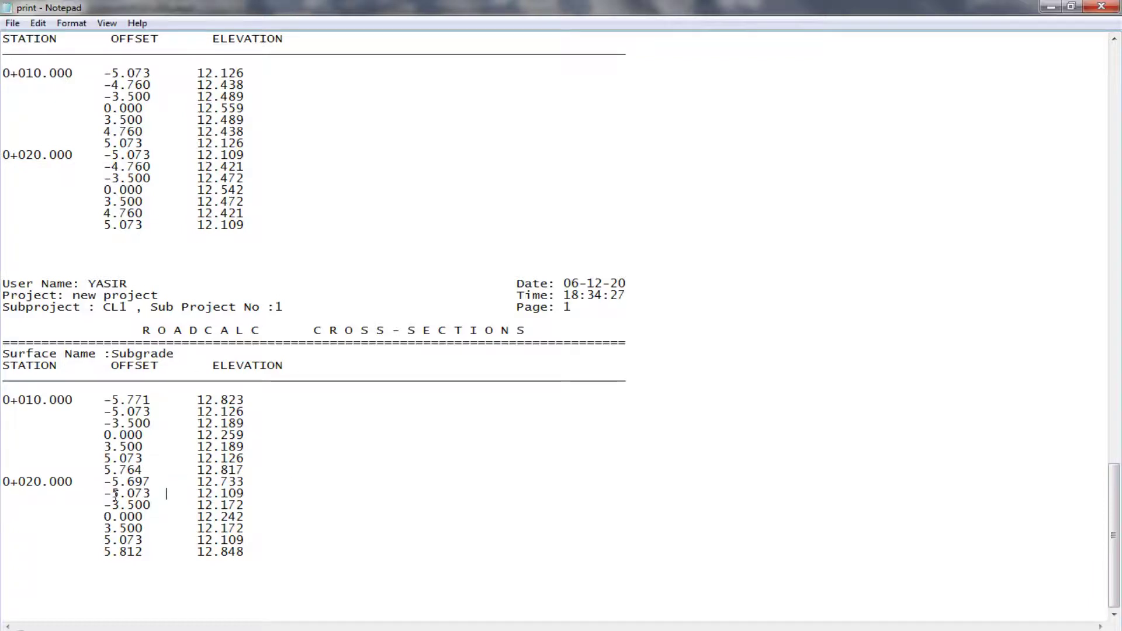
Step: Review the print.txt cross-section report in Notepad and select all of its text
scroll(271, 519, up, 6)
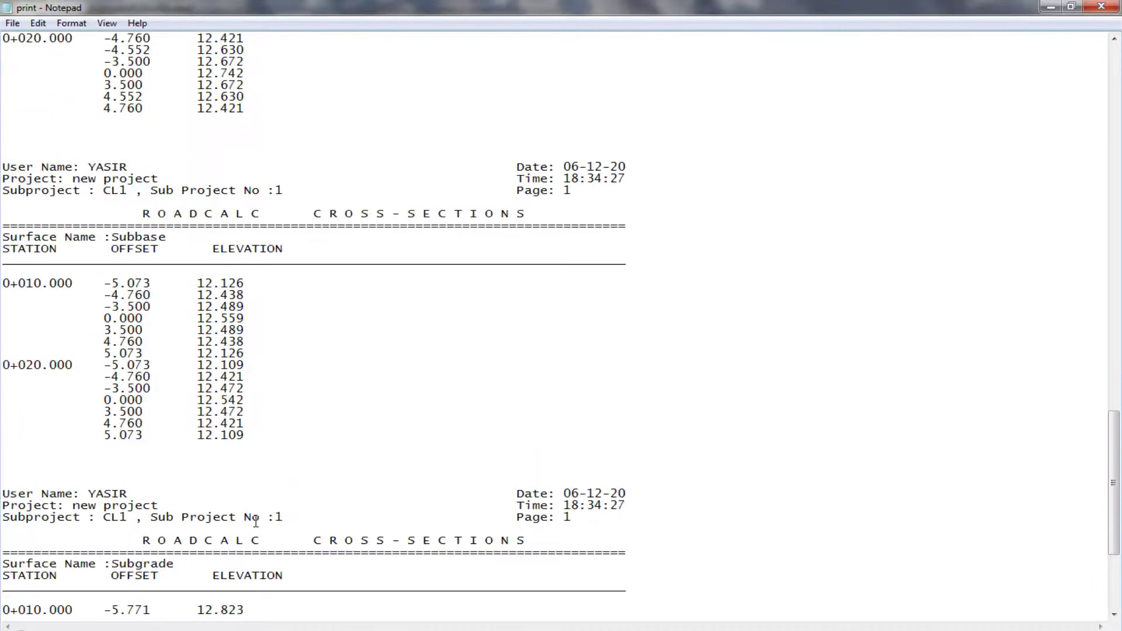
scroll(233, 409, up, 6)
scroll(135, 156, up, 6)
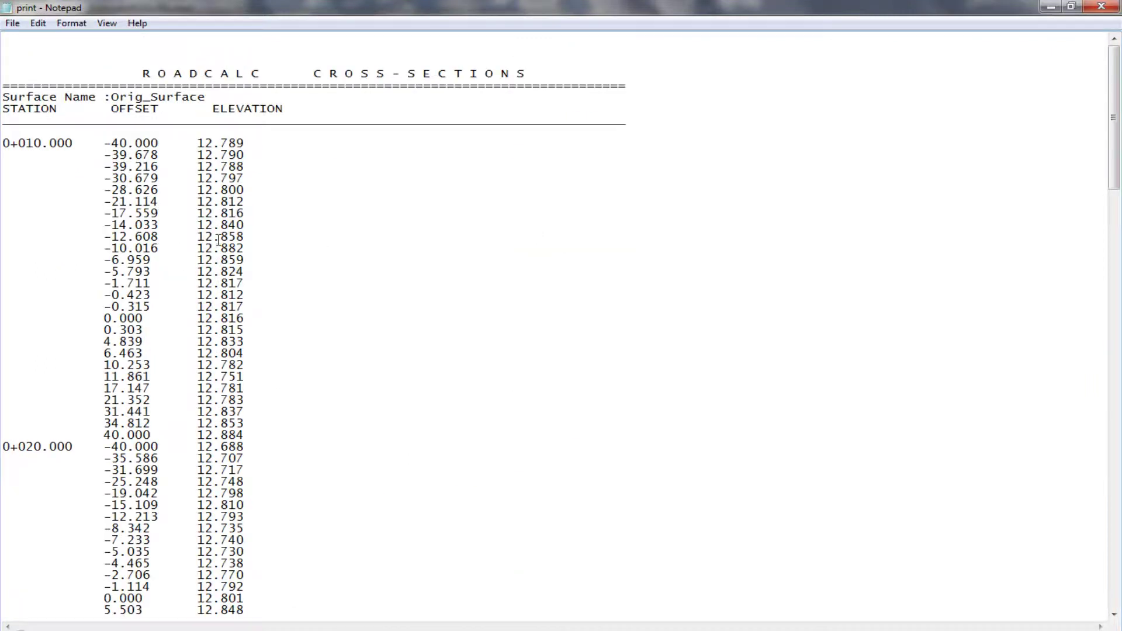
scroll(138, 202, down, 7)
scroll(175, 263, down, 6)
scroll(221, 339, down, 2)
scroll(221, 339, down, 1)
scroll(221, 339, down, 4)
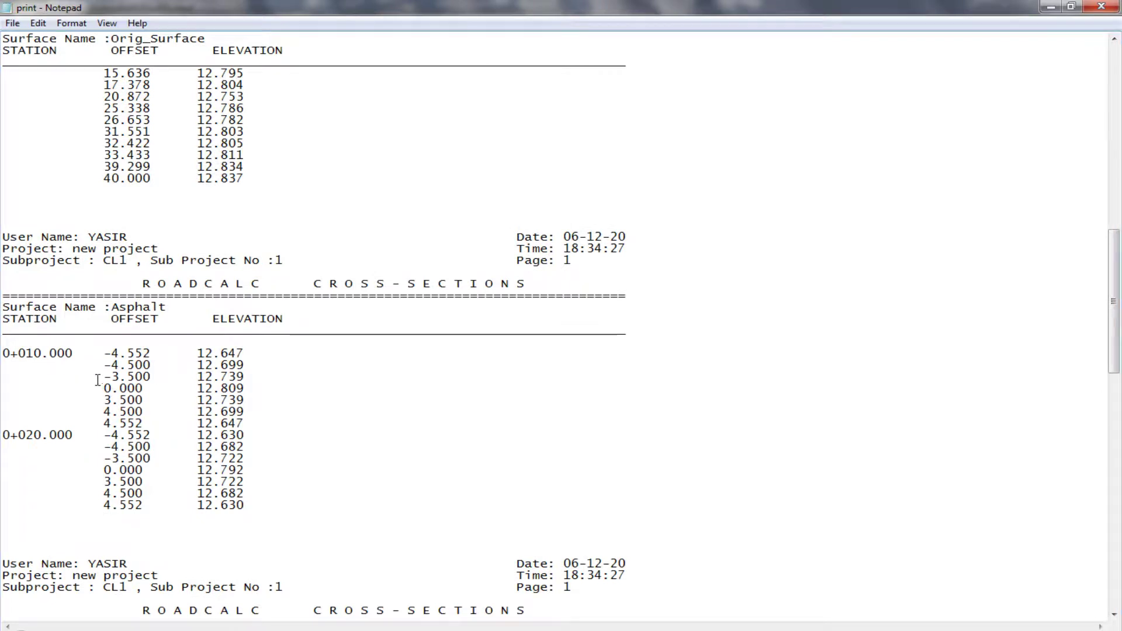
drag(98, 364, 266, 356)
scroll(269, 355, up, 9)
scroll(269, 354, up, 6)
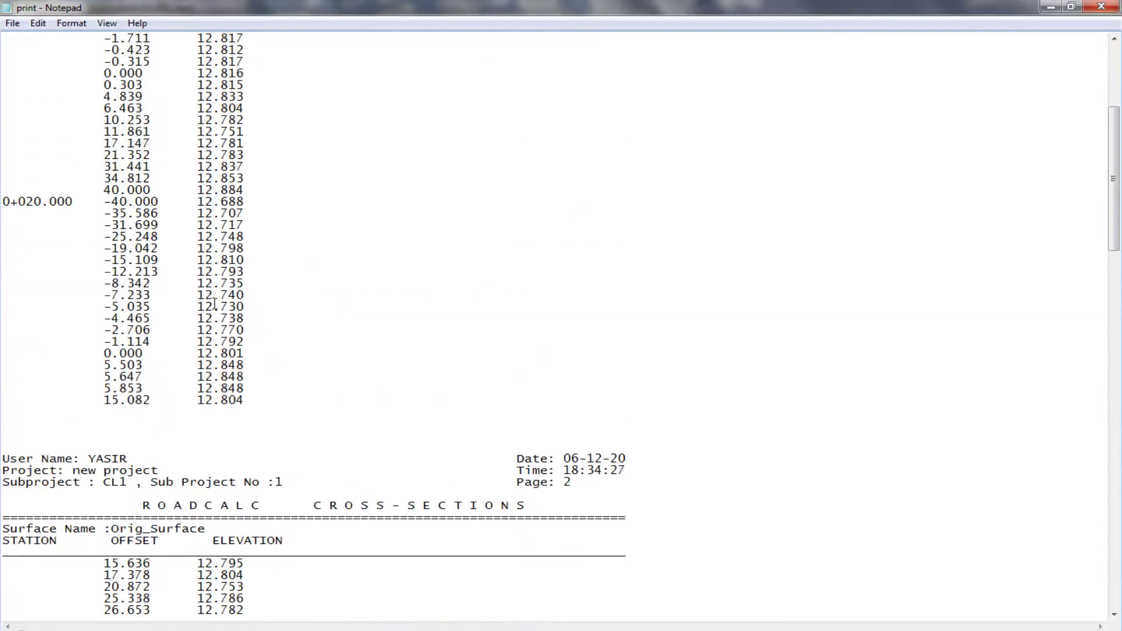
scroll(214, 301, up, 7)
scroll(167, 218, down, 10)
scroll(176, 245, up, 1)
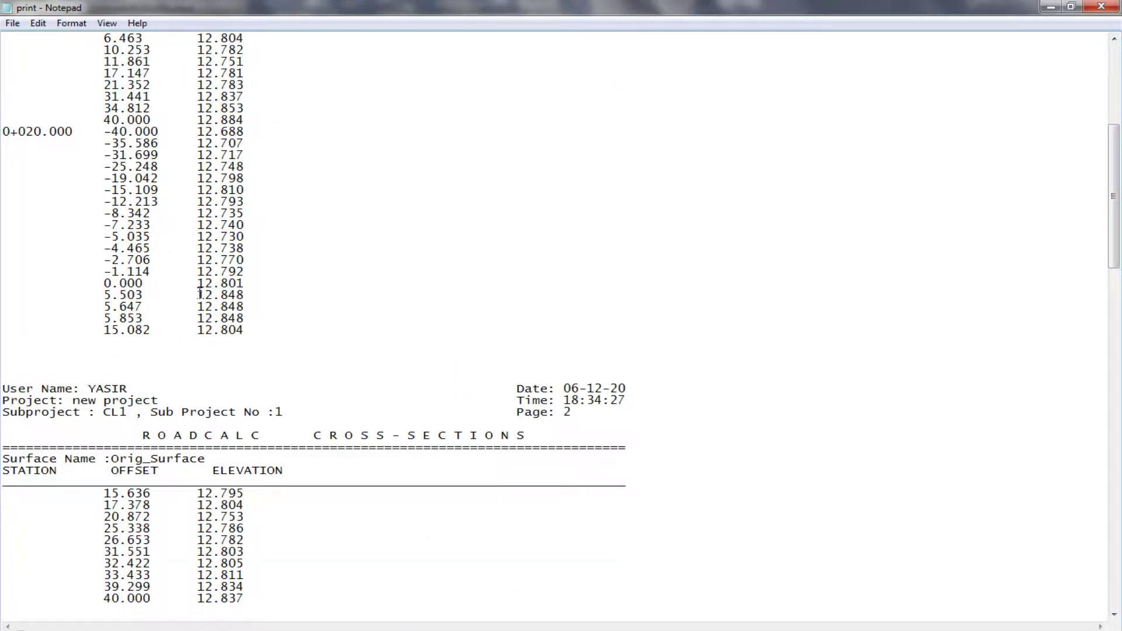
key(ctrl+a)
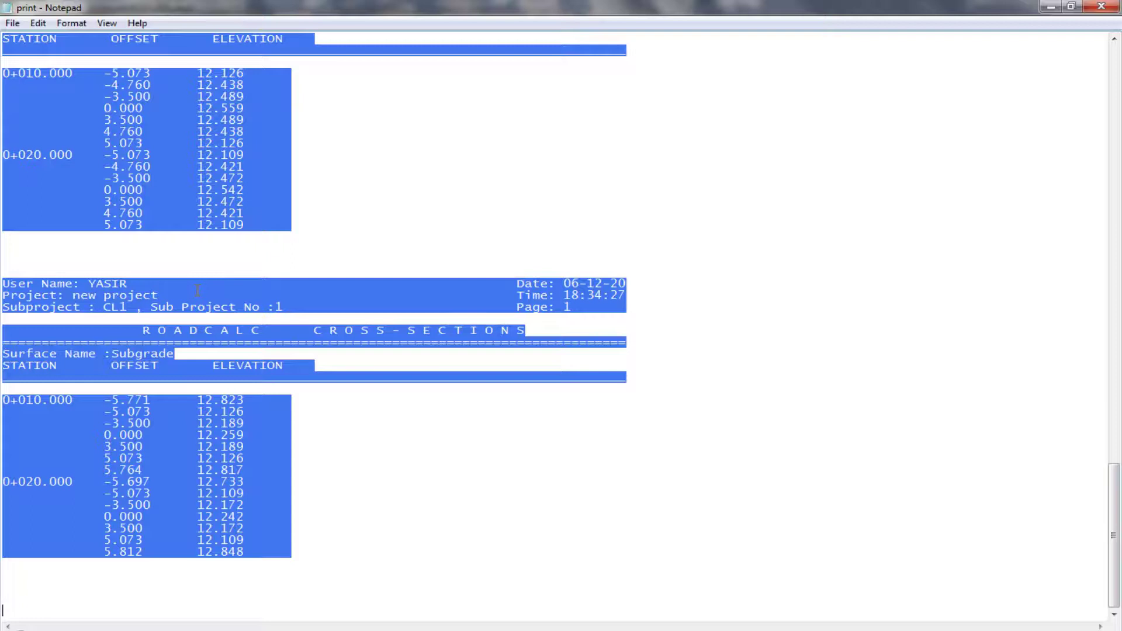
key(super)
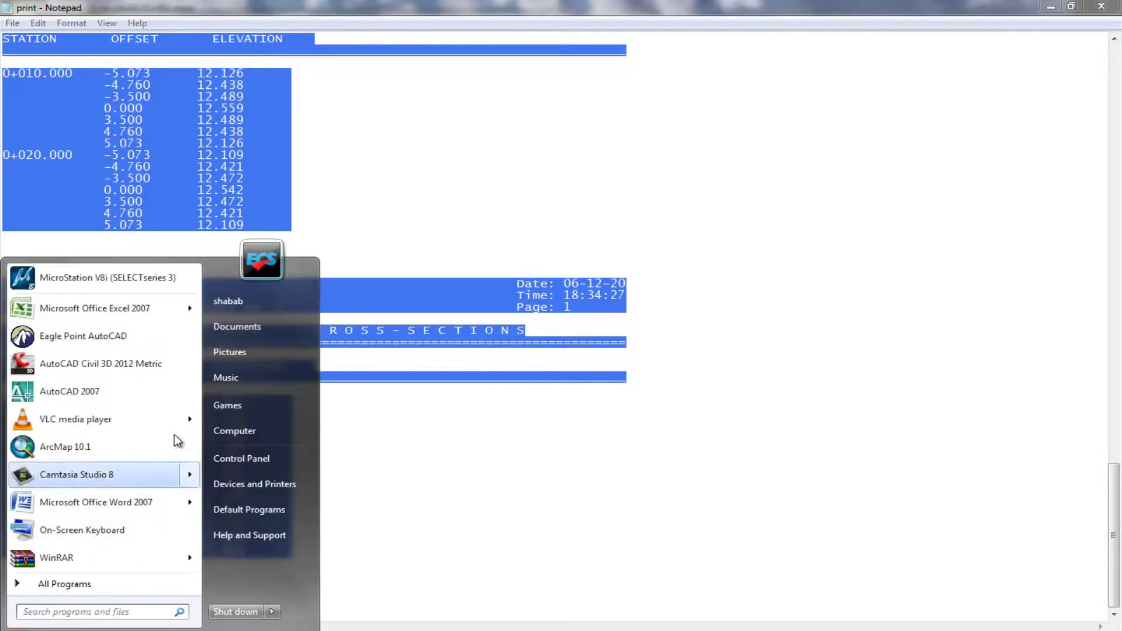
Step: Launch Excel 2007, paste the report into A1 and widen column A
click(118, 318)
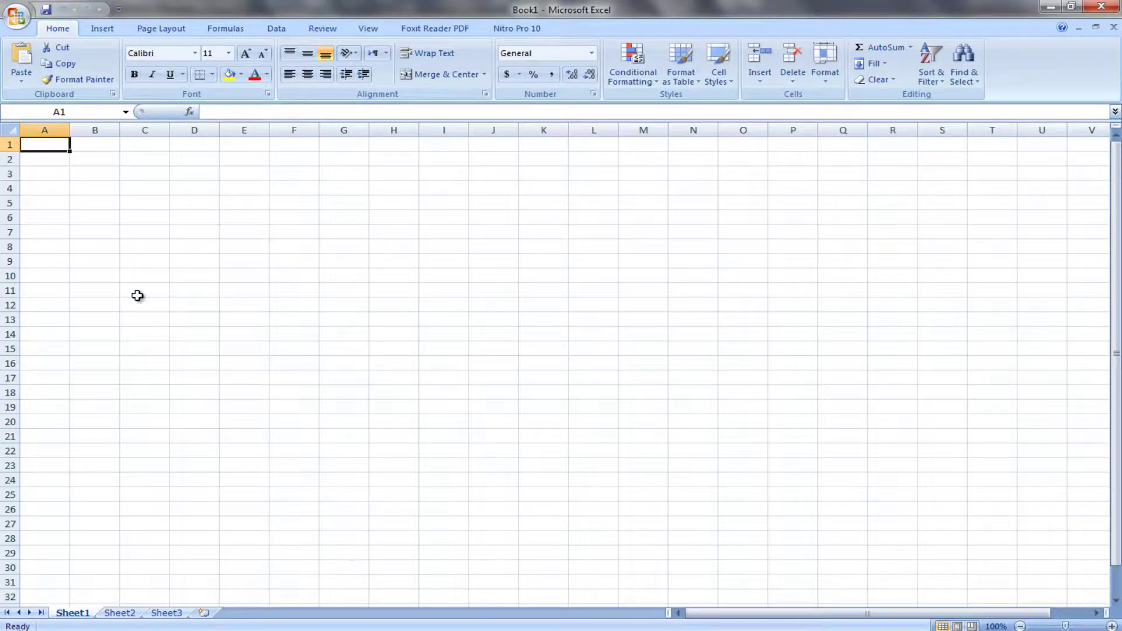
click(21, 59)
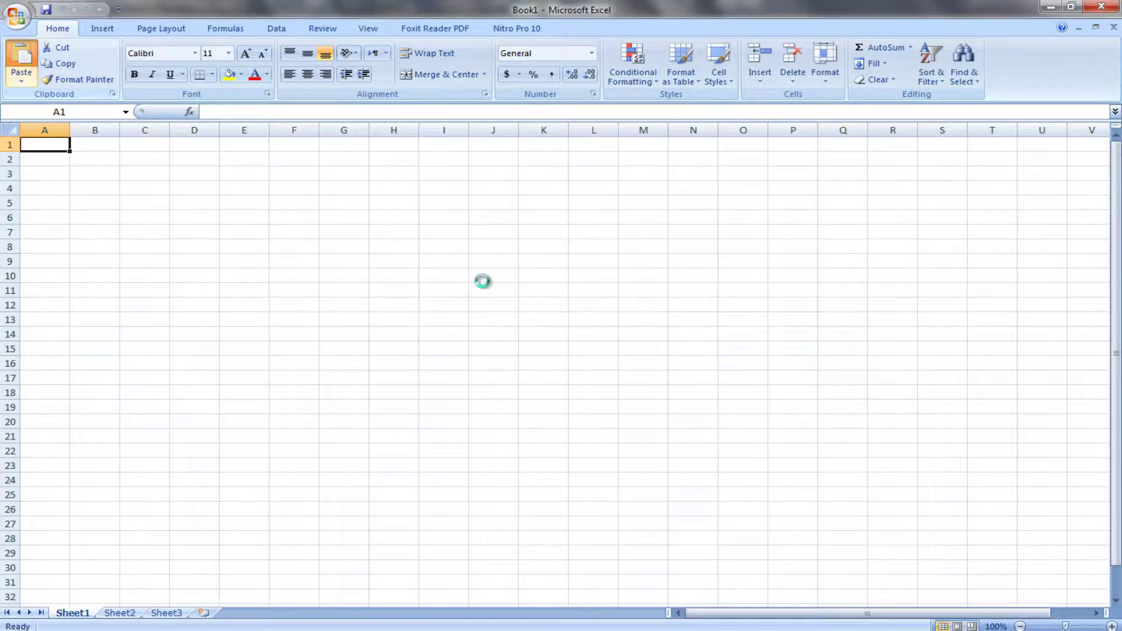
click(348, 301)
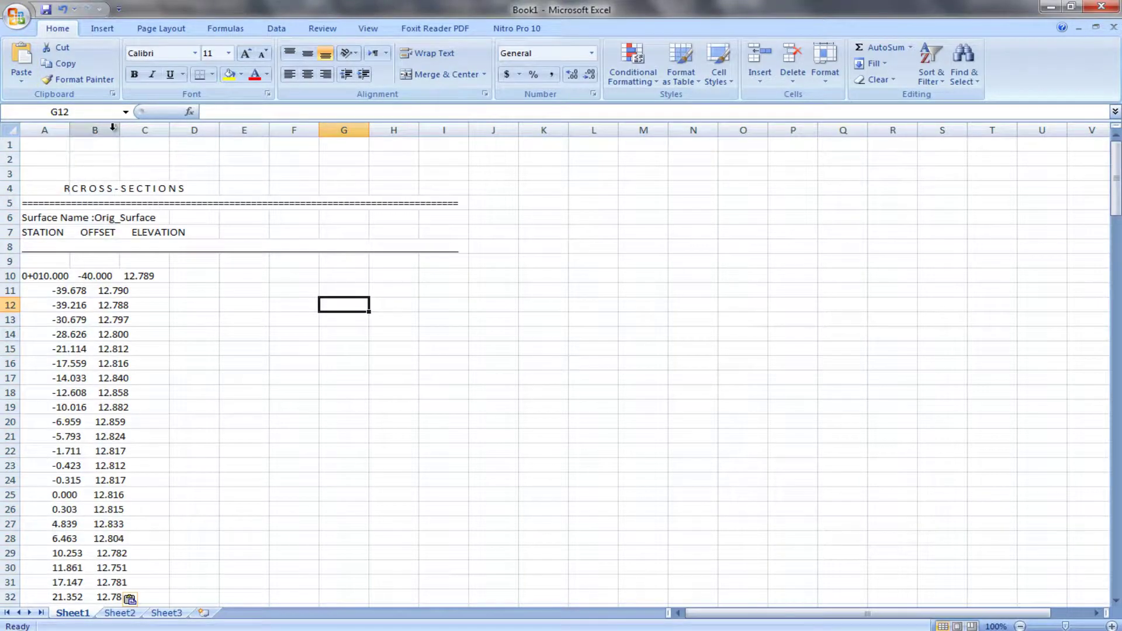
drag(95, 130, 195, 130)
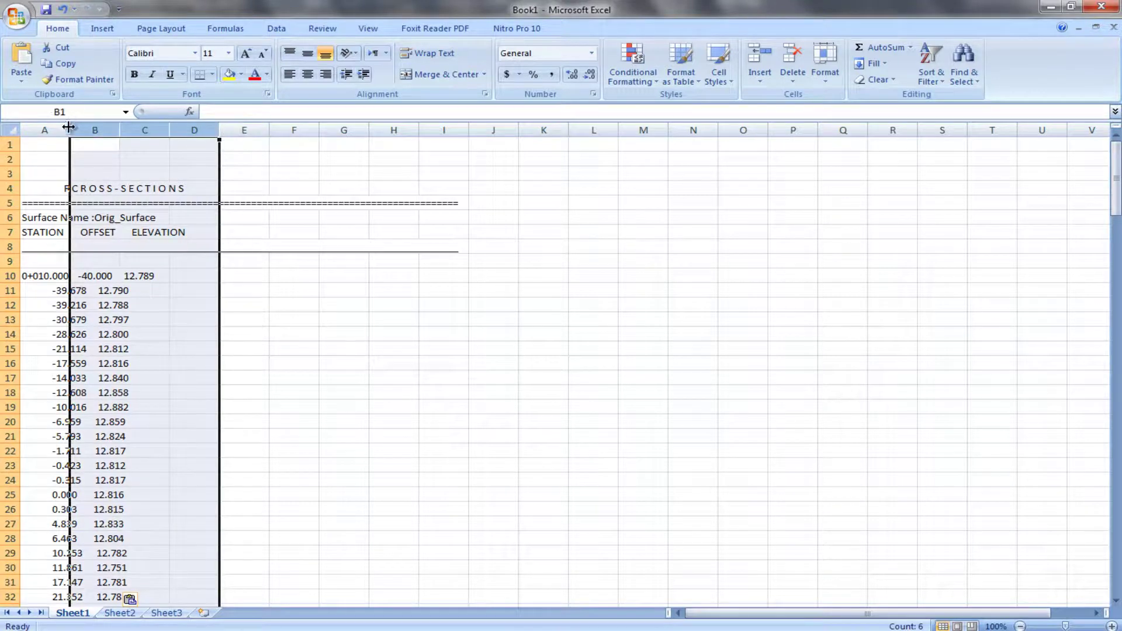
drag(69, 130, 205, 130)
drag(413, 221, 421, 233)
Step: Look through the pasted rows, then close Excel without saving the workbook
click(102, 306)
scroll(111, 316, down, 6)
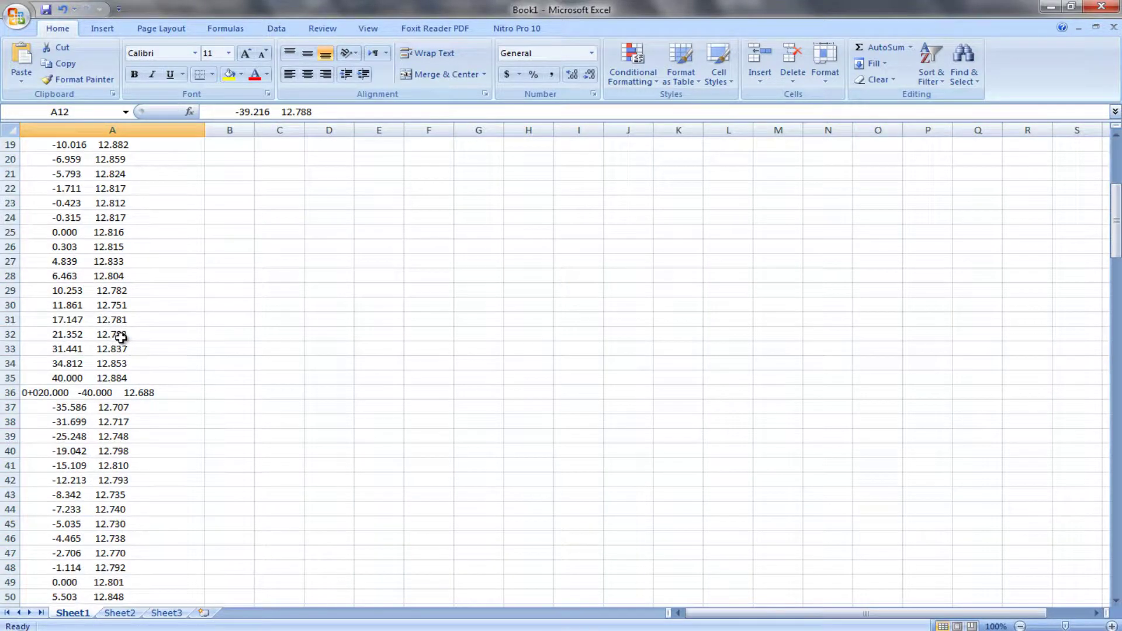
scroll(120, 334, down, 4)
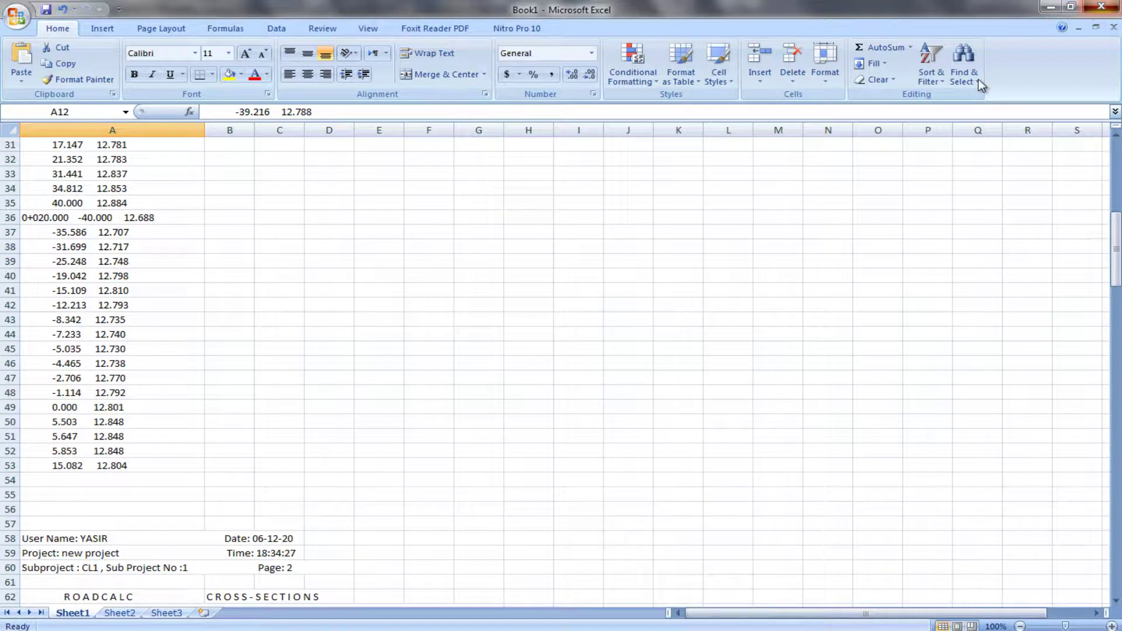
click(1101, 6)
click(562, 362)
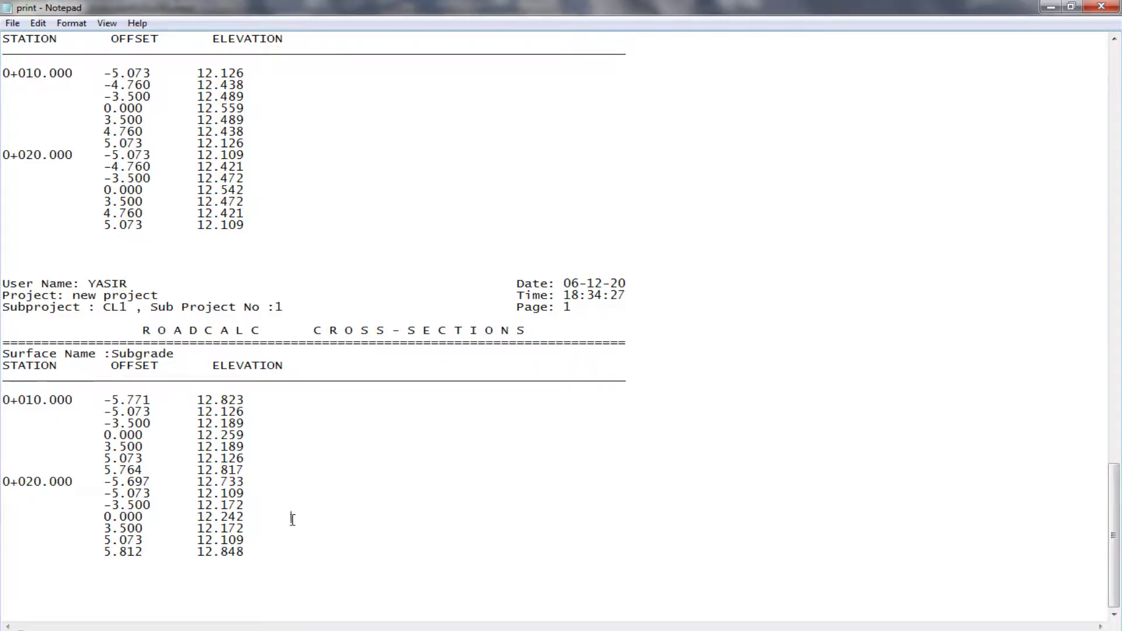
Step: Delete all text from print.txt, then close Notepad and save the empty file
key(ctrl+a)
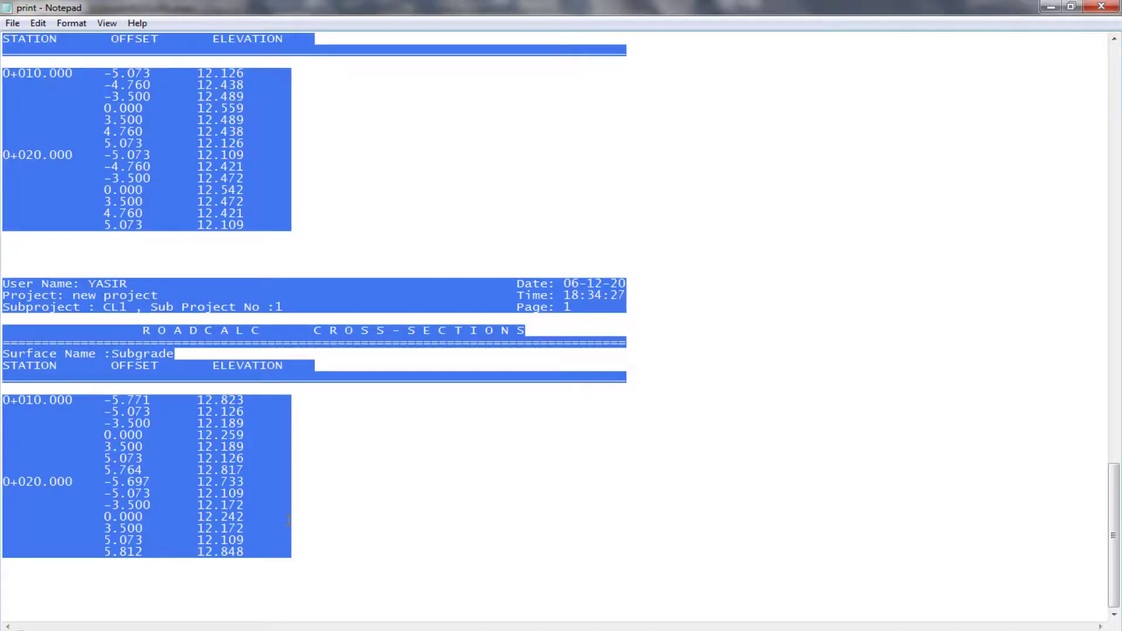
key(Delete)
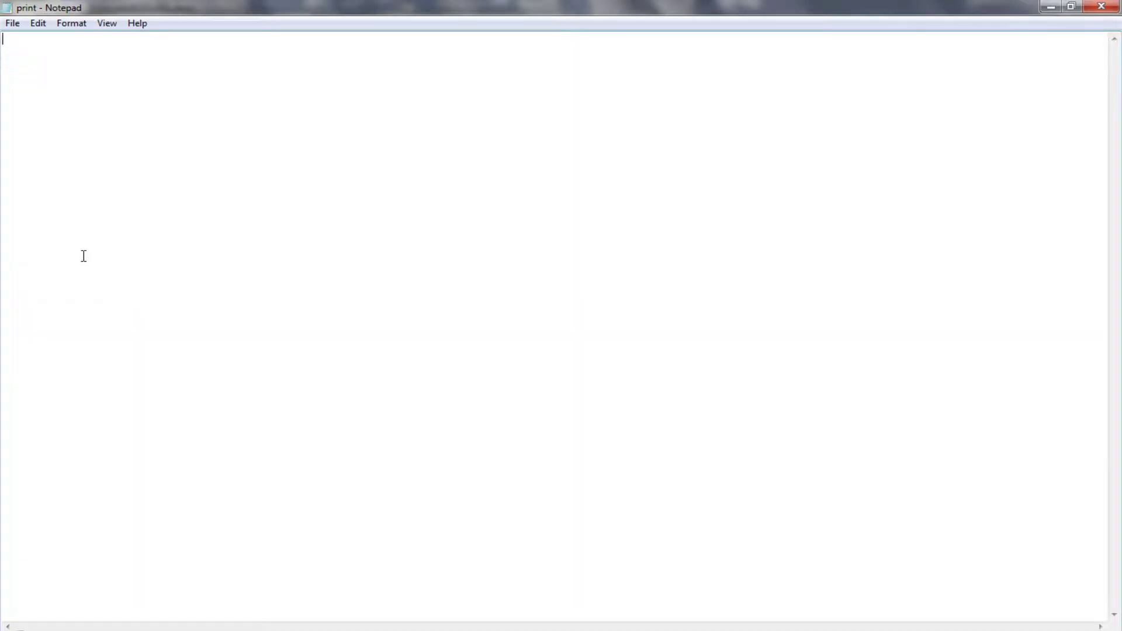
click(1101, 6)
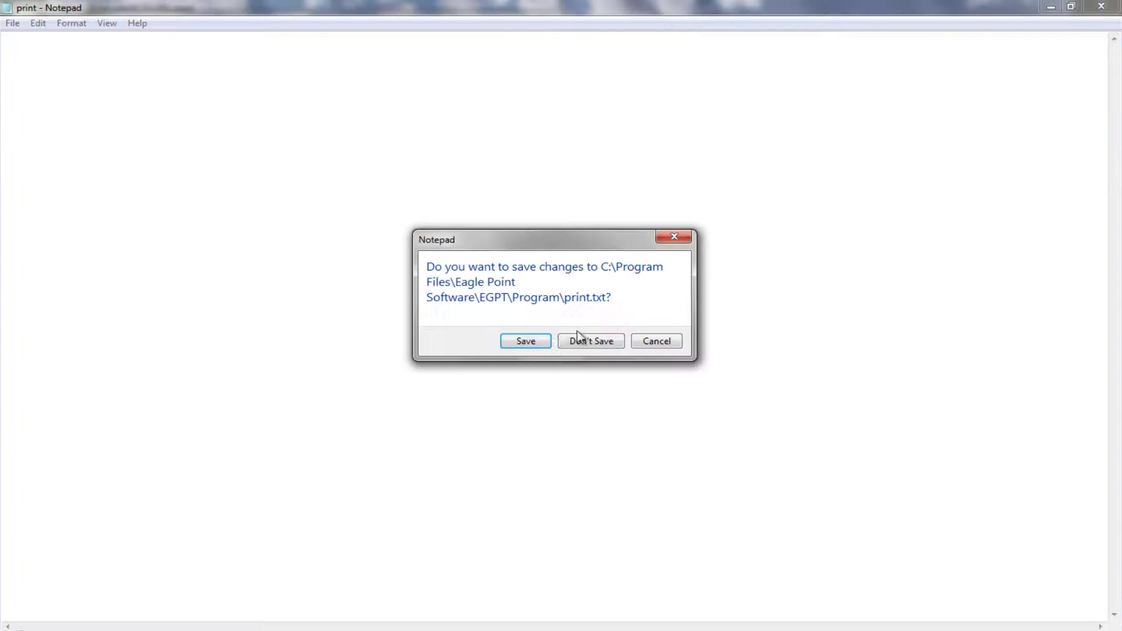
click(523, 342)
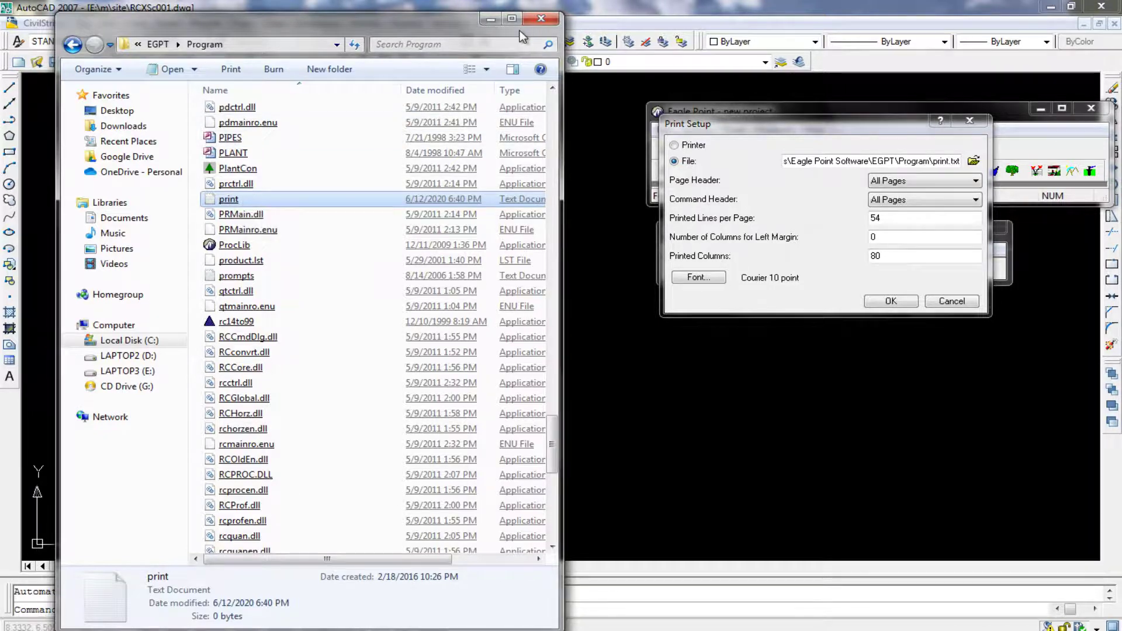
Step: Close Explorer, cancel Print Setup and switch to the new.DWG drawing
click(535, 20)
click(966, 302)
drag(924, 377, 528, 431)
click(450, 22)
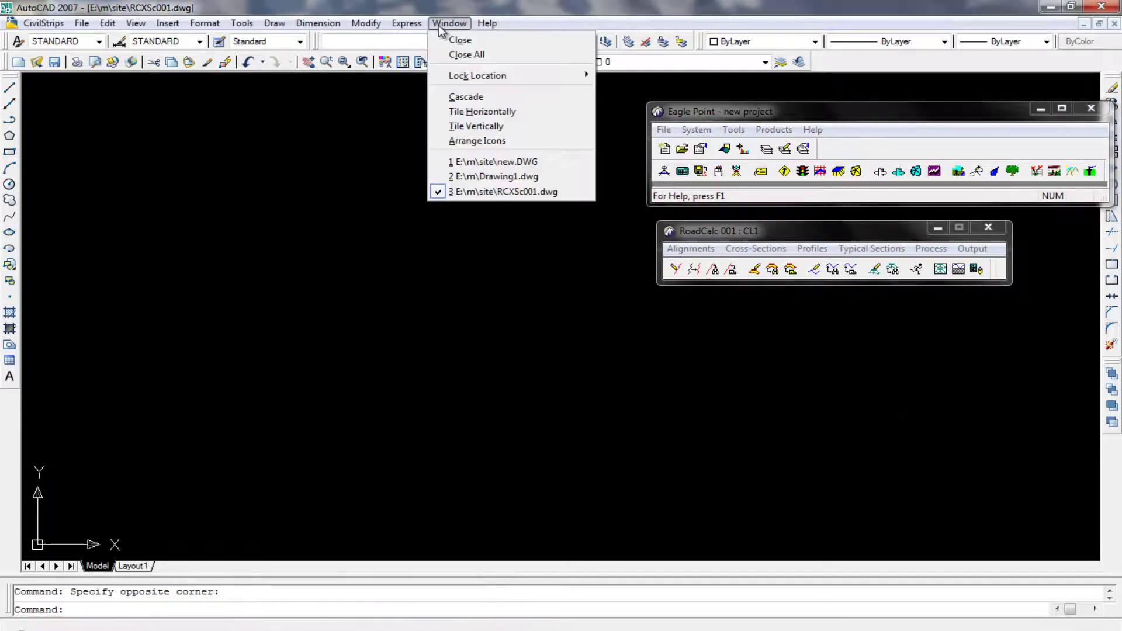
click(476, 161)
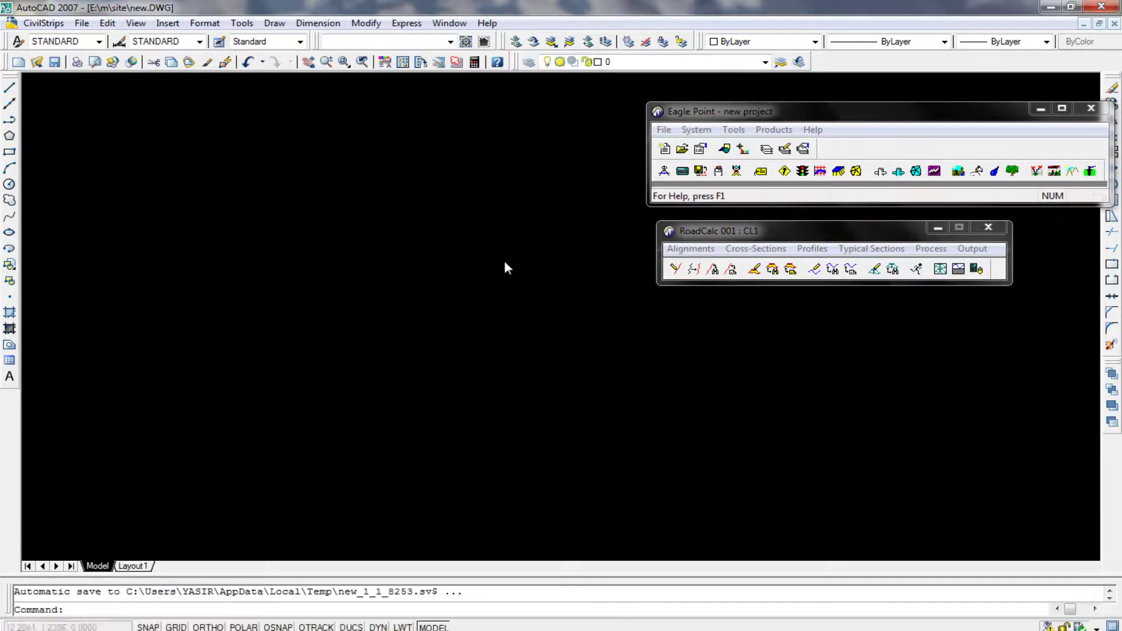
scroll(535, 351, down, 2)
scroll(563, 331, down, 2)
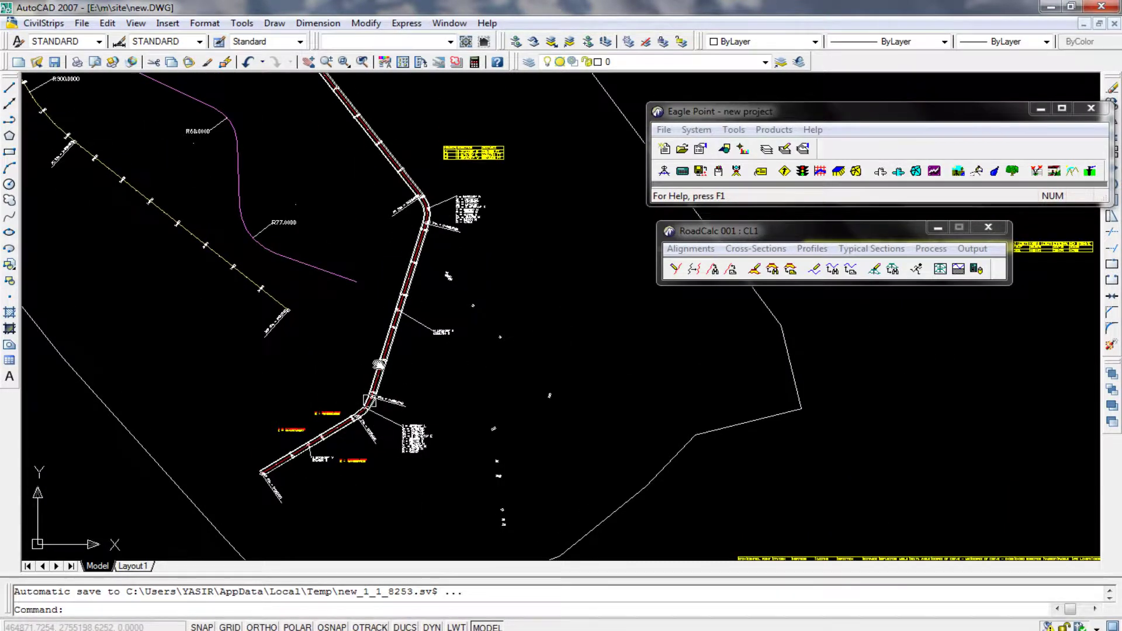
scroll(432, 360, up, 3)
middle_drag(488, 442, 509, 359)
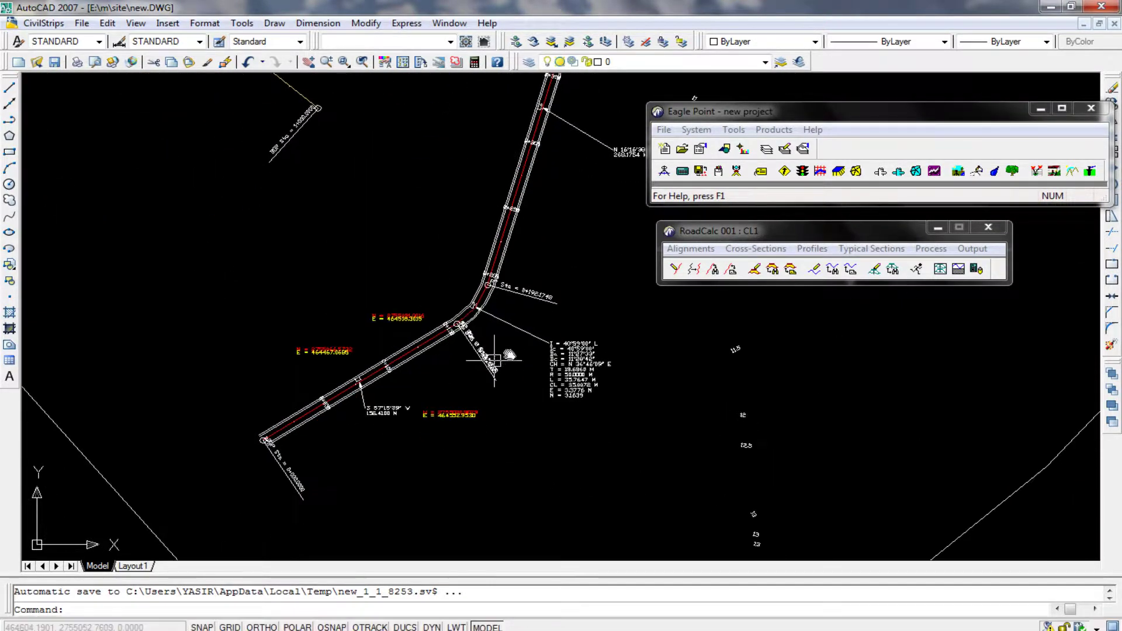
Step: Open the cross-section report generator, select Orig_Surface, then cancel it
click(760, 251)
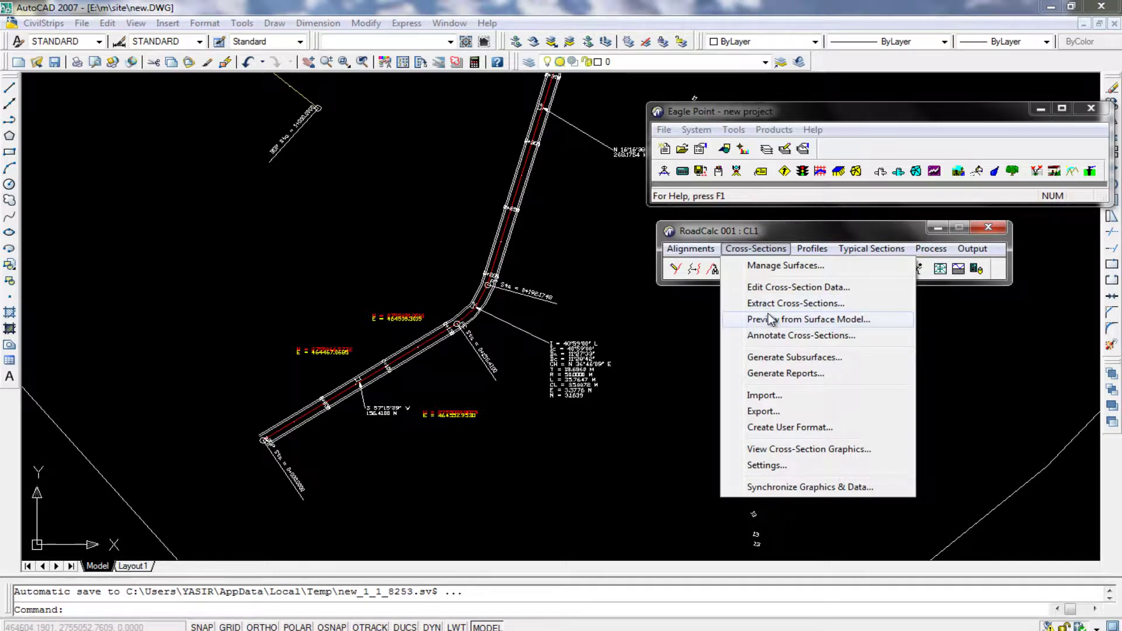
click(965, 250)
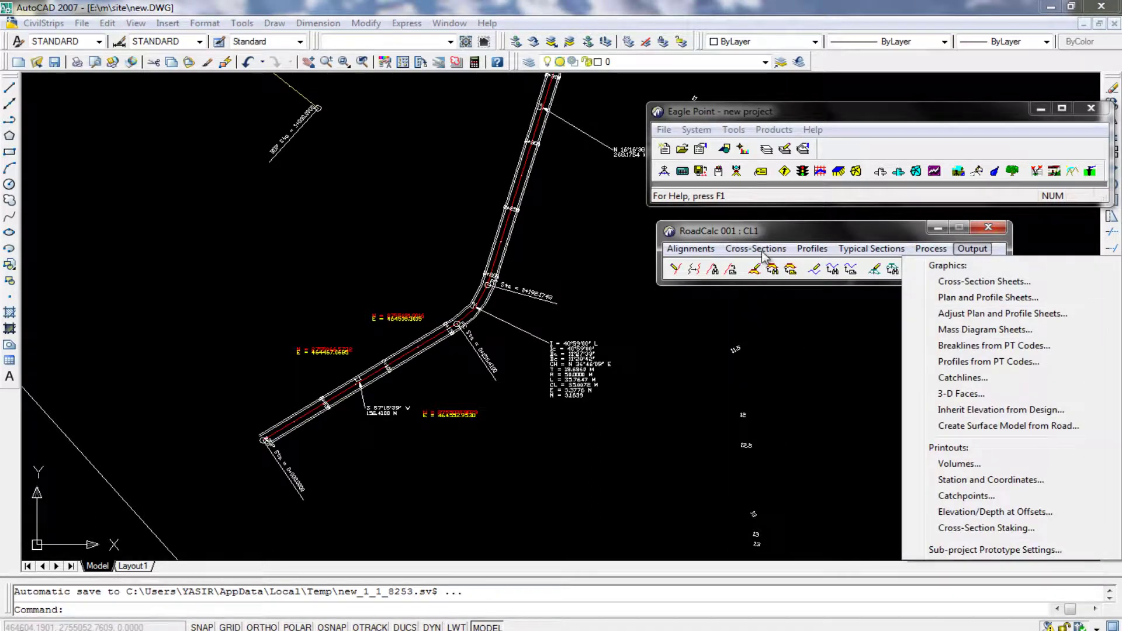
click(760, 249)
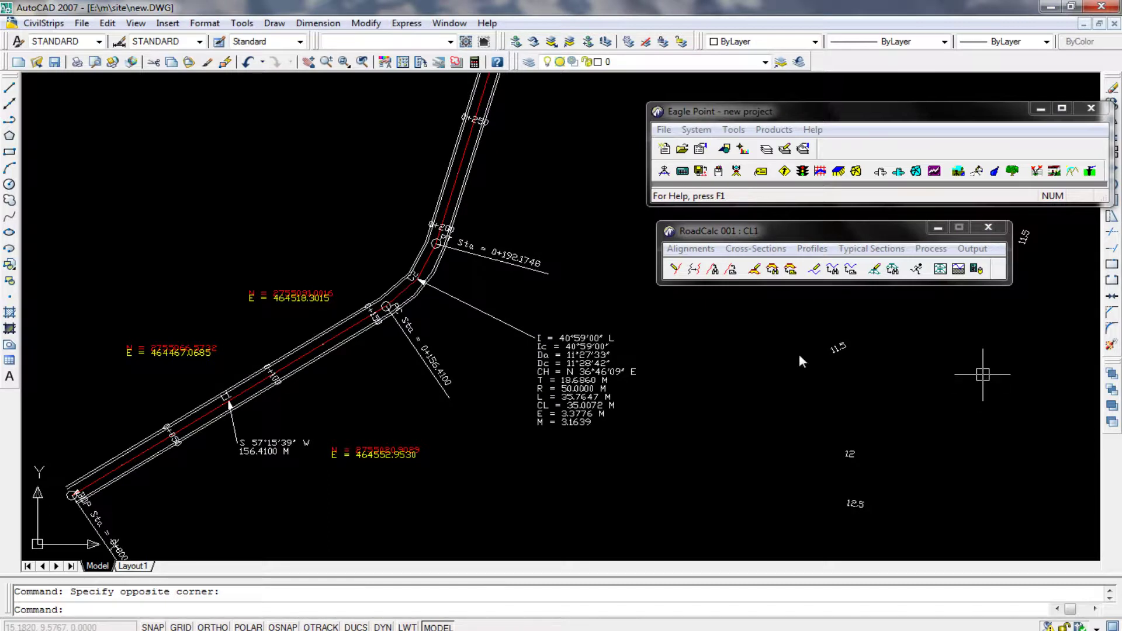
click(751, 248)
click(751, 248)
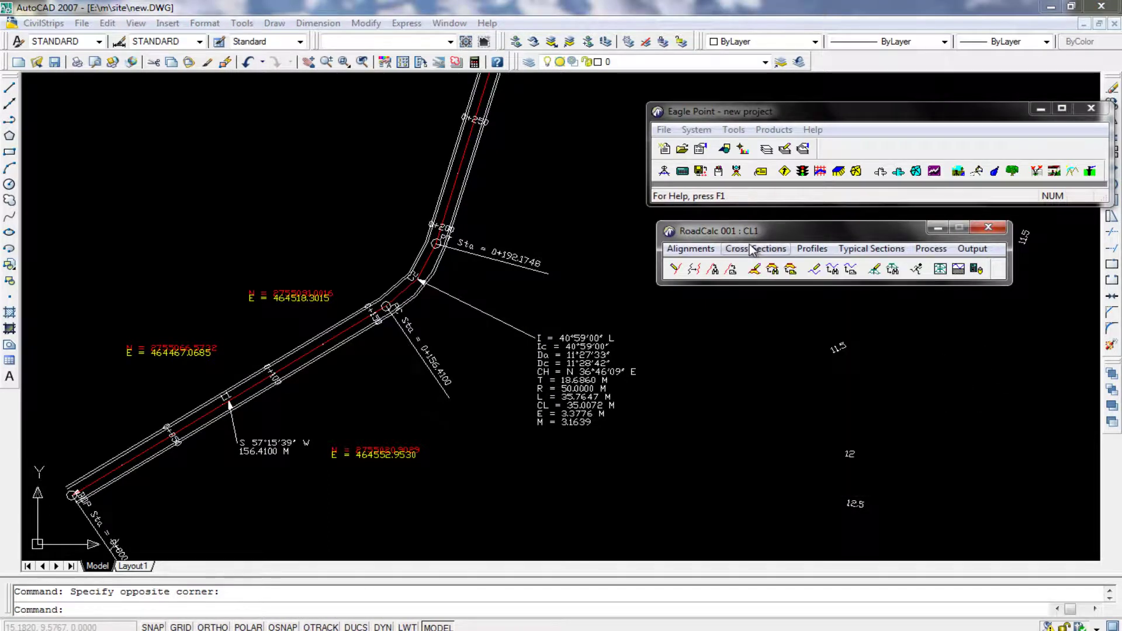
click(752, 249)
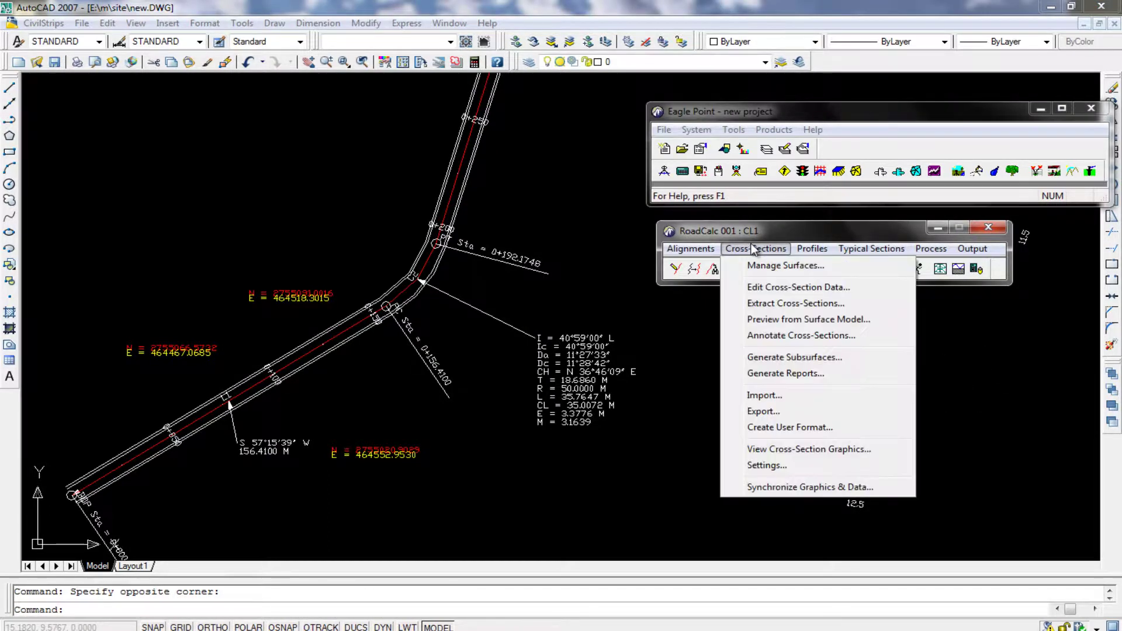
click(784, 373)
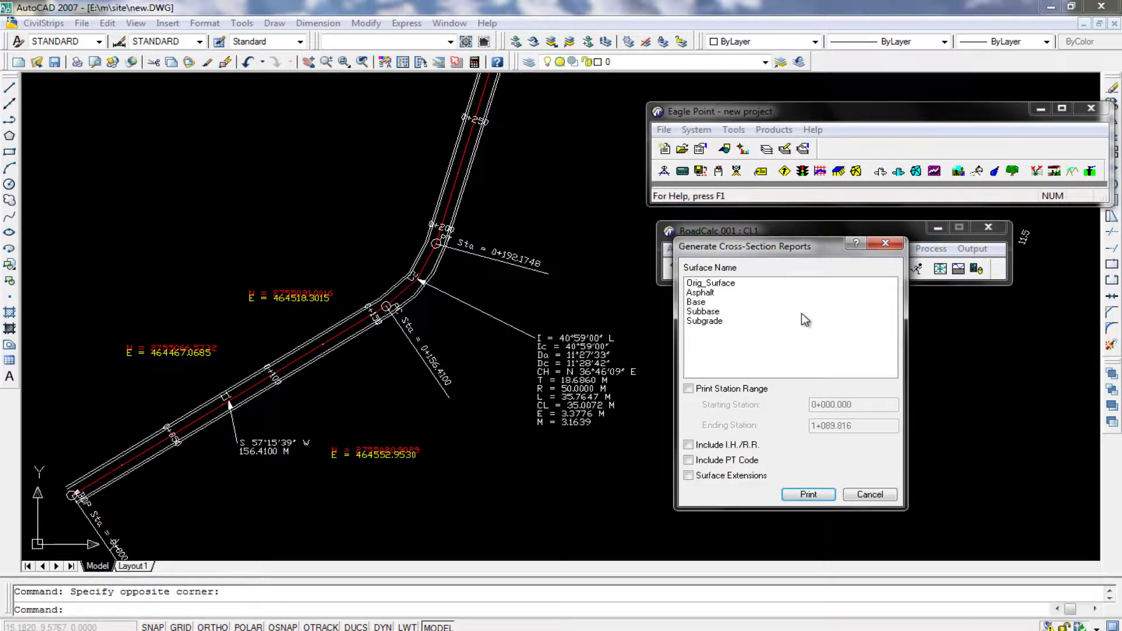
click(728, 284)
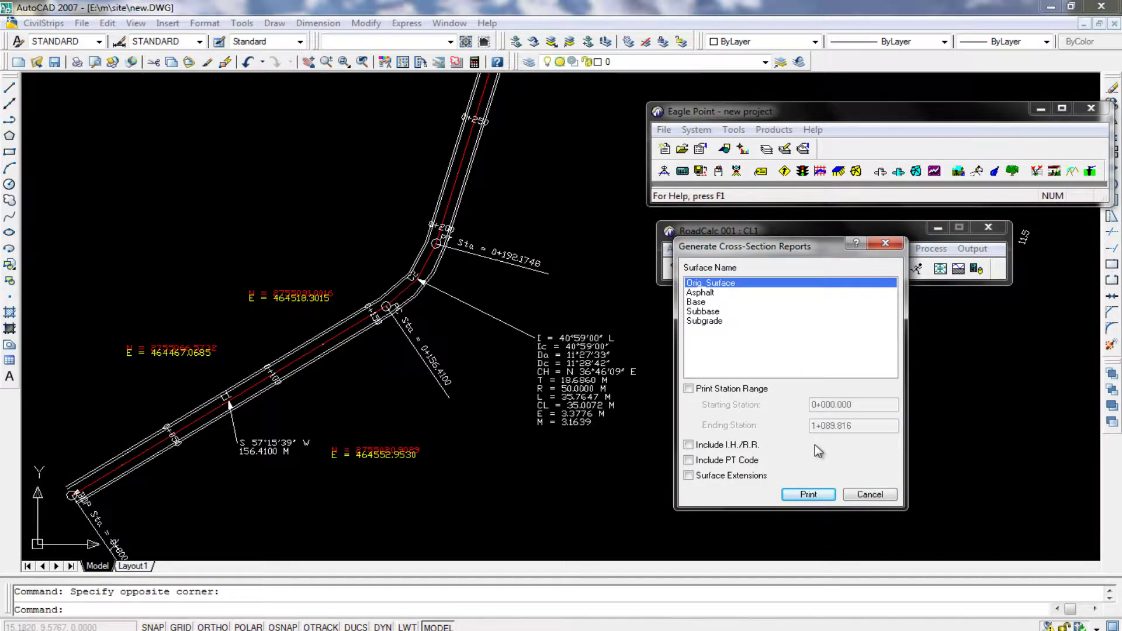
click(870, 495)
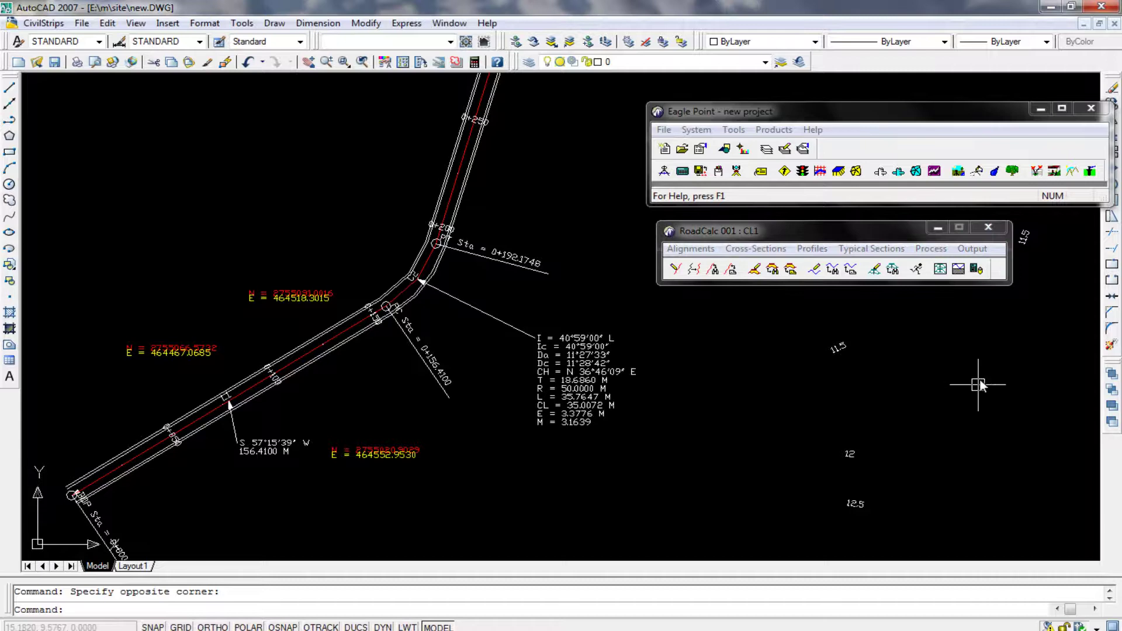
Step: Reopen the report generator, pick Orig_Surface again and cancel once more
click(751, 249)
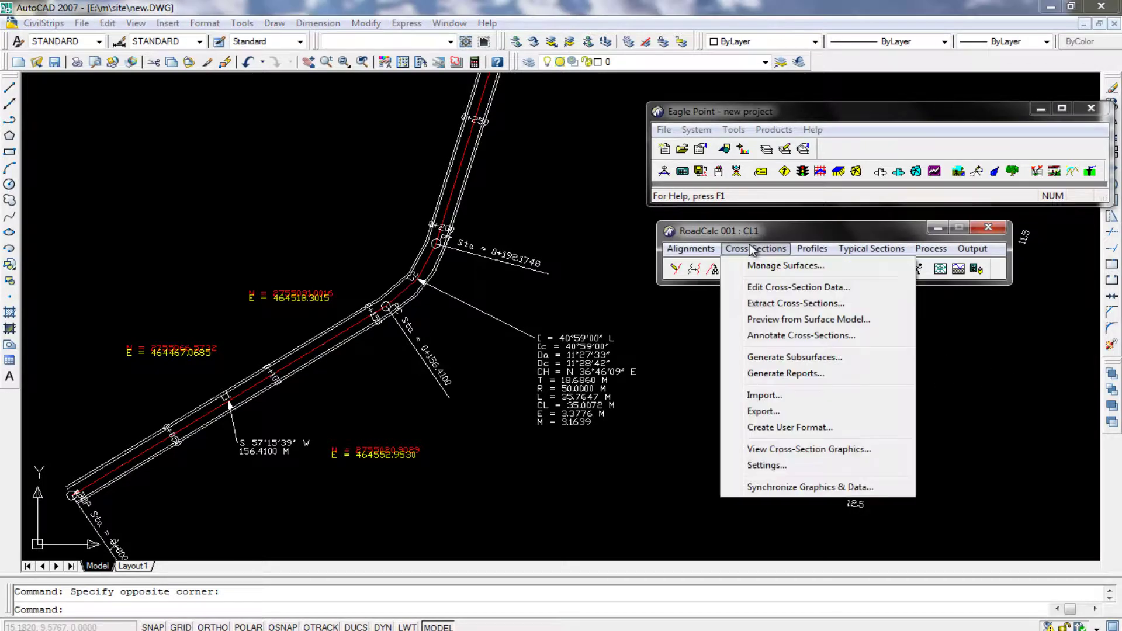
click(751, 249)
click(751, 249)
click(789, 374)
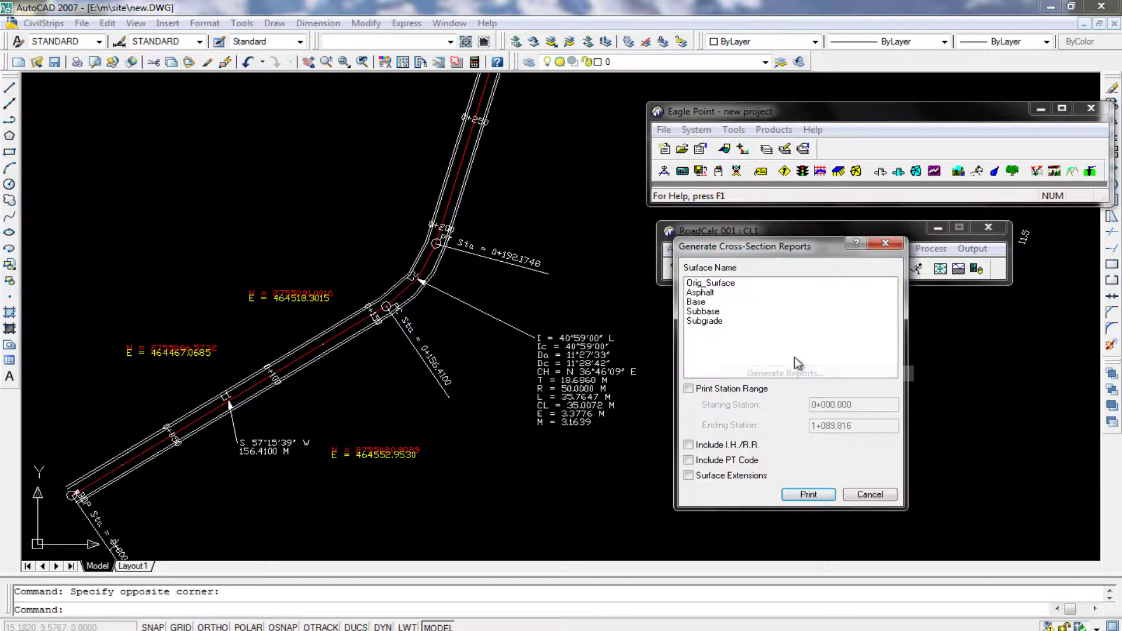
click(729, 286)
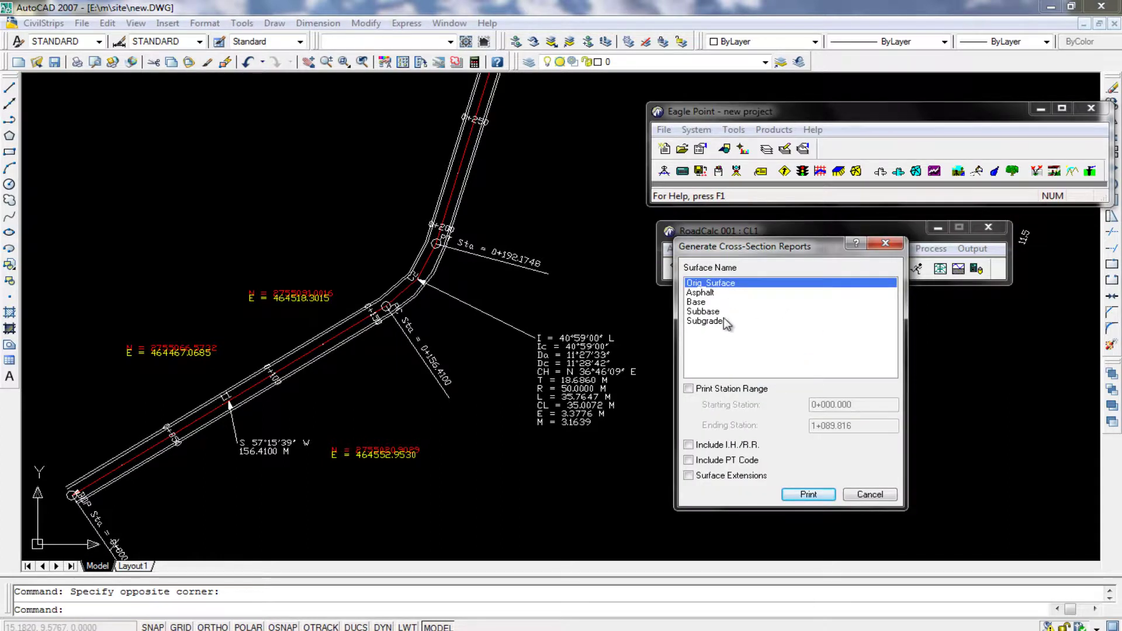
click(869, 493)
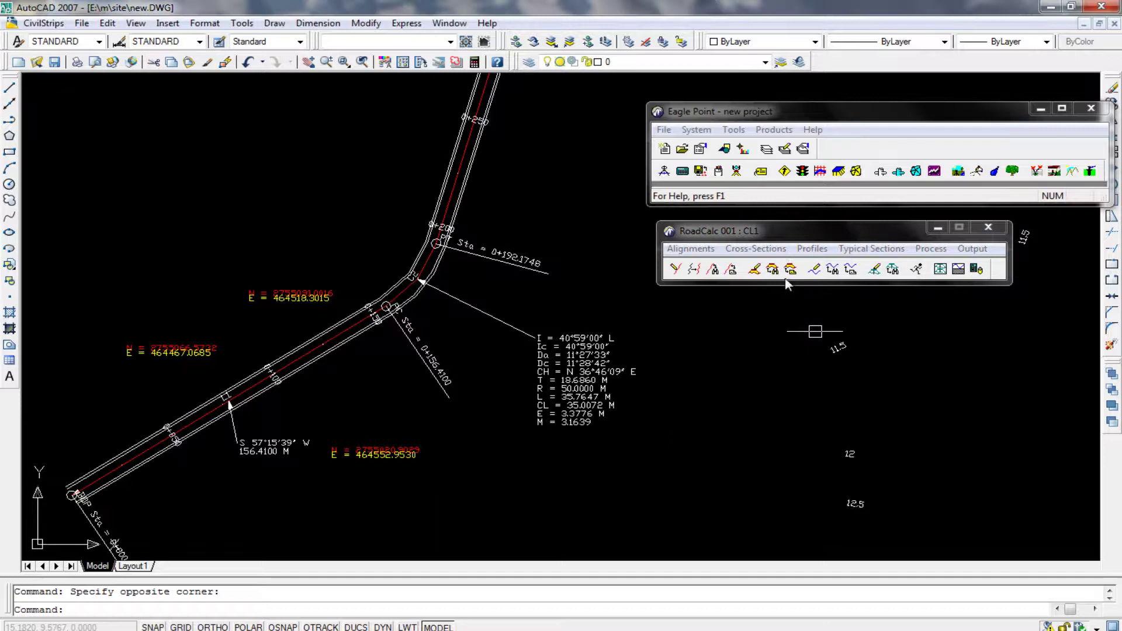
click(756, 248)
Step: Export Orig_Surface cross-sections in ABACUS SDC71 format to Desktop x.csv, overwriting the old file
click(777, 409)
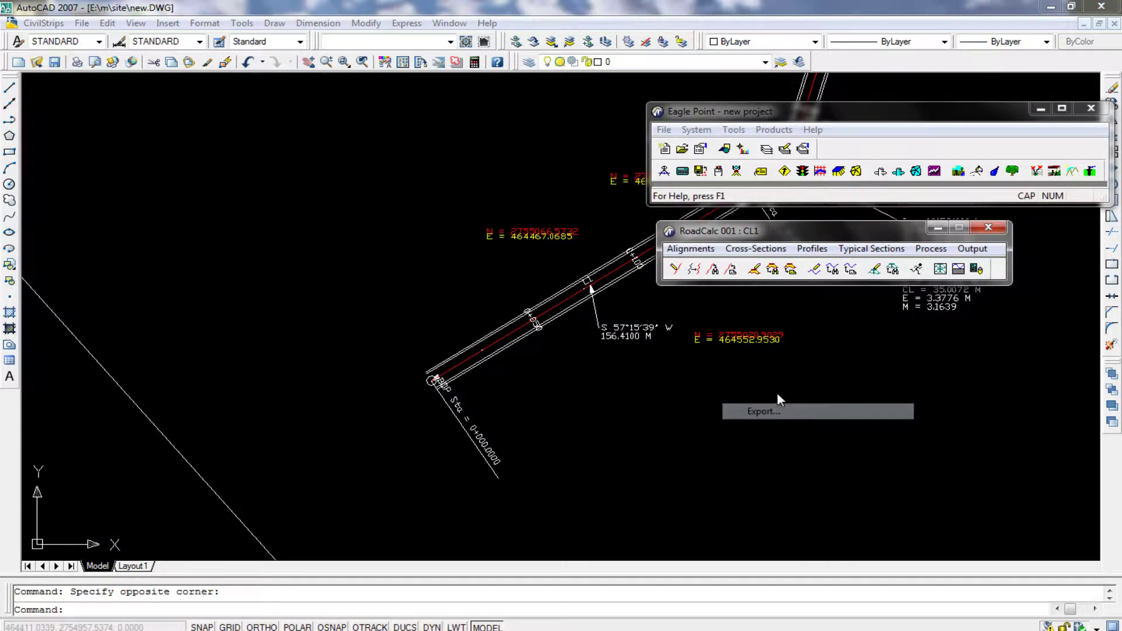
key(Return)
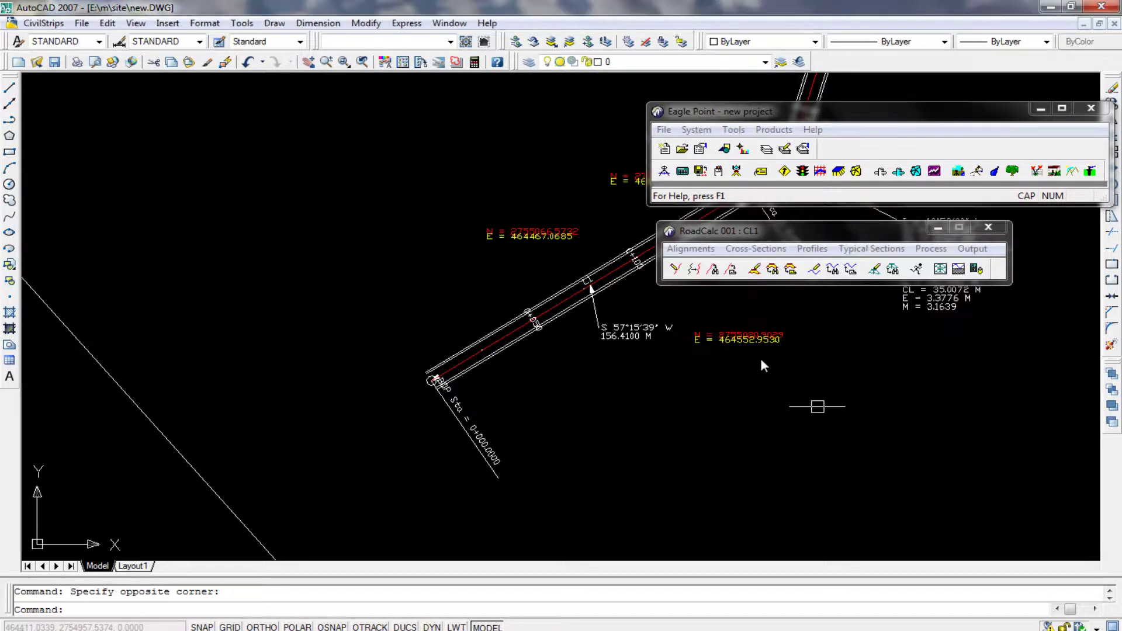
click(756, 249)
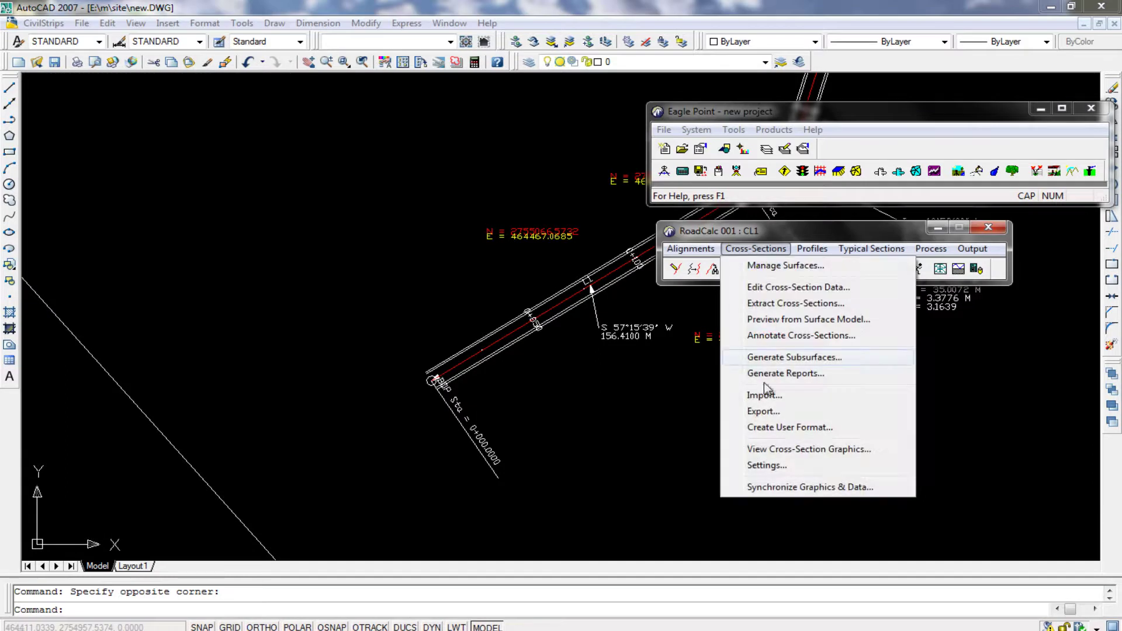
click(761, 414)
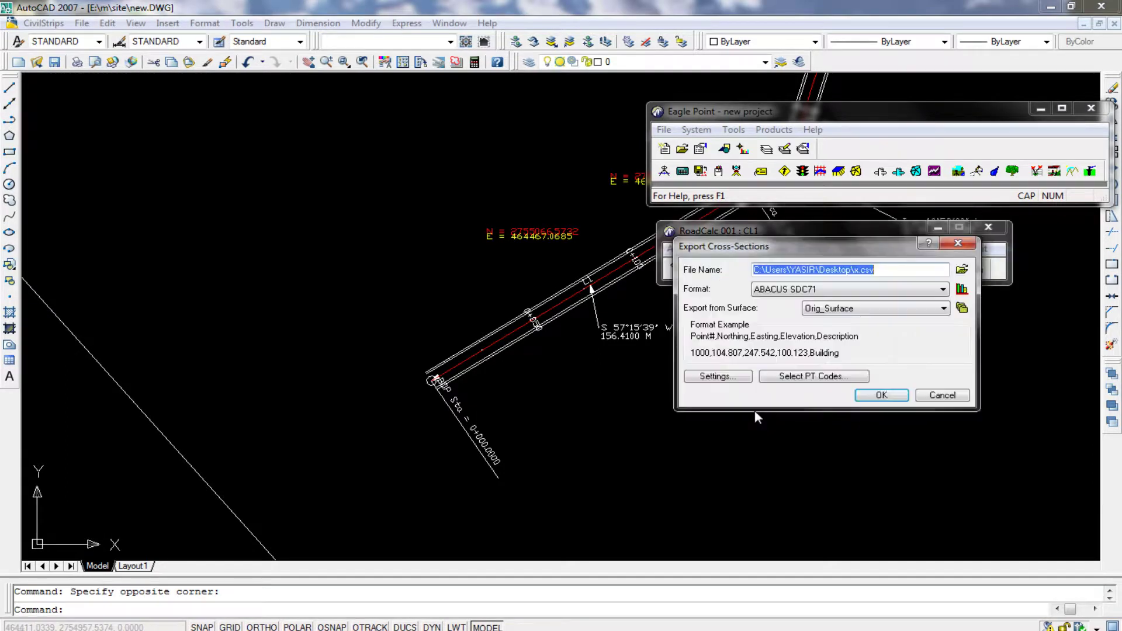
click(961, 269)
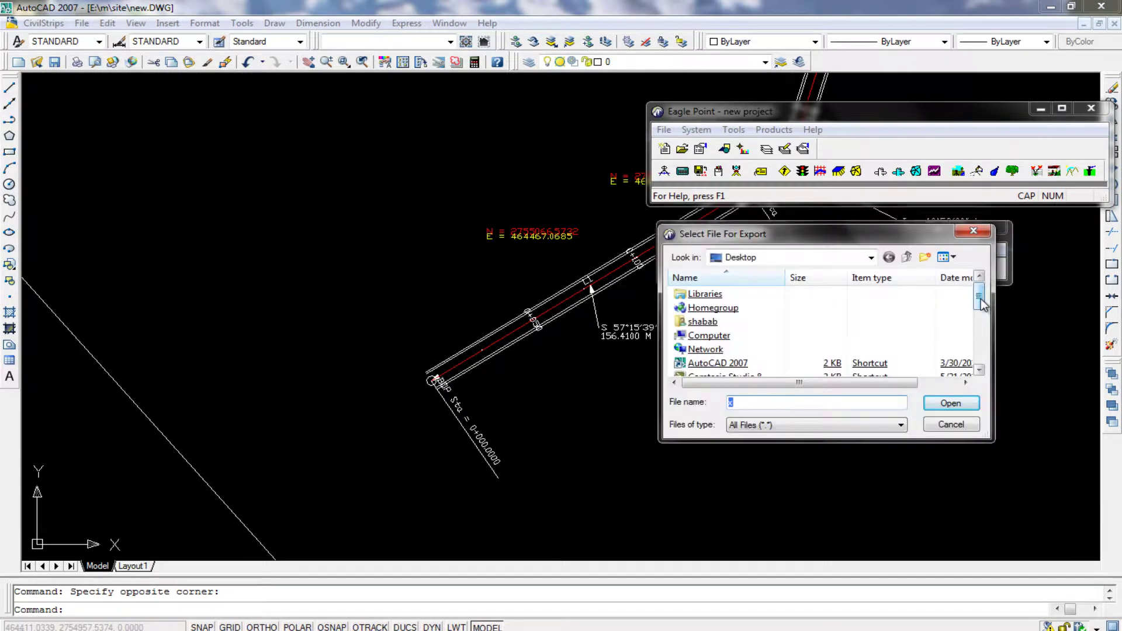
drag(981, 304, 989, 351)
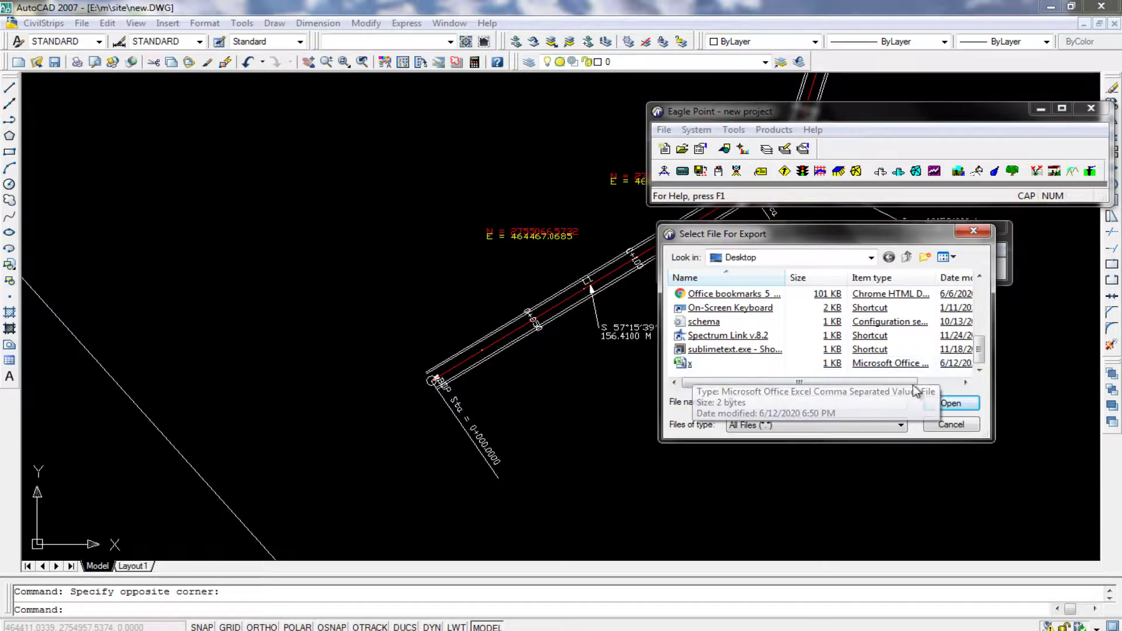
click(950, 404)
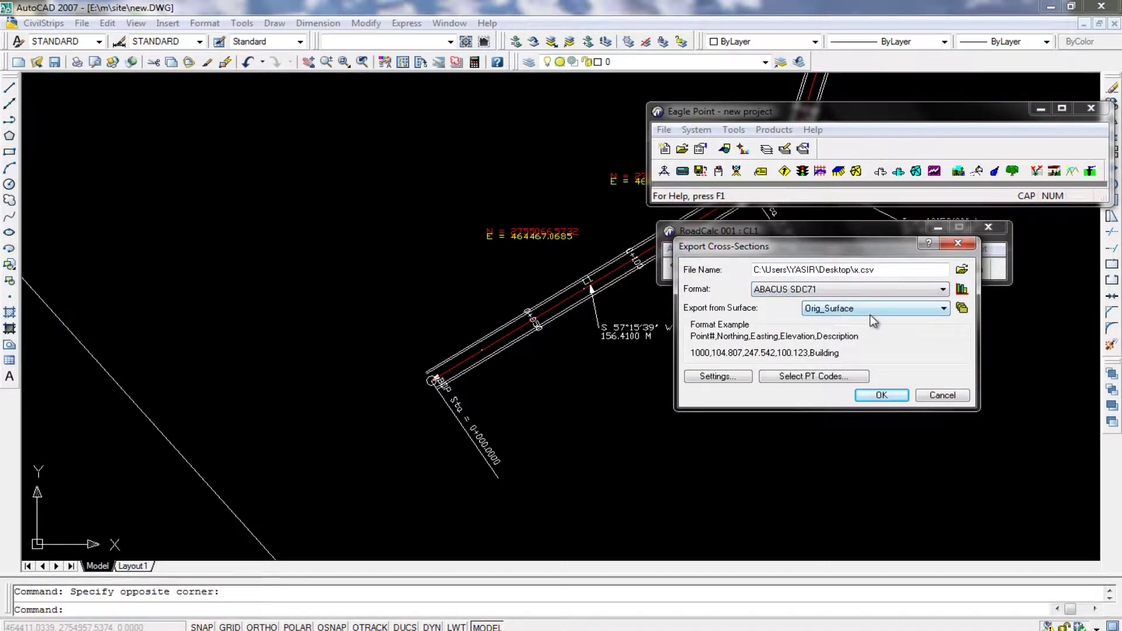
key(Tab)
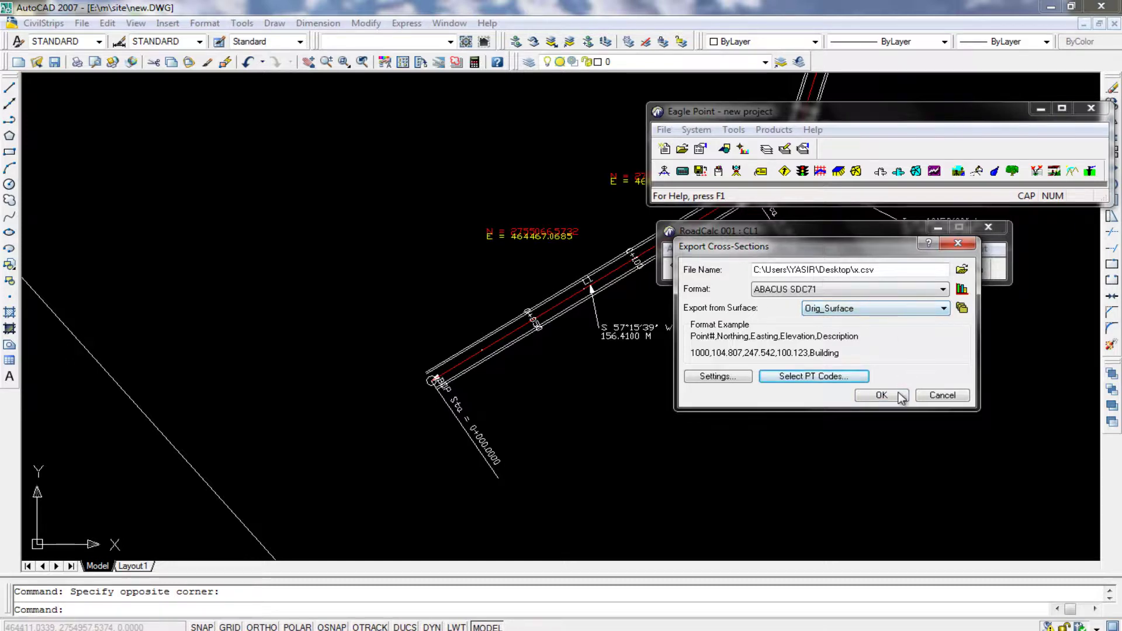
click(884, 398)
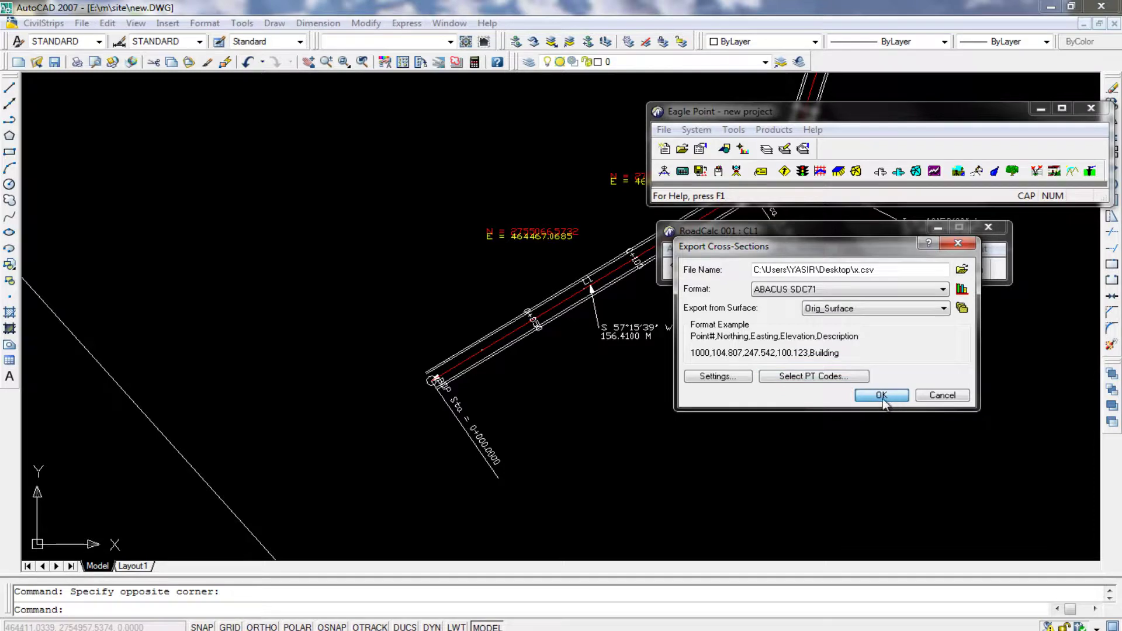
click(770, 325)
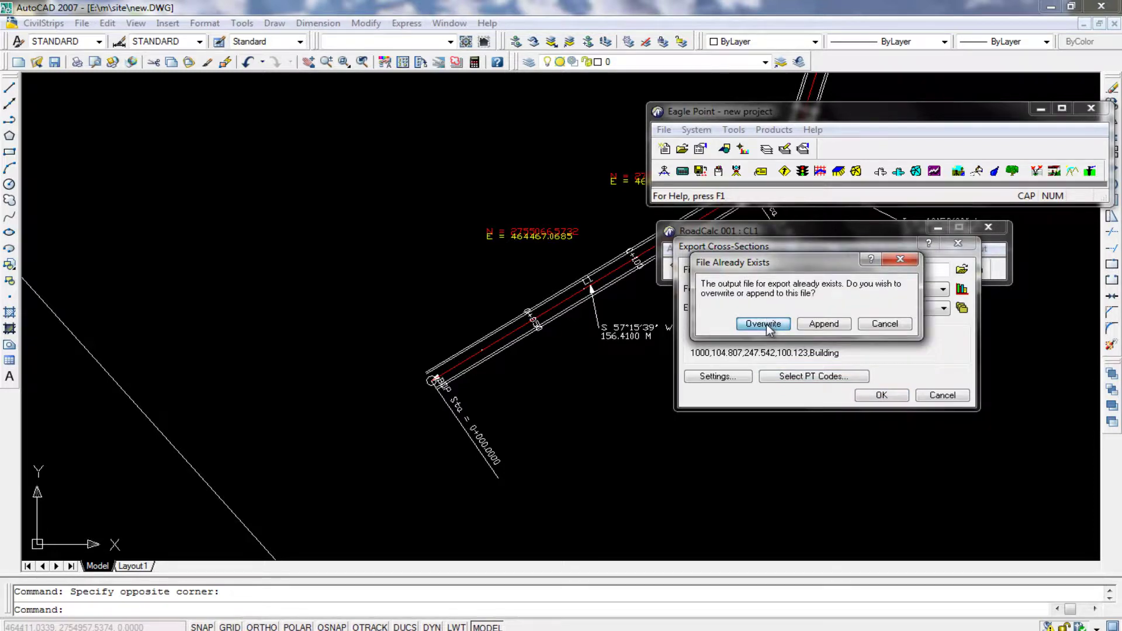
Step: Minimize AutoCAD, open Desktop x.csv in Excel and check its northing, easting and elevation columns
click(1050, 7)
double_click(146, 37)
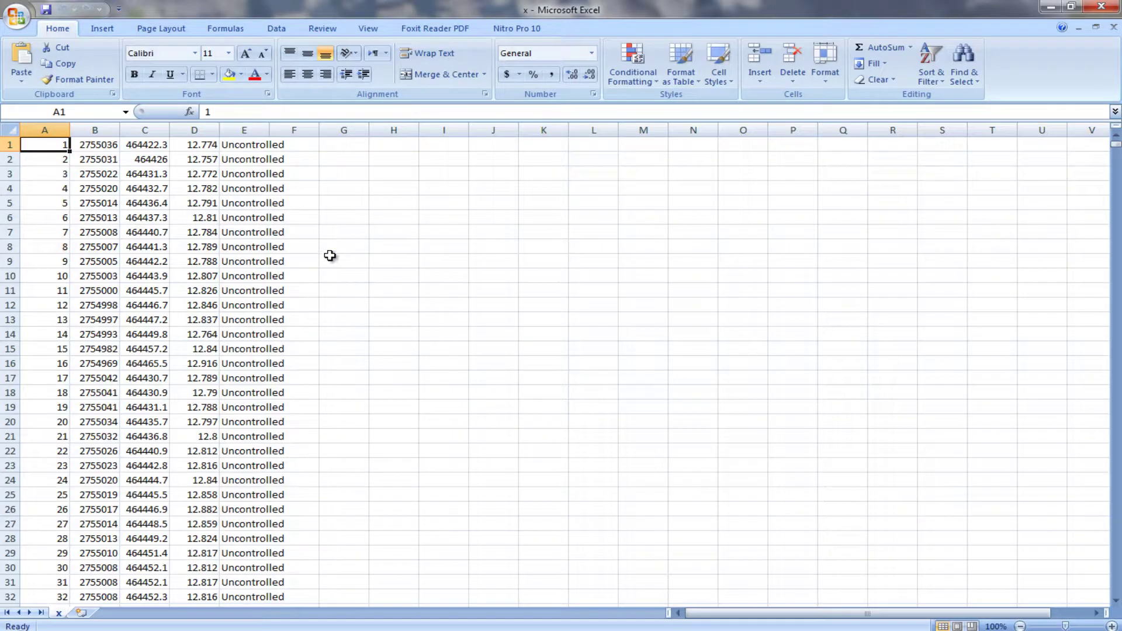
click(330, 217)
click(102, 149)
scroll(106, 295, down, 5)
scroll(108, 298, down, 5)
scroll(126, 338, up, 3)
scroll(234, 280, up, 7)
click(193, 145)
click(98, 145)
click(160, 142)
click(209, 144)
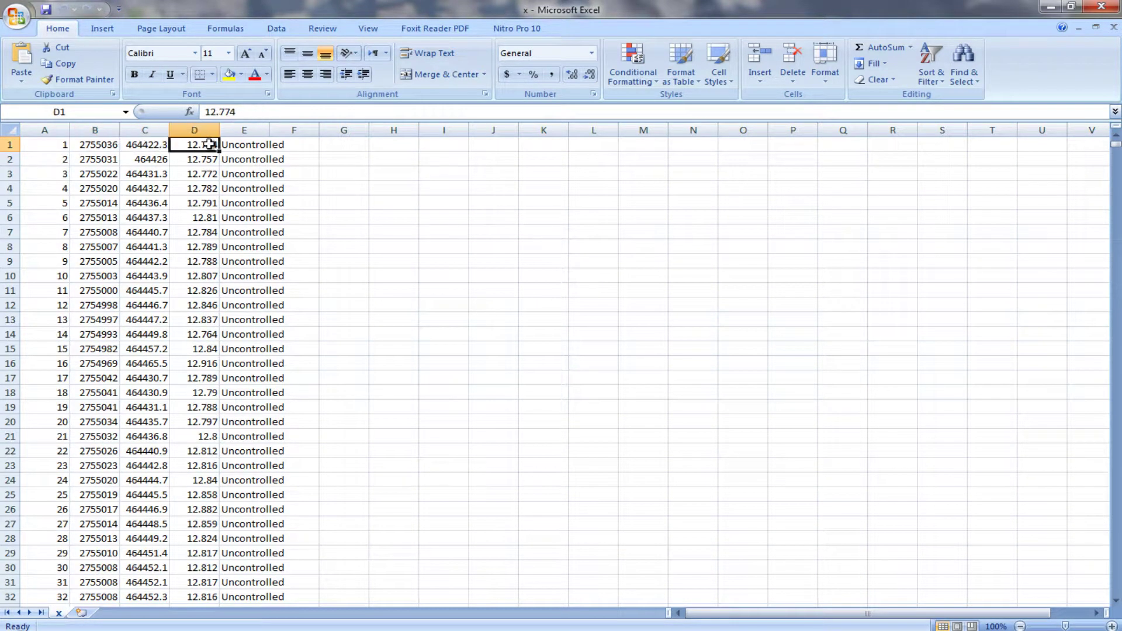
Step: Enter =CONCATENATE(C1,",",B1) in G1 to join easting and northing
click(346, 140)
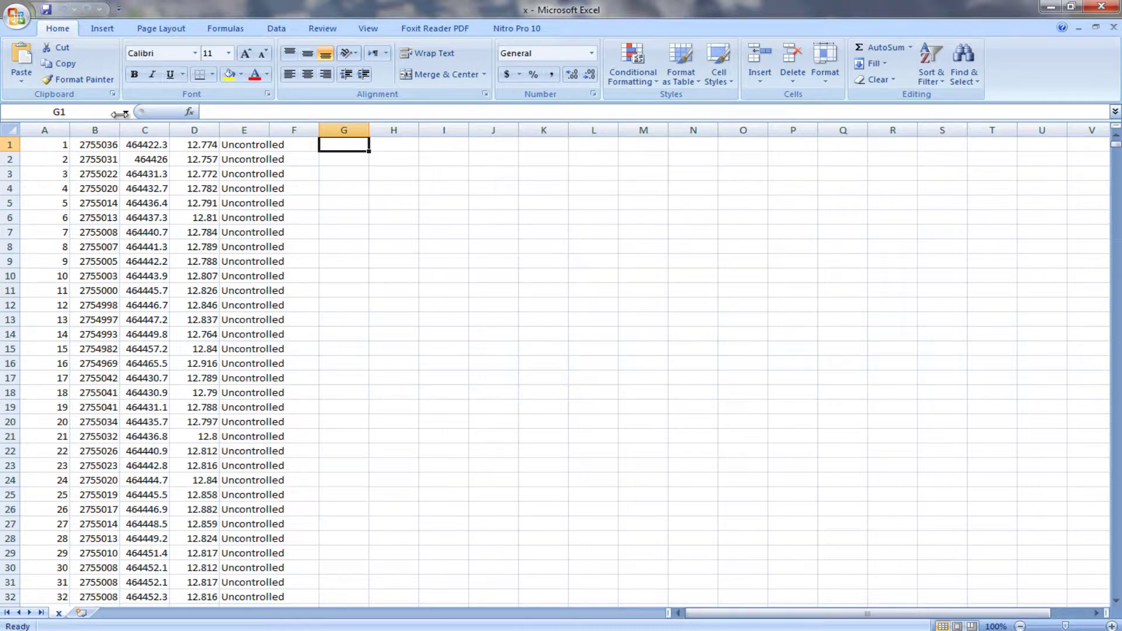
text(=)
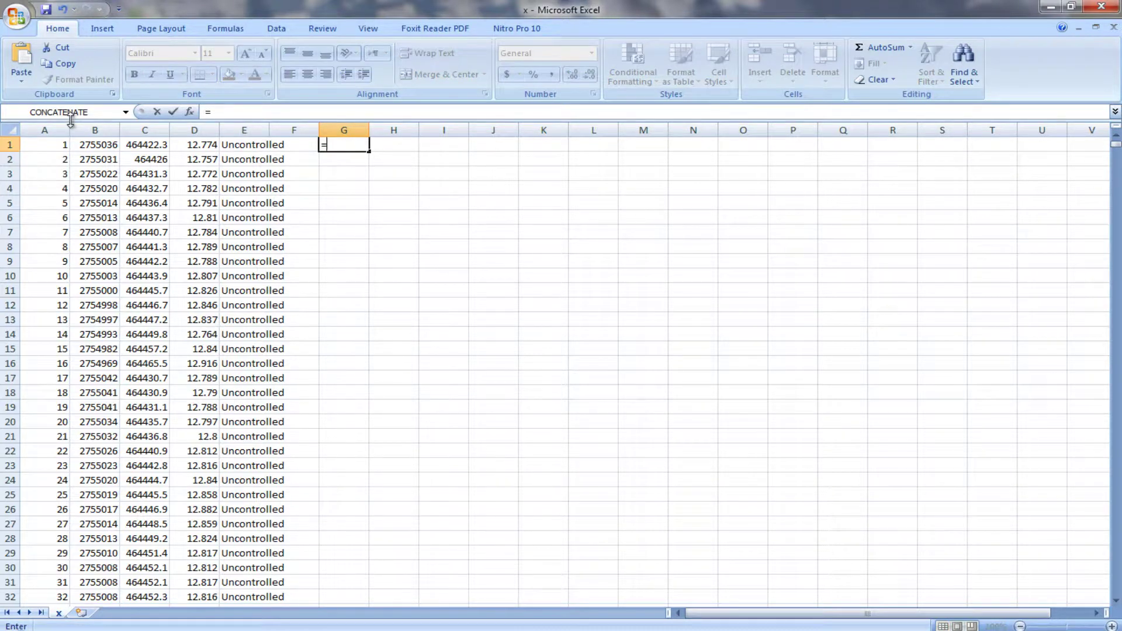
click(70, 114)
click(653, 208)
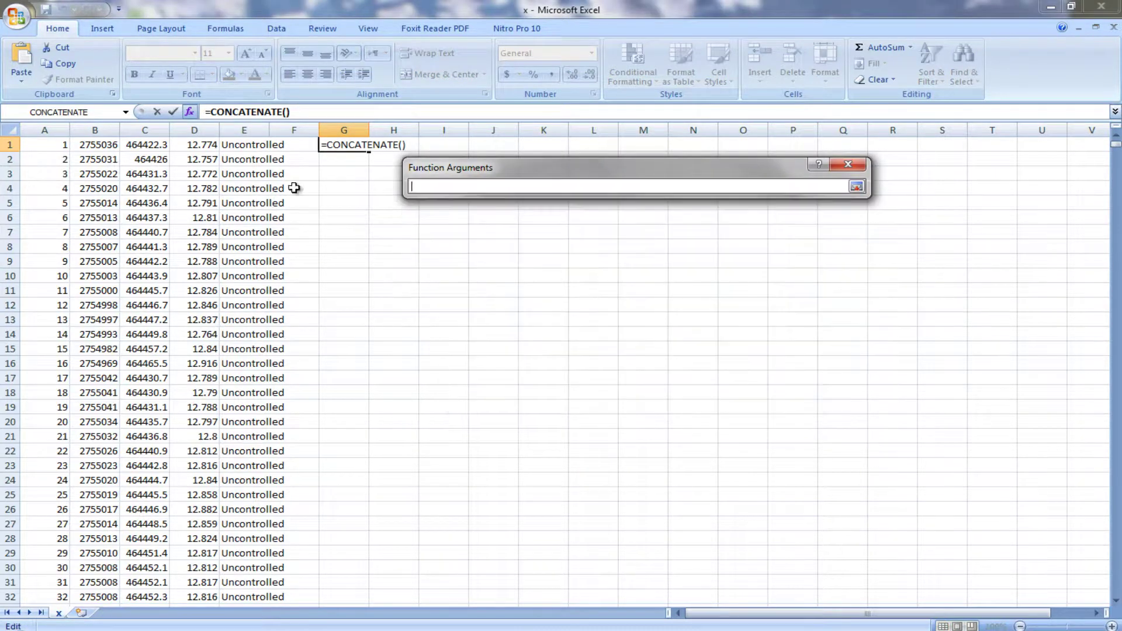
click(147, 144)
click(857, 187)
click(563, 222)
text(,)
key(Tab)
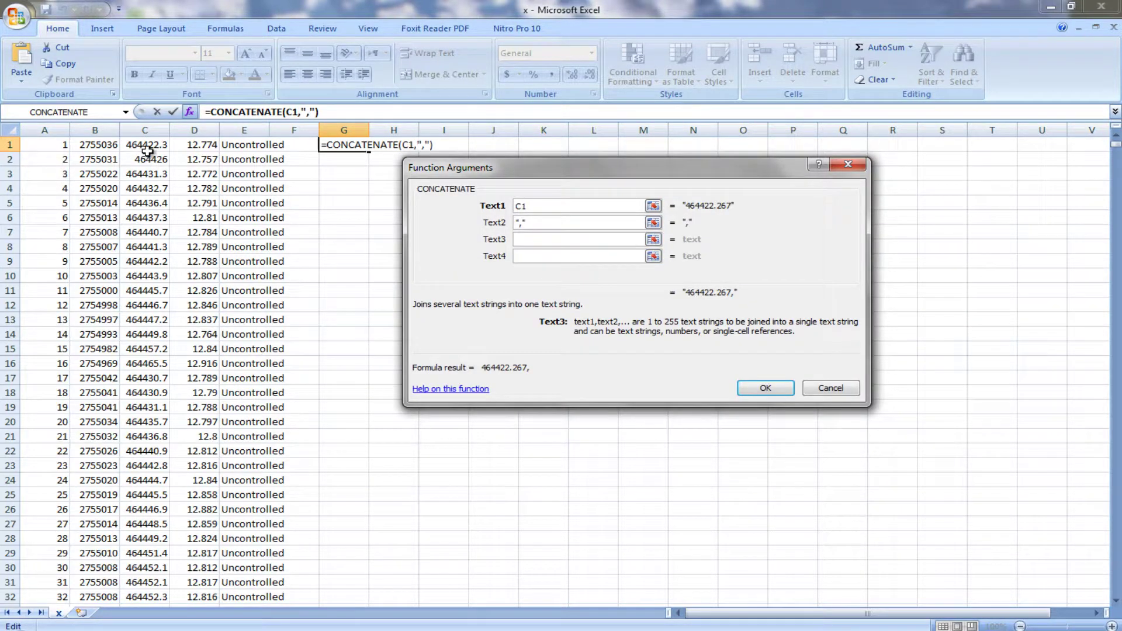
click(653, 239)
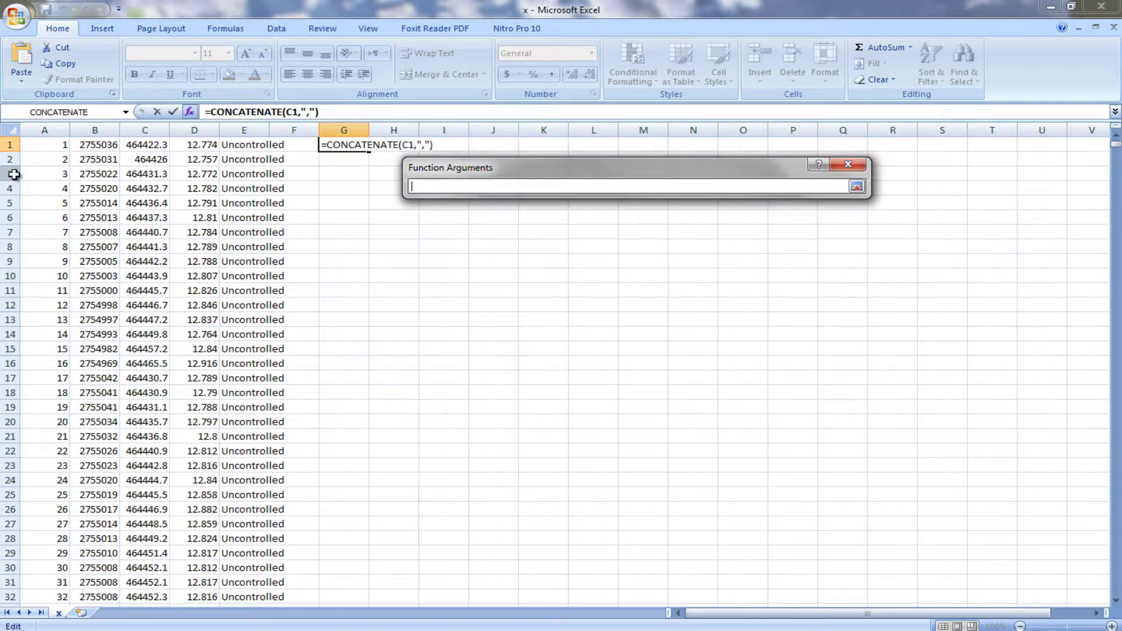
click(97, 147)
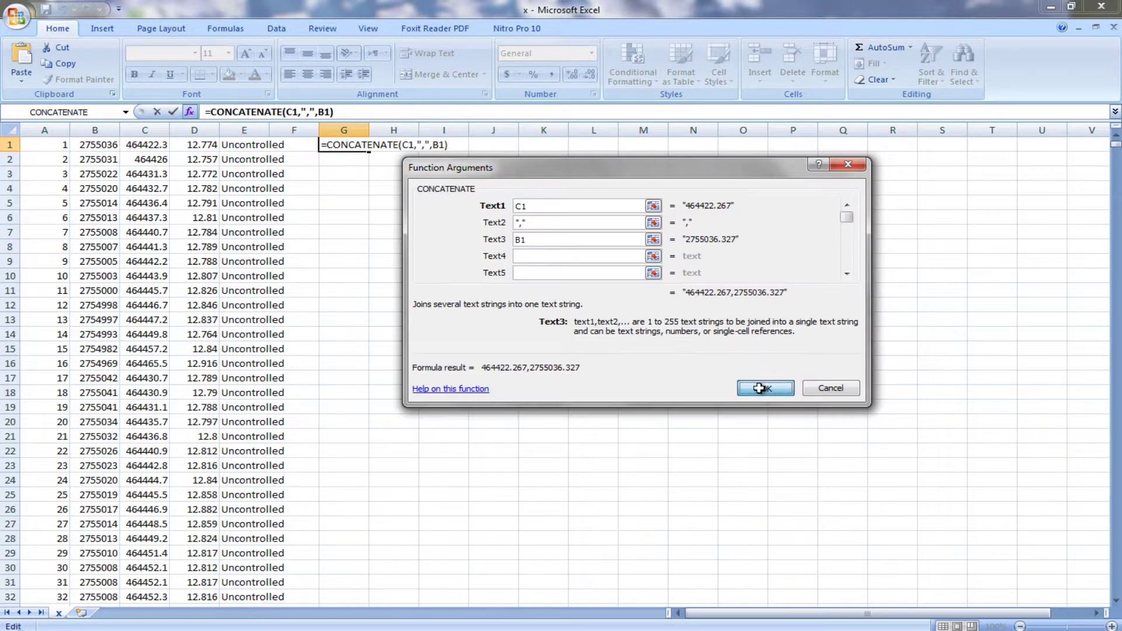
click(764, 387)
Step: Fill the formula down to G14, copy G1:G14 and return to AutoCAD
shift+drag(340, 307, 343, 332)
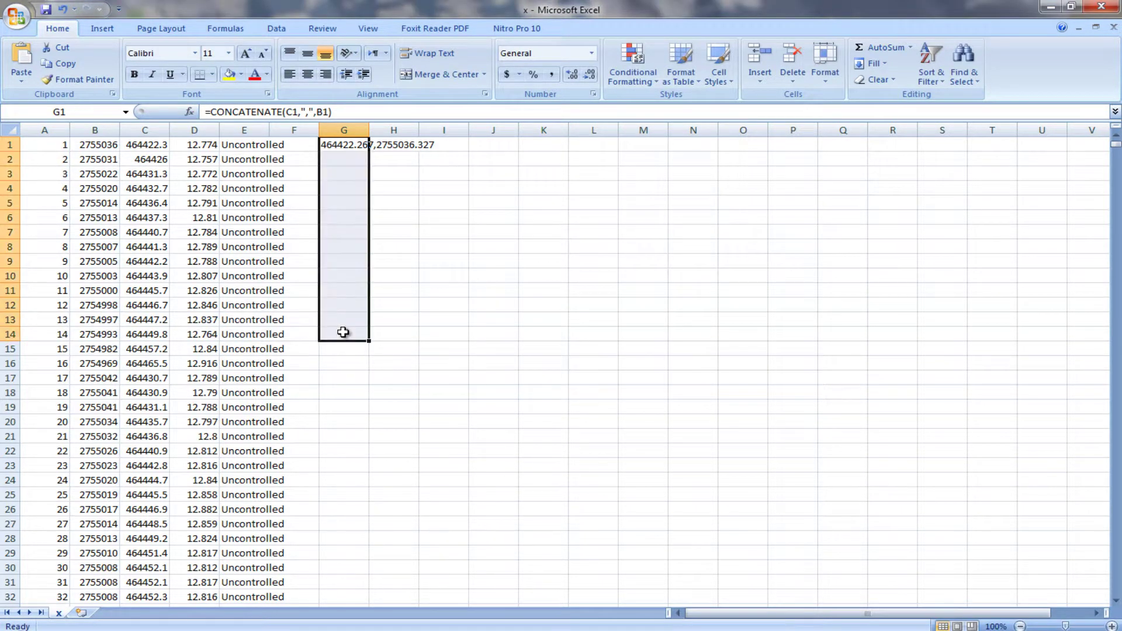
key(ctrl+d)
key(ctrl+c)
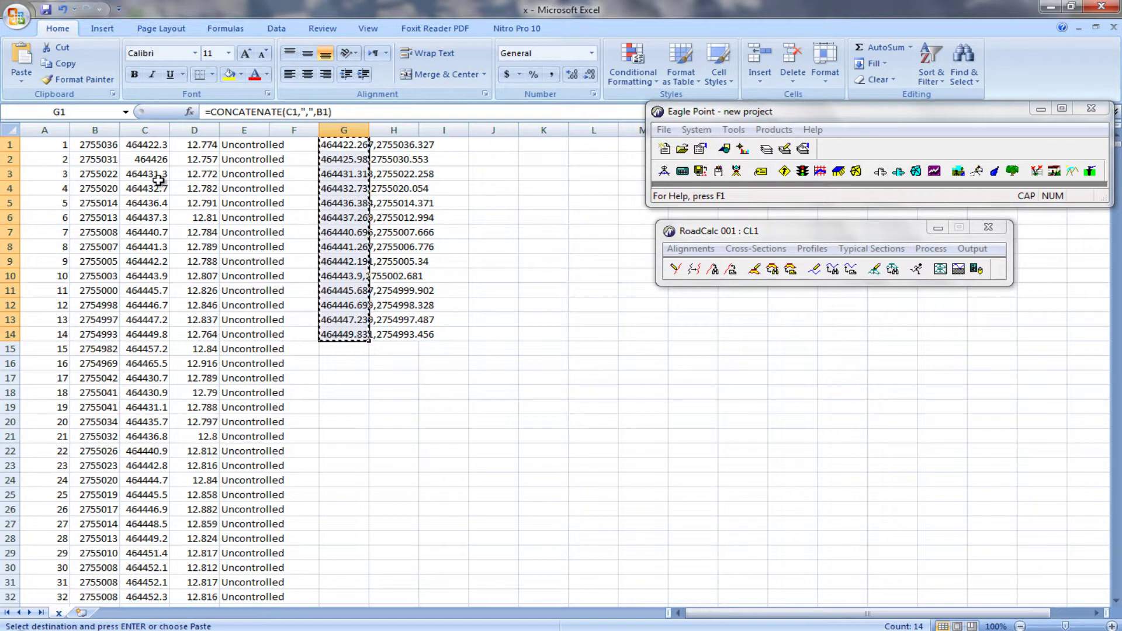
click(321, 629)
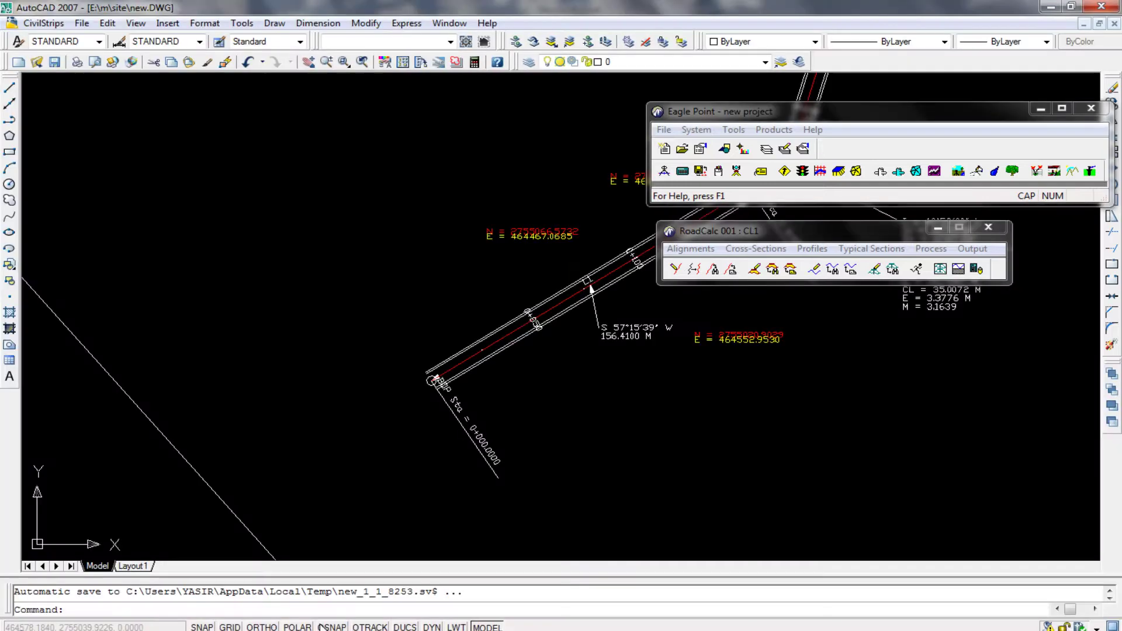
Step: Draw a polyline by pasting the copied E,N coordinate pairs into the PL command
text(PL)
key(Return)
right_click(329, 616)
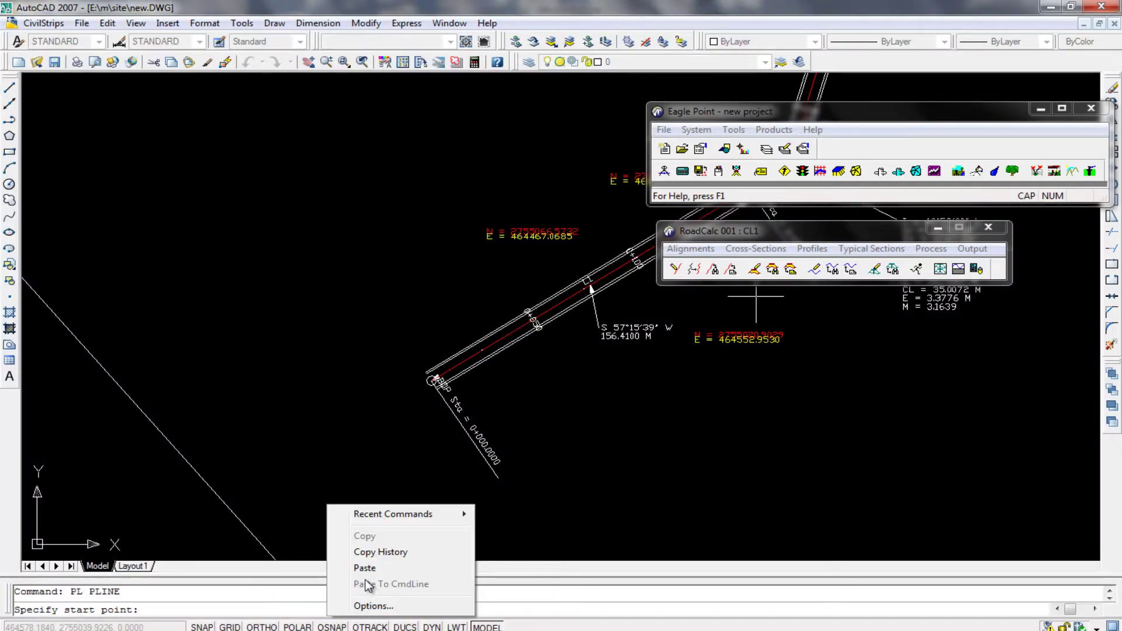
click(374, 579)
click(241, 448)
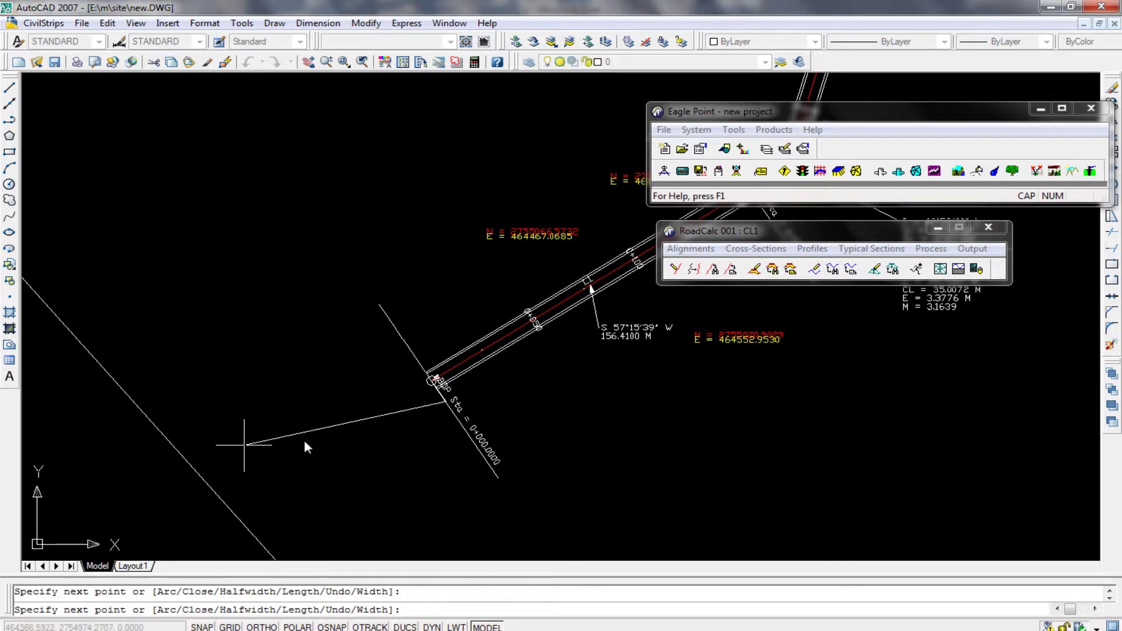
key(Escape)
Step: Trim away the stray lower-left line
scroll(351, 427, up, 2)
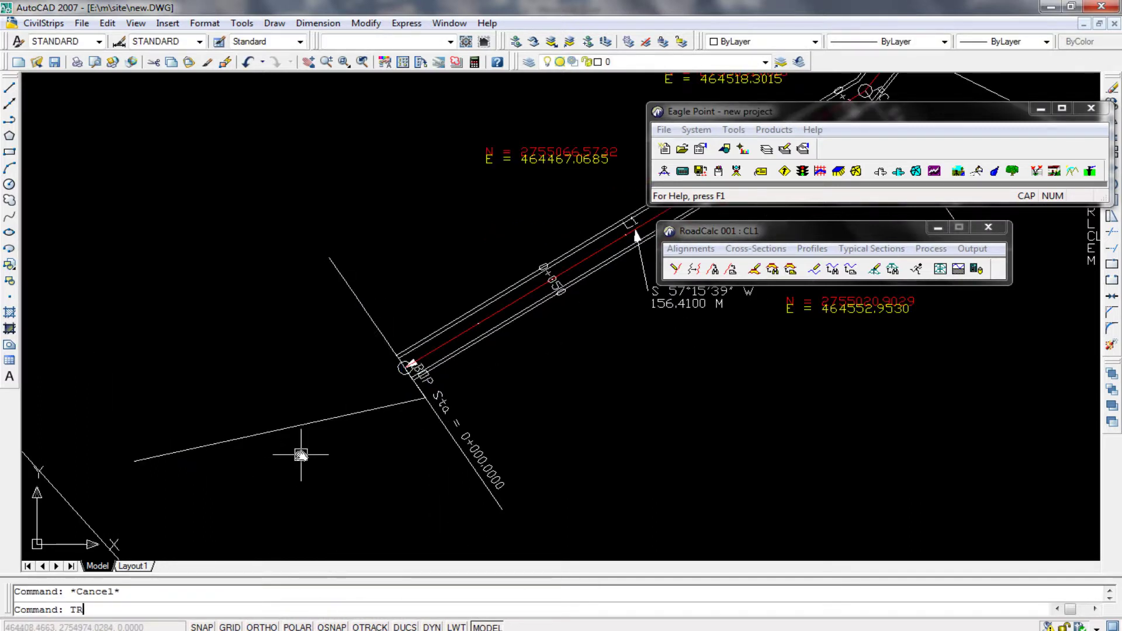
key(Return)
key(Return)
click(370, 409)
key(Escape)
Step: Select the new cross-section polyline and zoom in to inspect it
click(359, 304)
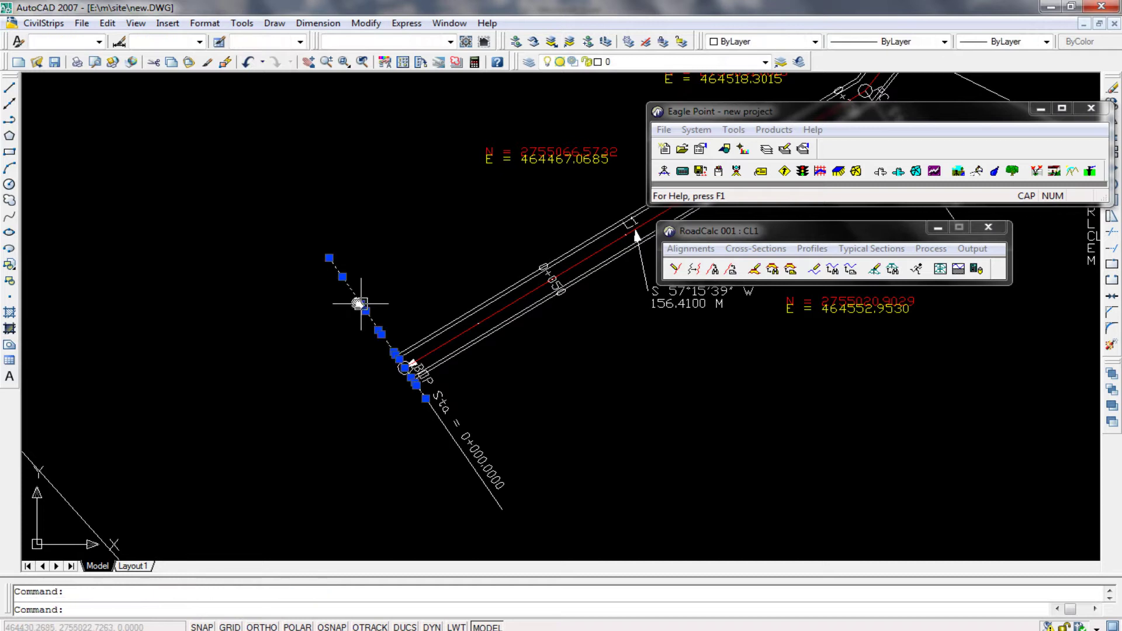
scroll(388, 350, up, 2)
scroll(391, 349, up, 1)
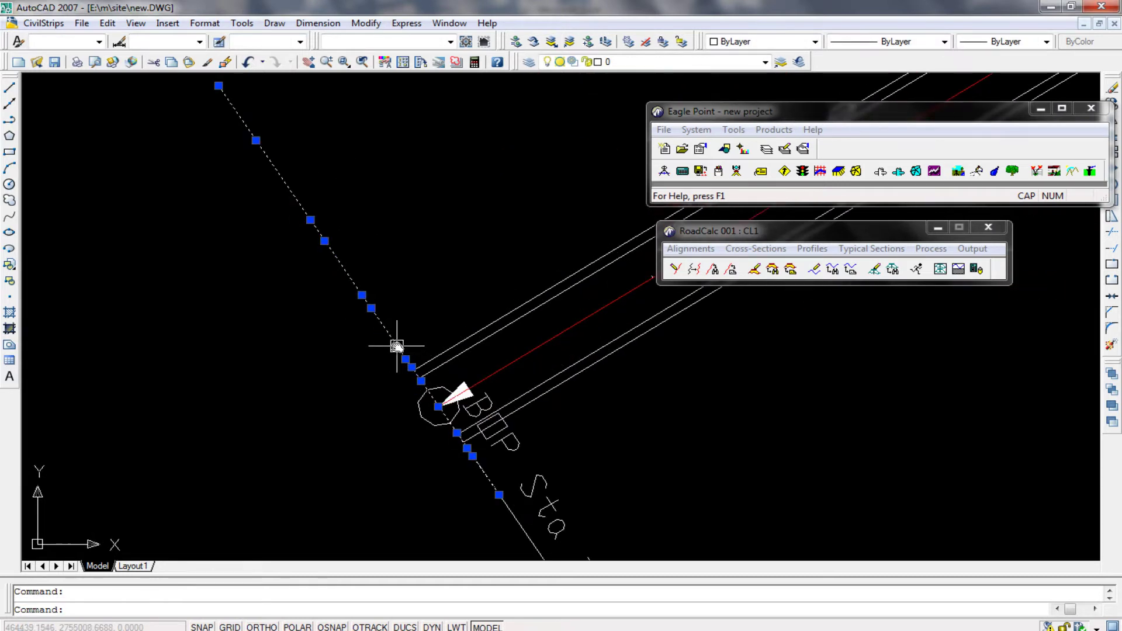
scroll(438, 377, up, 1)
scroll(479, 421, up, 1)
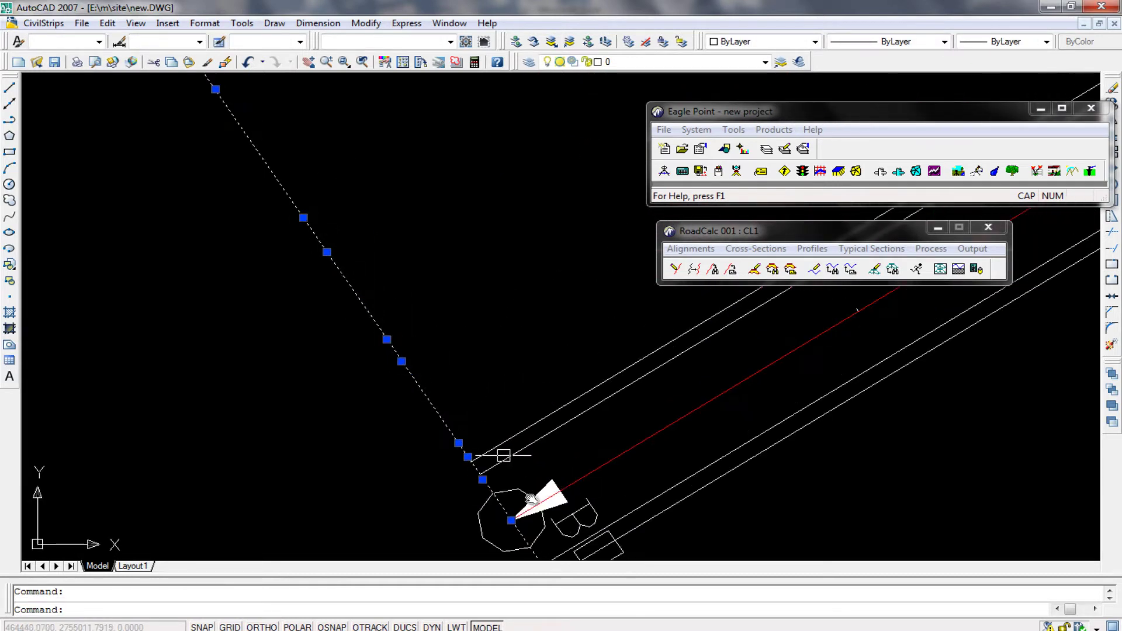
key(Escape)
Step: Check the polyline with an endpoint-snapped aligned dimension reading 40.0005, then erase it
click(318, 23)
click(331, 76)
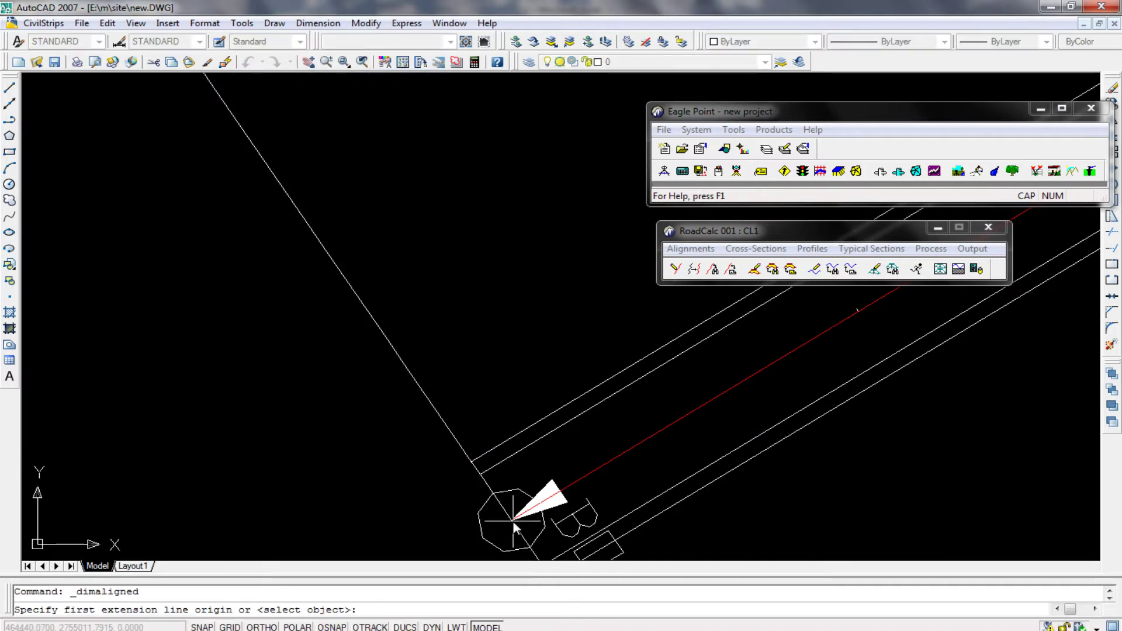
shift+right_click(513, 522)
key(e)
click(513, 521)
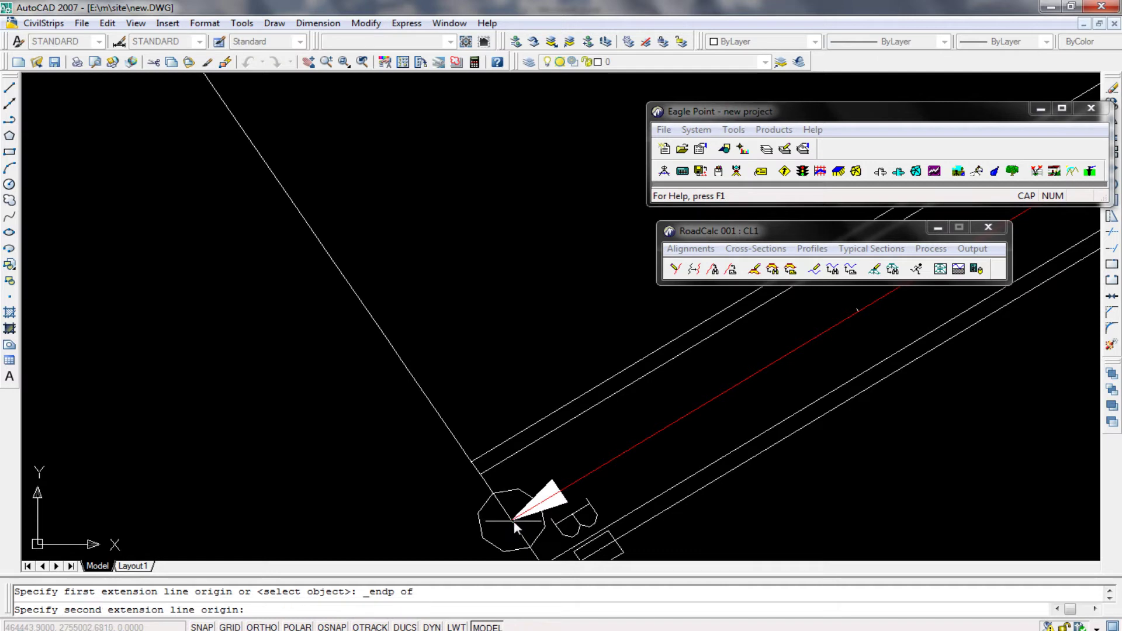
scroll(423, 461, down, 5)
shift+right_click(335, 374)
key(e)
click(359, 349)
click(318, 380)
click(350, 448)
key(Delete)
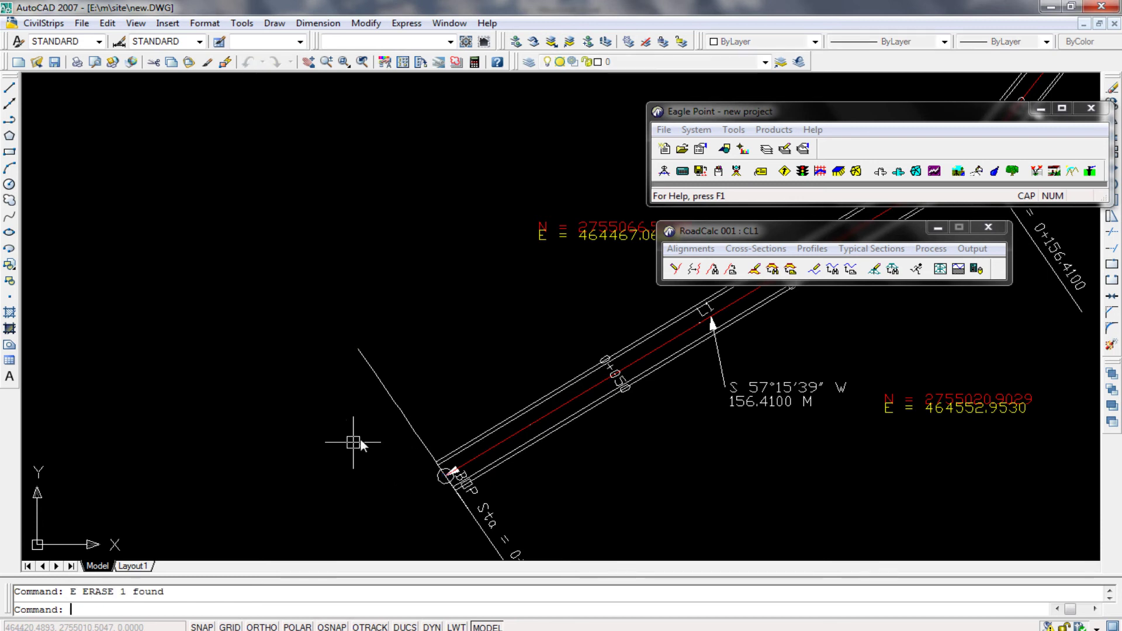